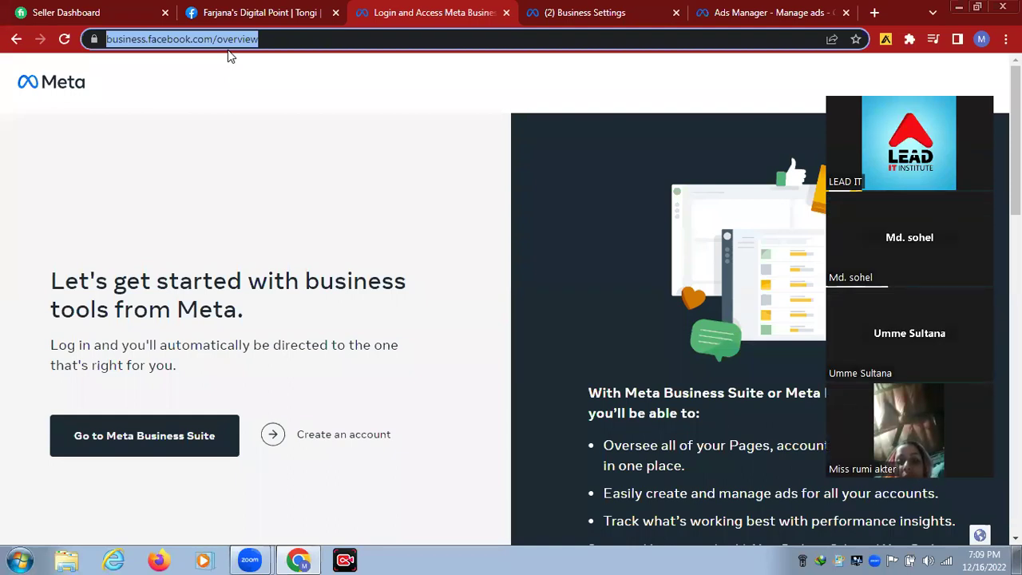
Open the form for creating a business account in Business Manager, review its name field and close the form
{"action": "left_click", "coordinate": [471, 491]}
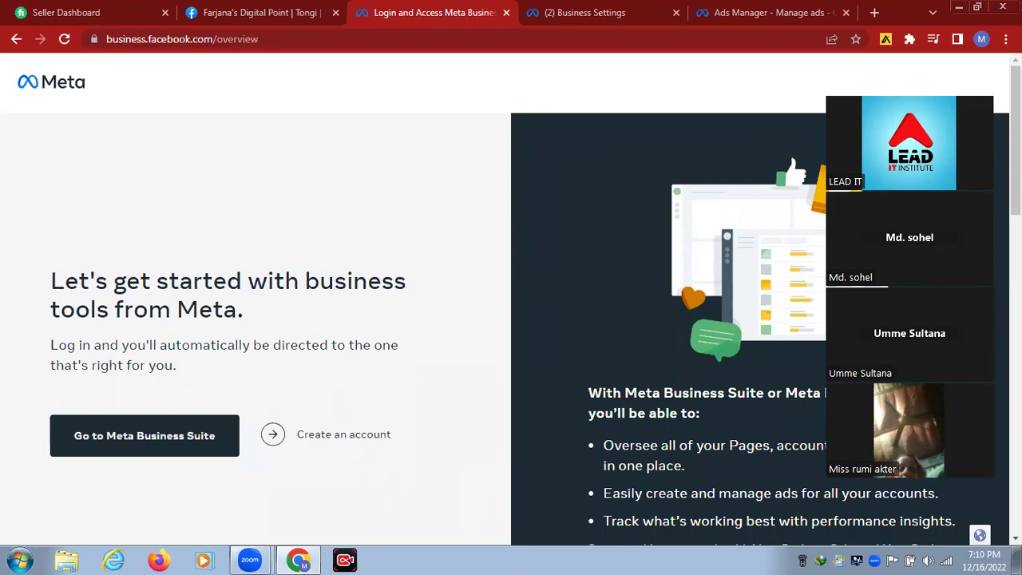
{"action": "left_click", "coordinate": [835, 106]}
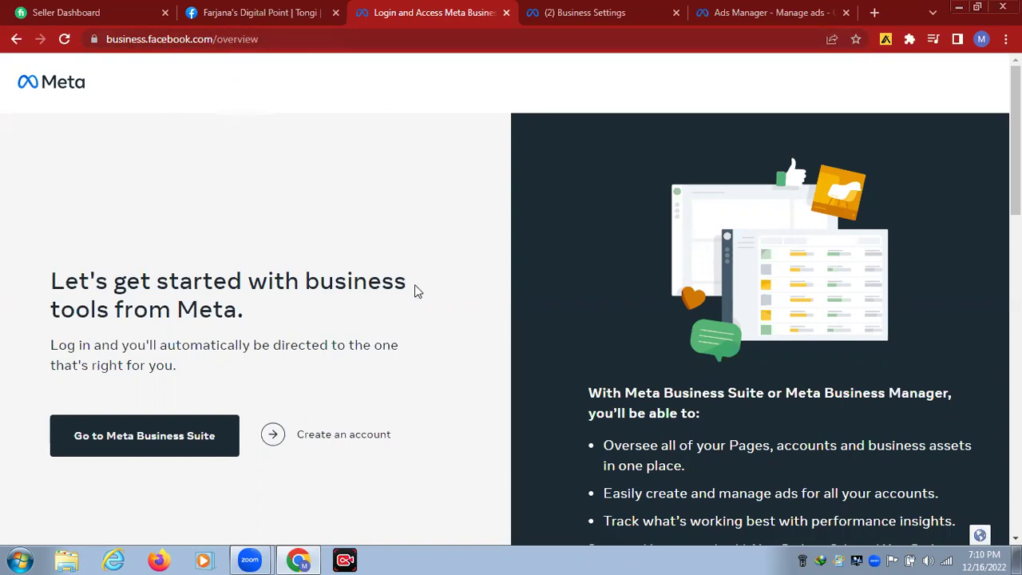
{"action": "left_click", "coordinate": [341, 444]}
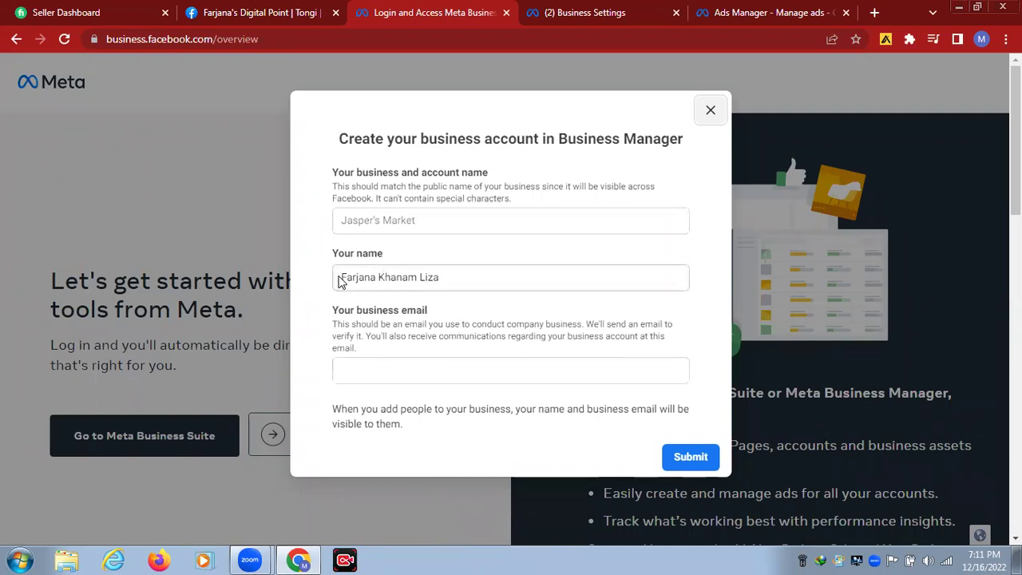
{"action": "left_click_drag", "start_coordinate": [342, 276], "coordinate": [444, 276]}
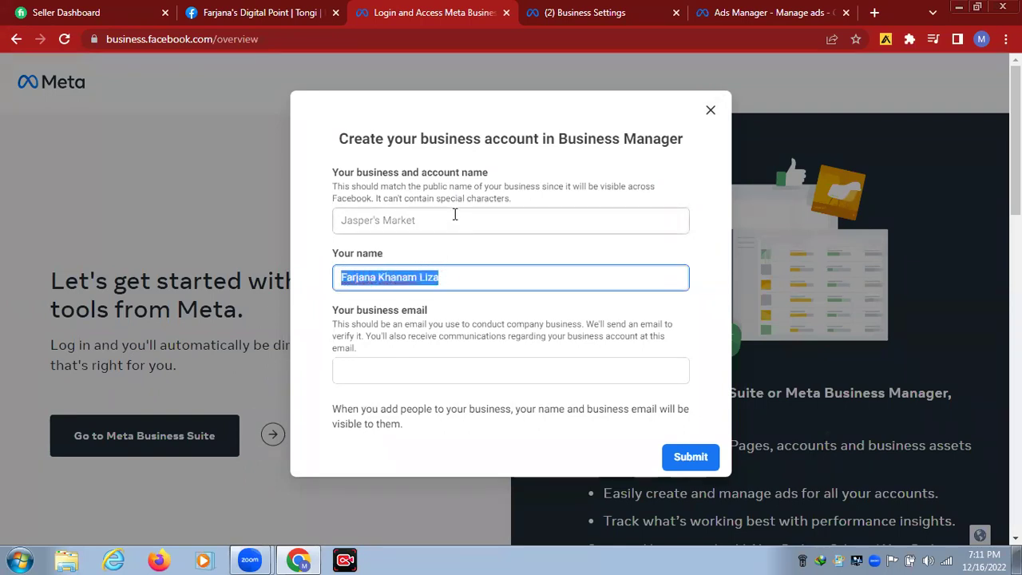
{"action": "left_click", "coordinate": [502, 272]}
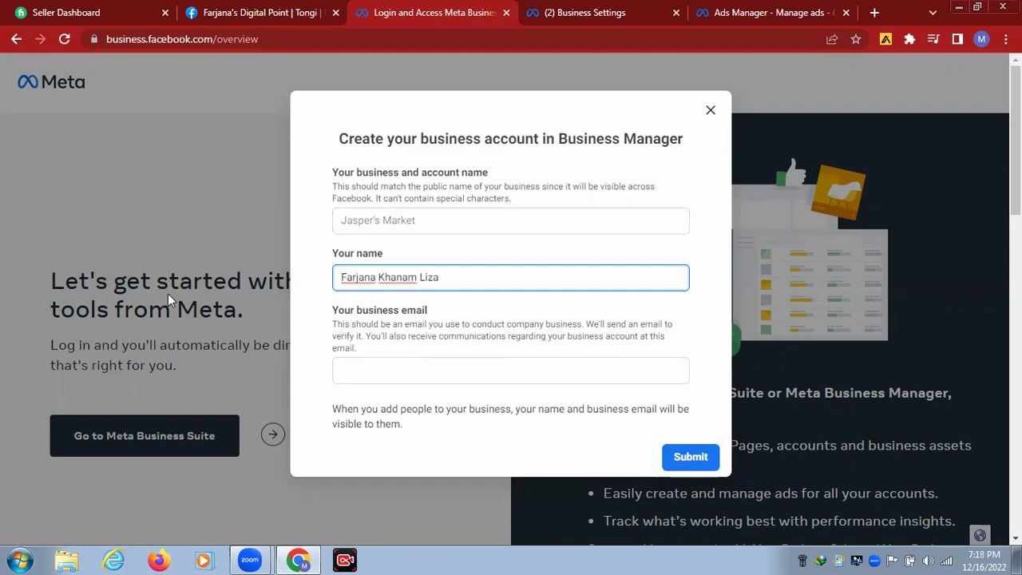
{"action": "left_click", "coordinate": [710, 112]}
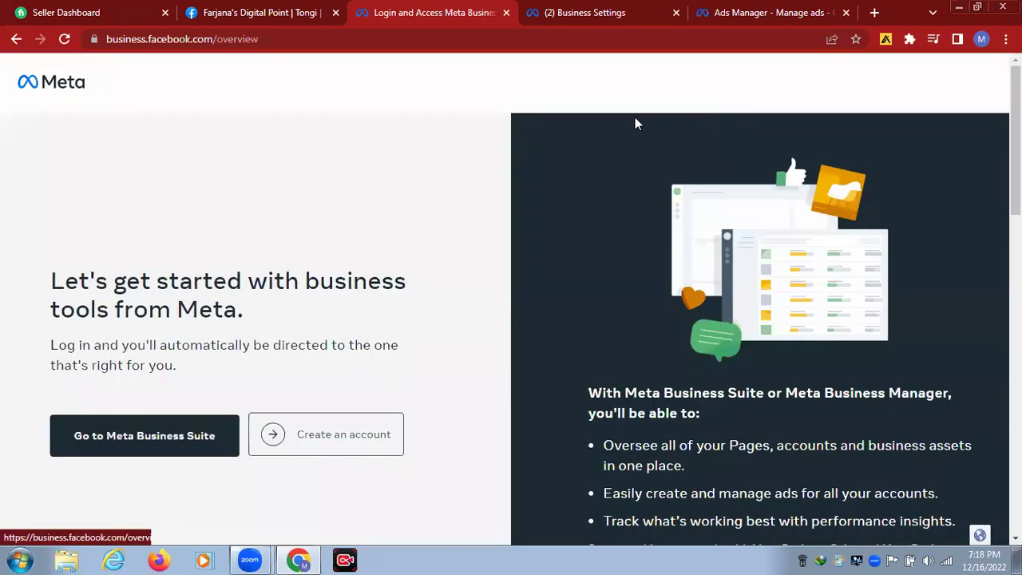
Switch to the Business Settings page and examine the settings part of its web address and the list of business accounts
{"action": "left_click", "coordinate": [591, 14]}
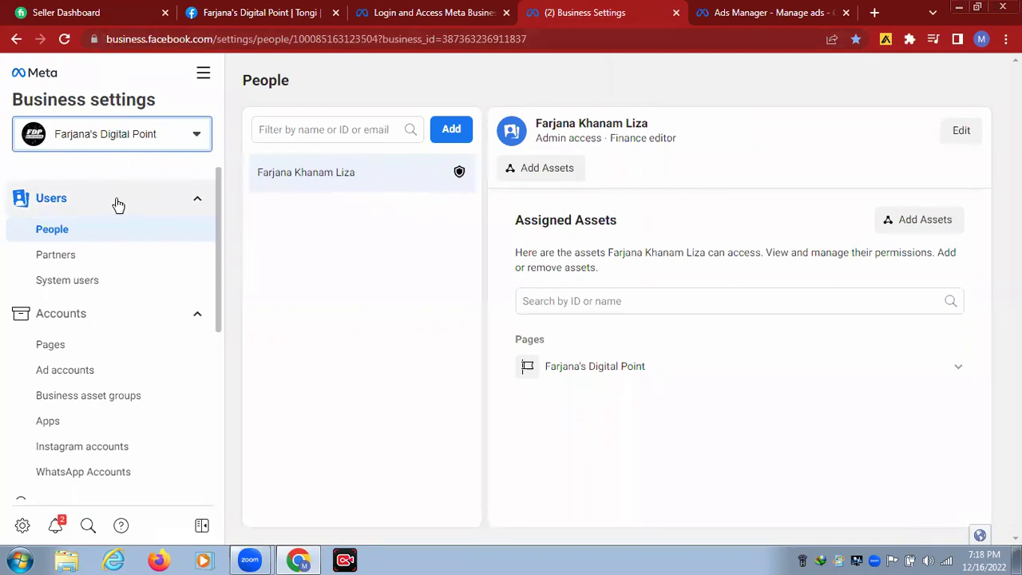
{"action": "left_click", "coordinate": [108, 37]}
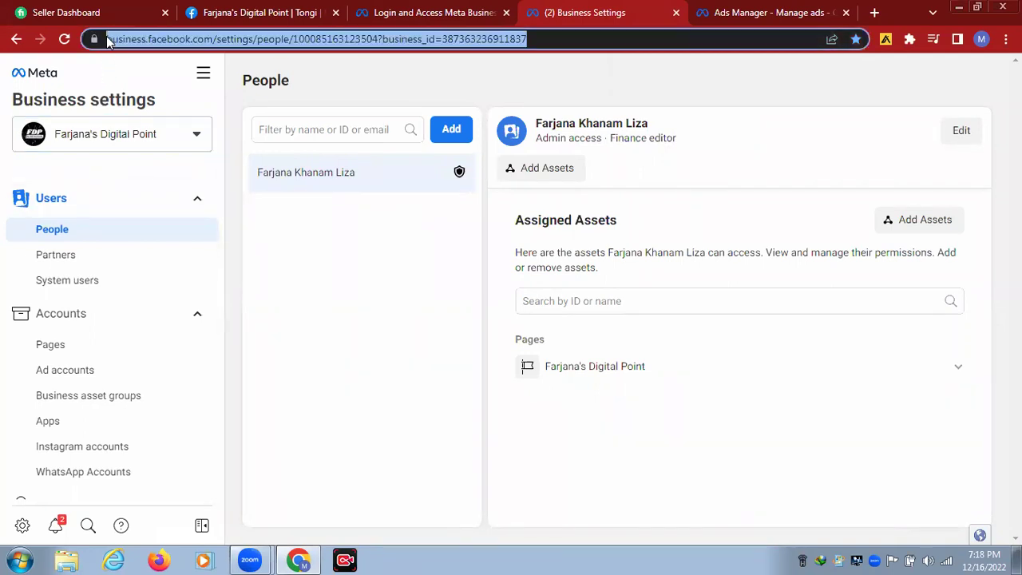
{"action": "left_click", "coordinate": [108, 38]}
{"action": "left_click_drag", "start_coordinate": [108, 37], "coordinate": [290, 42]}
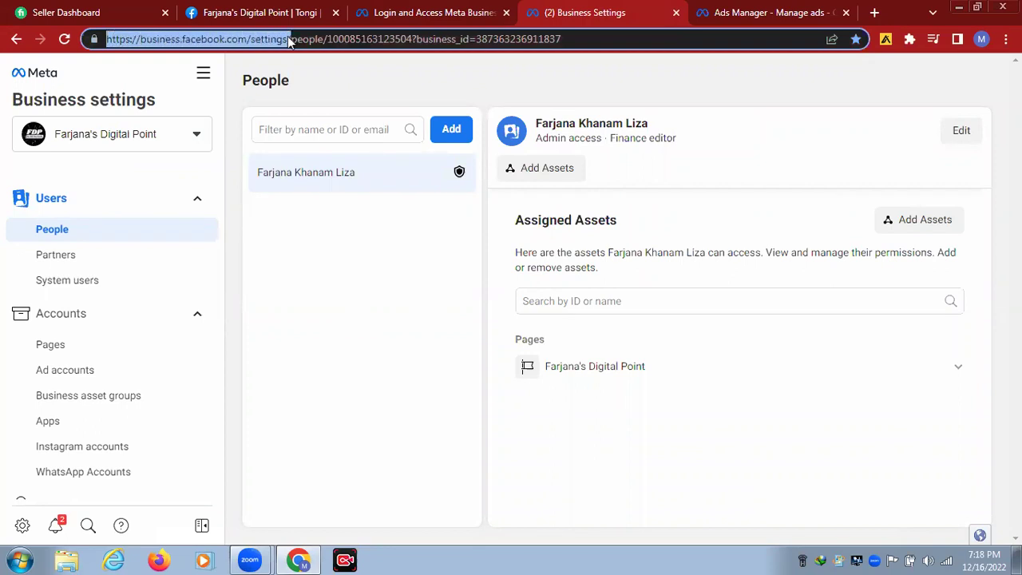
{"action": "left_click", "coordinate": [459, 533]}
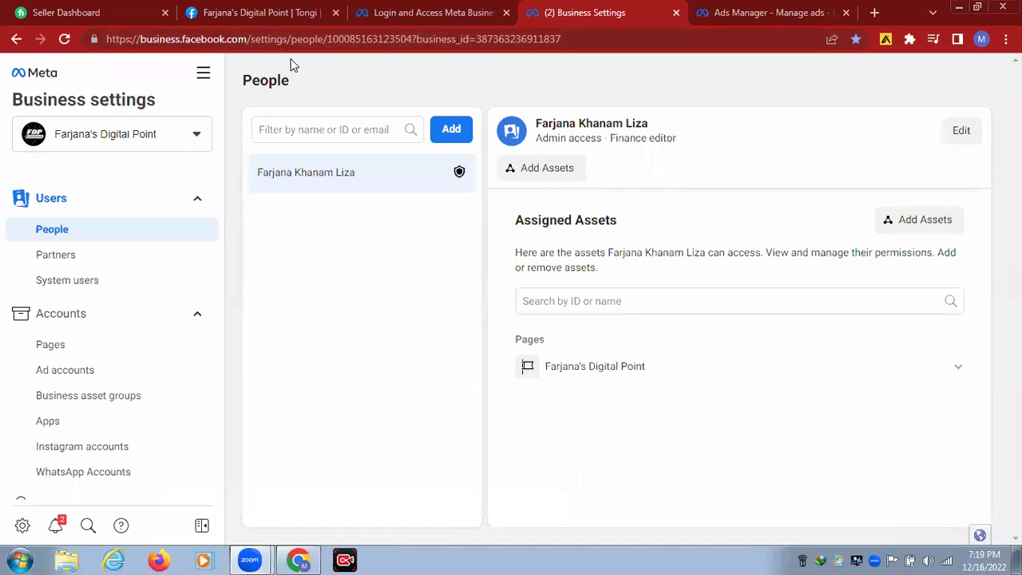
{"action": "left_click", "coordinate": [196, 137]}
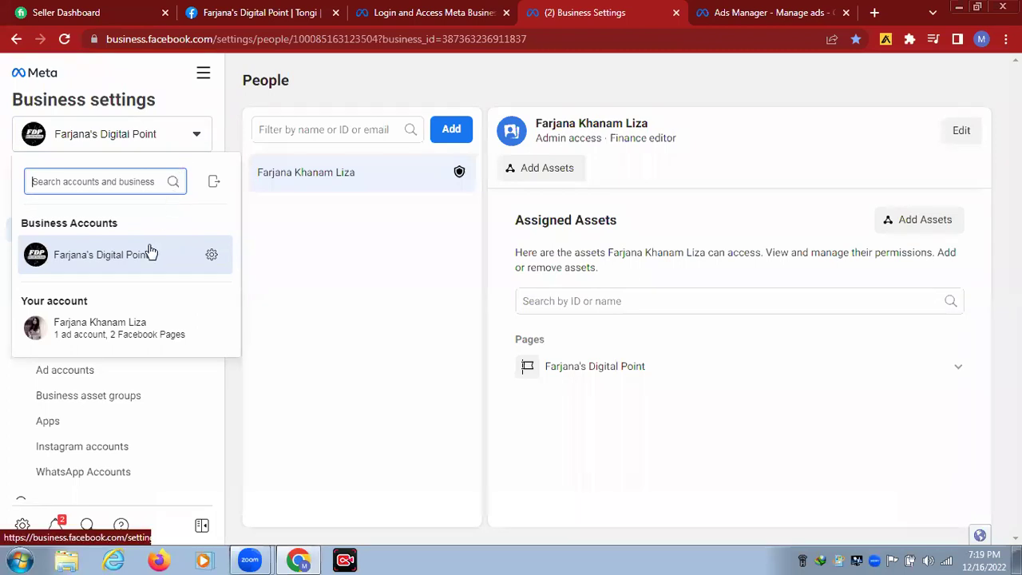
{"action": "left_click", "coordinate": [196, 137]}
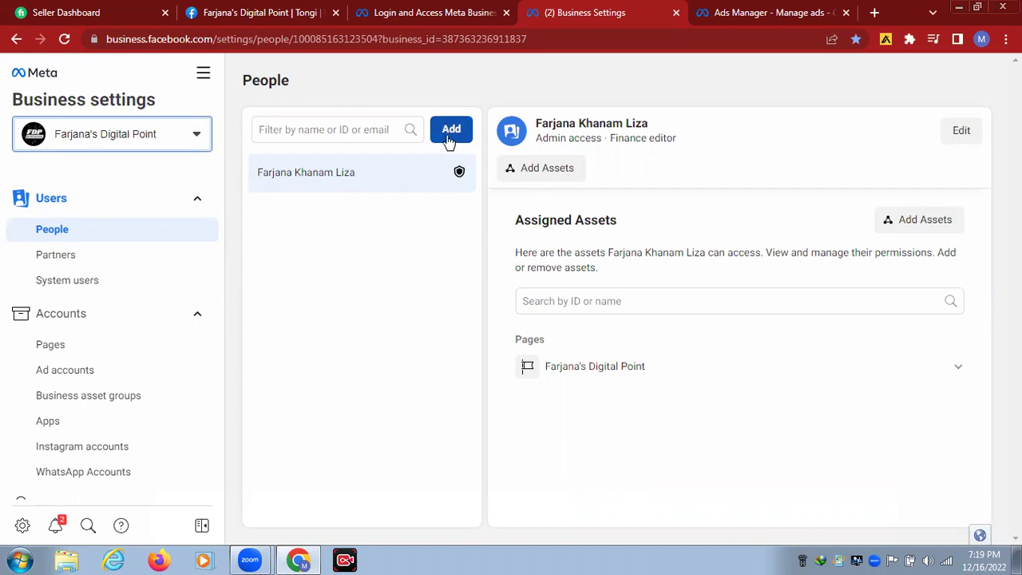
Open the invitation form for new people and show its advanced role options
{"action": "left_click", "coordinate": [452, 130]}
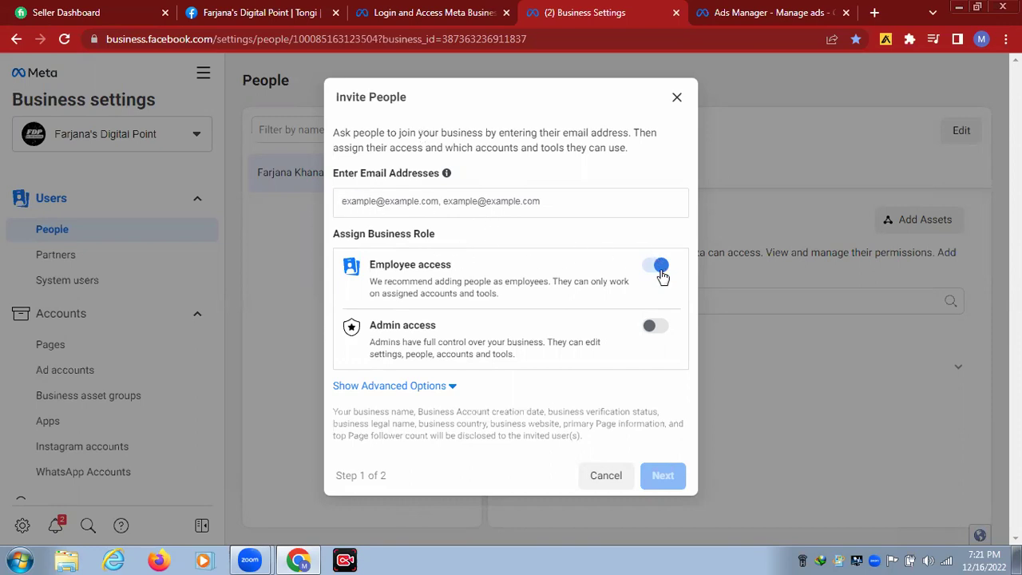
{"action": "left_click", "coordinate": [449, 388]}
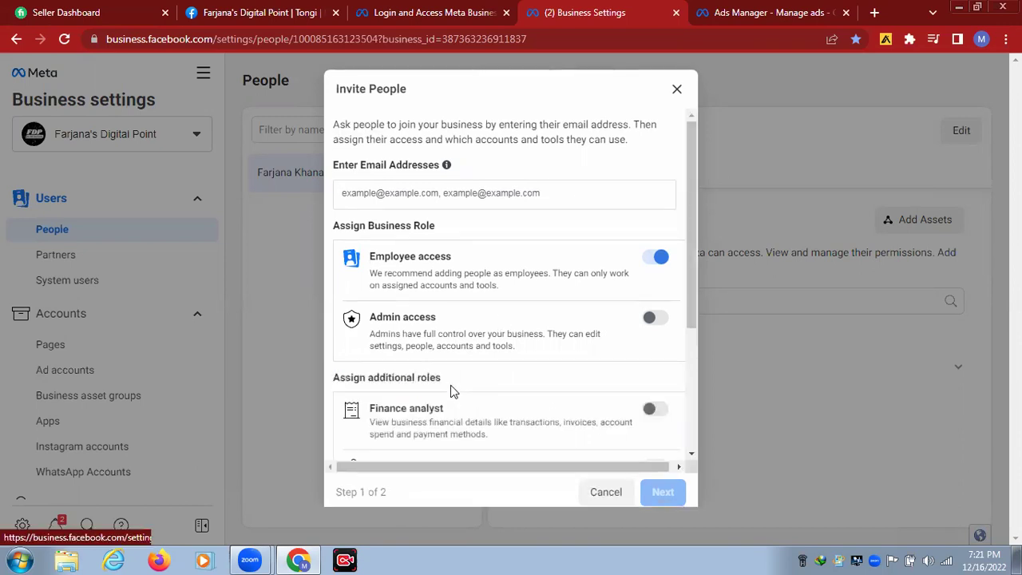
{"action": "scroll", "coordinate": [527, 292], "scroll_direction": "down", "scroll_amount": 3}
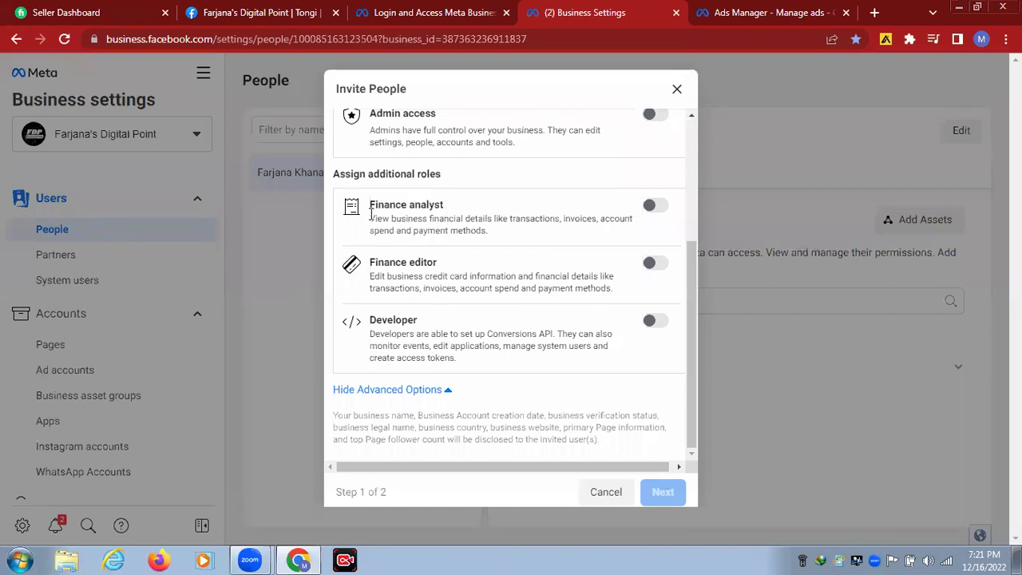
Try the Finance analyst, Finance editor and Developer roles in the invitation, leaving only Finance analyst enabled
{"action": "left_click", "coordinate": [652, 208]}
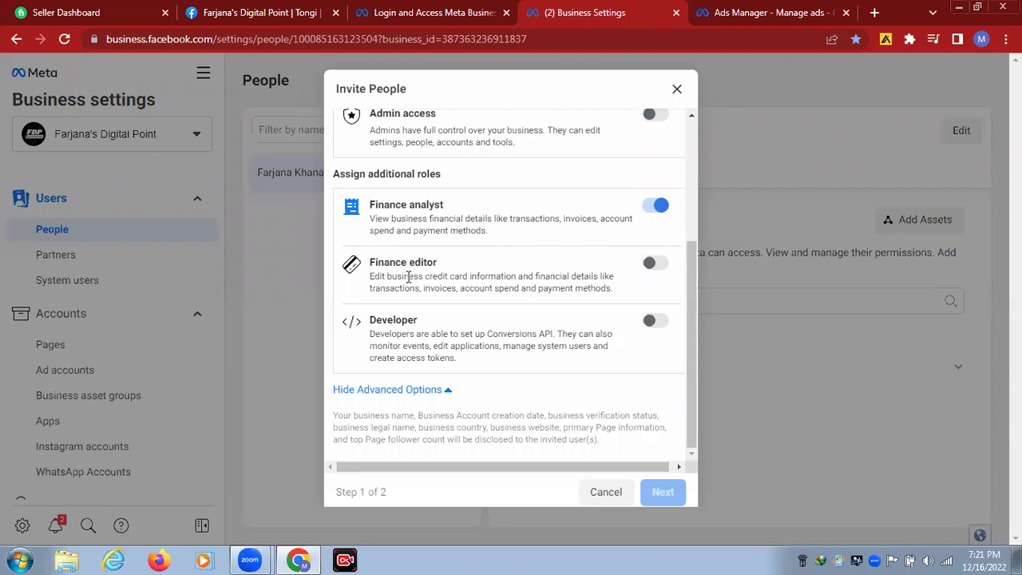
{"action": "left_click", "coordinate": [652, 265]}
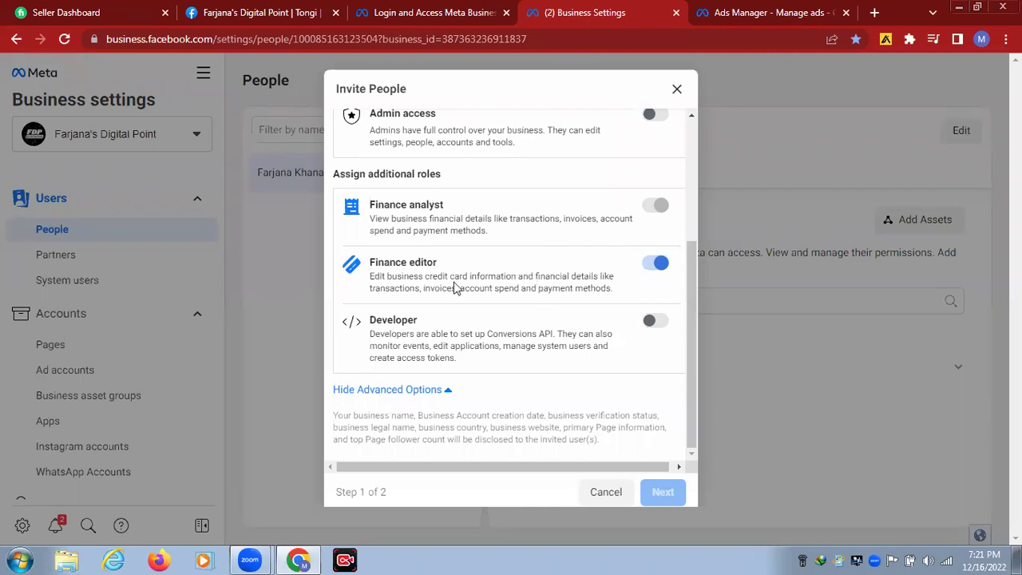
{"action": "left_click", "coordinate": [656, 320]}
{"action": "left_click", "coordinate": [659, 320]}
{"action": "left_click", "coordinate": [655, 266]}
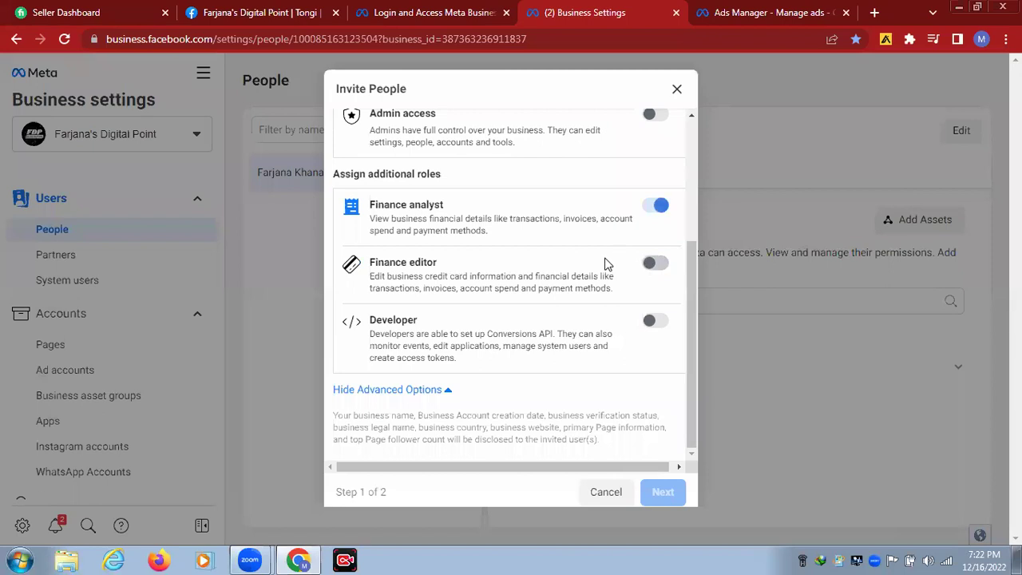
Turn off the Finance analyst role, look over the role options and discard the invitation
{"action": "scroll", "coordinate": [602, 261], "scroll_direction": "up", "scroll_amount": 1}
{"action": "scroll", "coordinate": [601, 261], "scroll_direction": "up", "scroll_amount": 1}
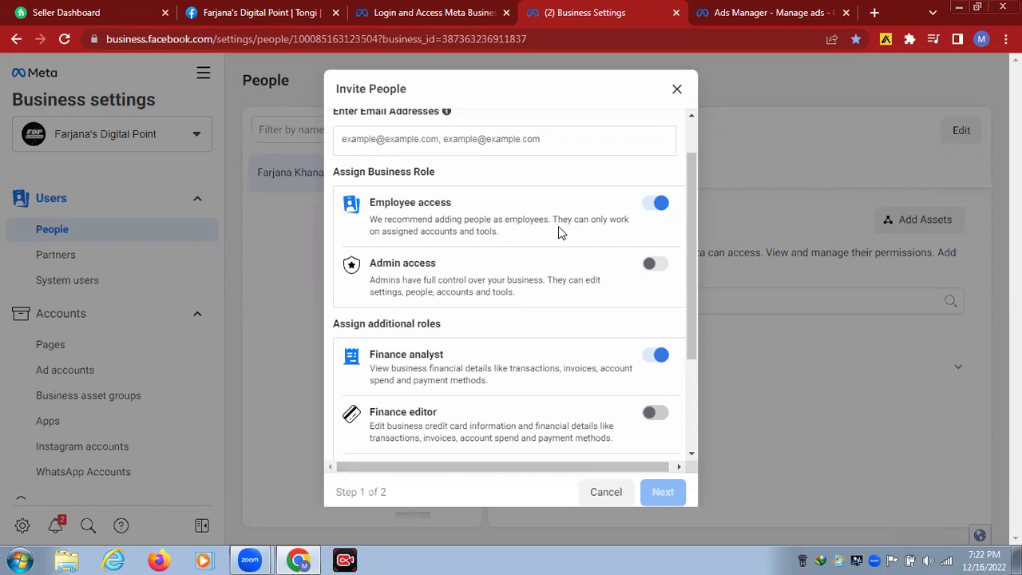
{"action": "left_click", "coordinate": [660, 356]}
{"action": "scroll", "coordinate": [654, 342], "scroll_direction": "down", "scroll_amount": 2}
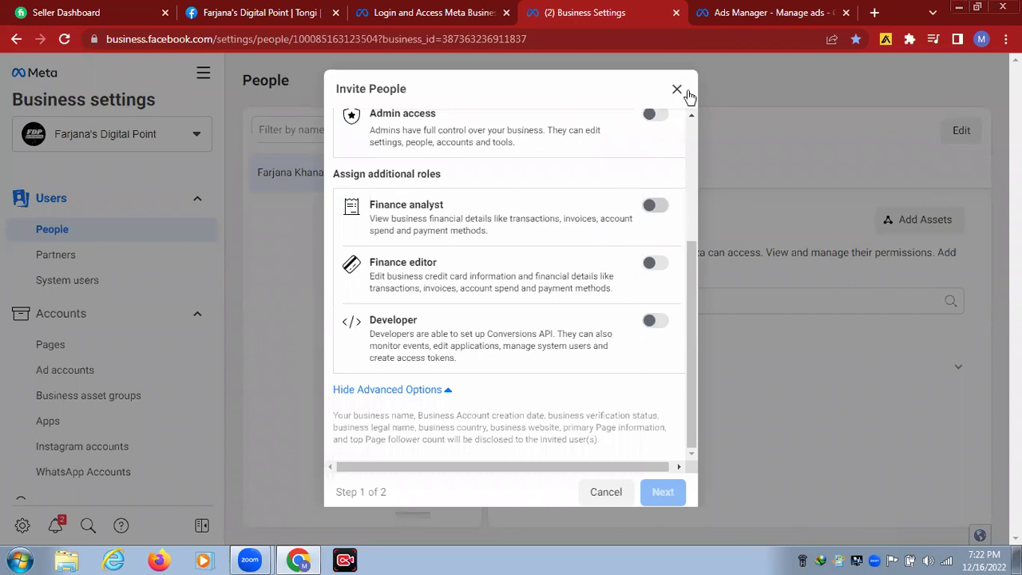
{"action": "scroll", "coordinate": [551, 128], "scroll_direction": "up", "scroll_amount": 3}
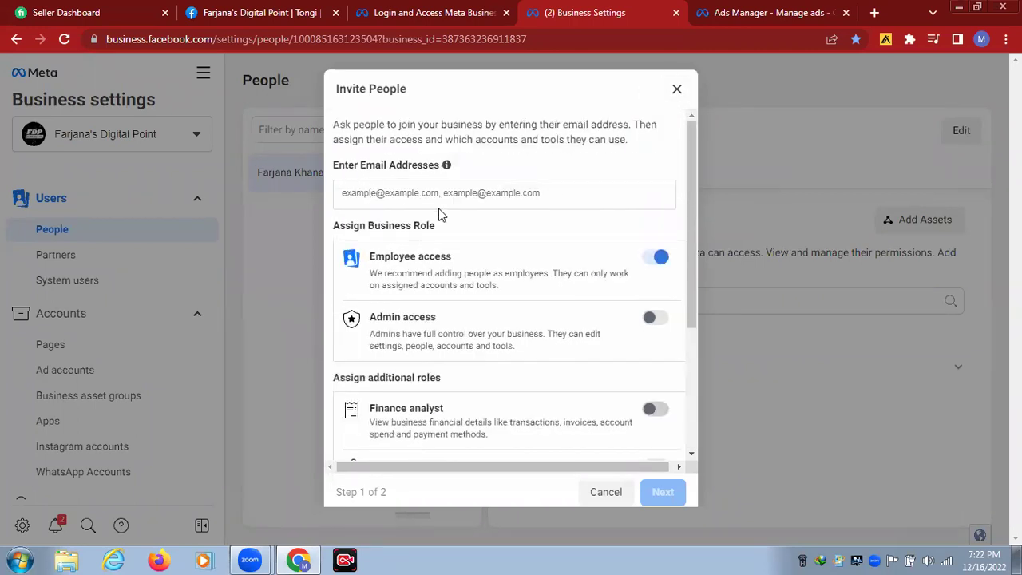
{"action": "left_click", "coordinate": [678, 91]}
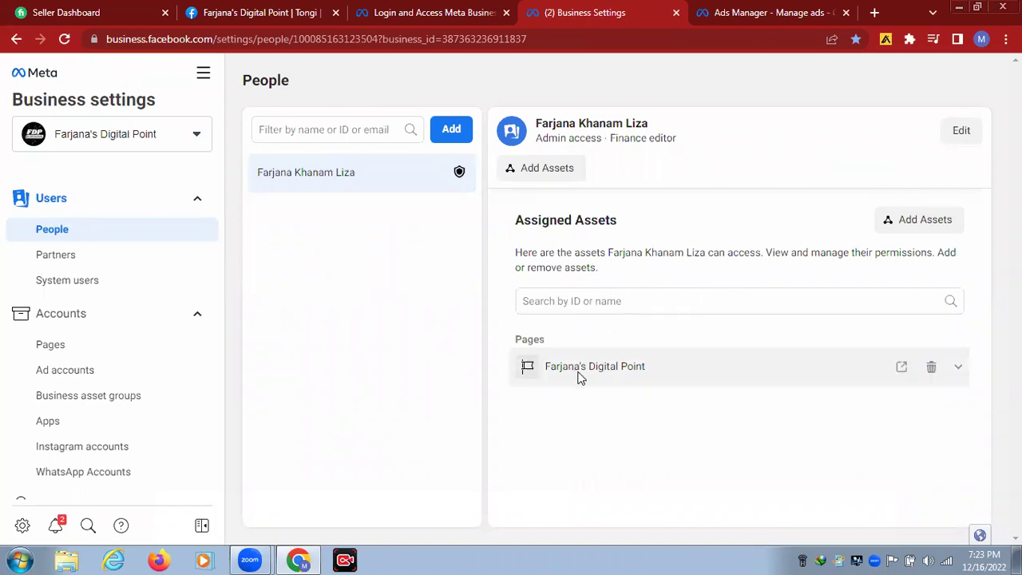
Search the selected person's assigned assets for "LDM 14" and clear the search
{"action": "left_click", "coordinate": [580, 302]}
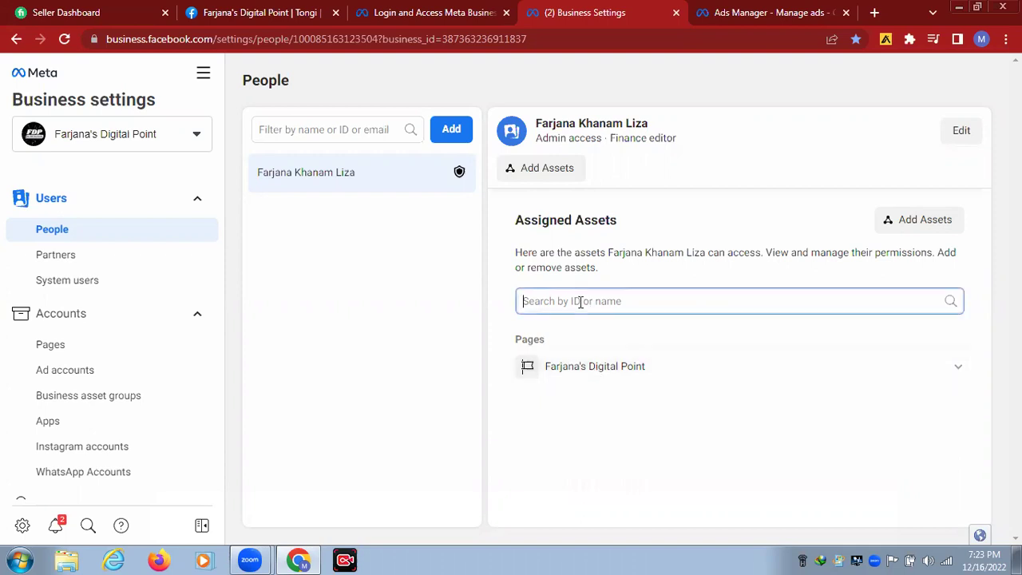
{"action": "type", "text": "LDM"}
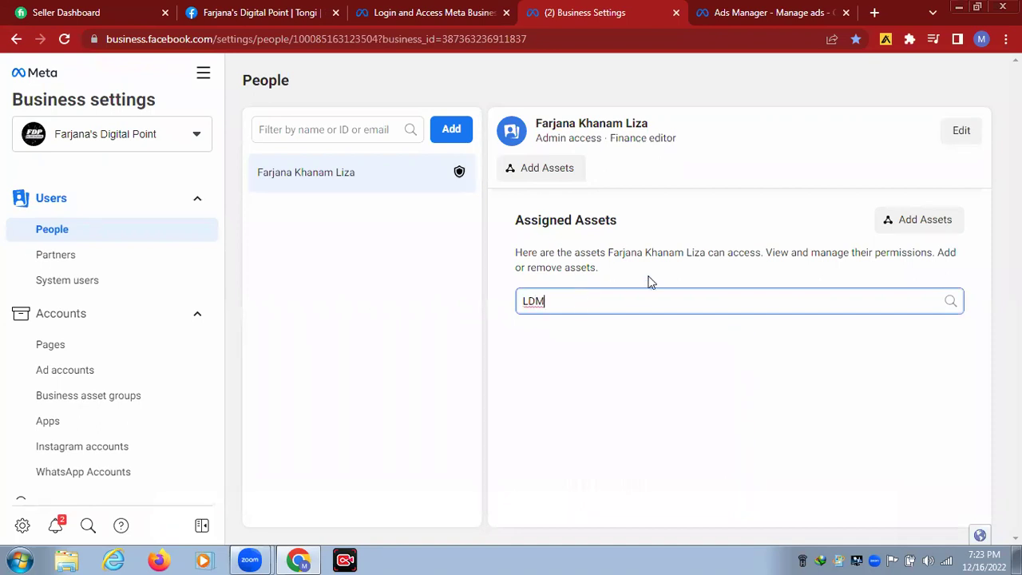
{"action": "key", "text": "Return"}
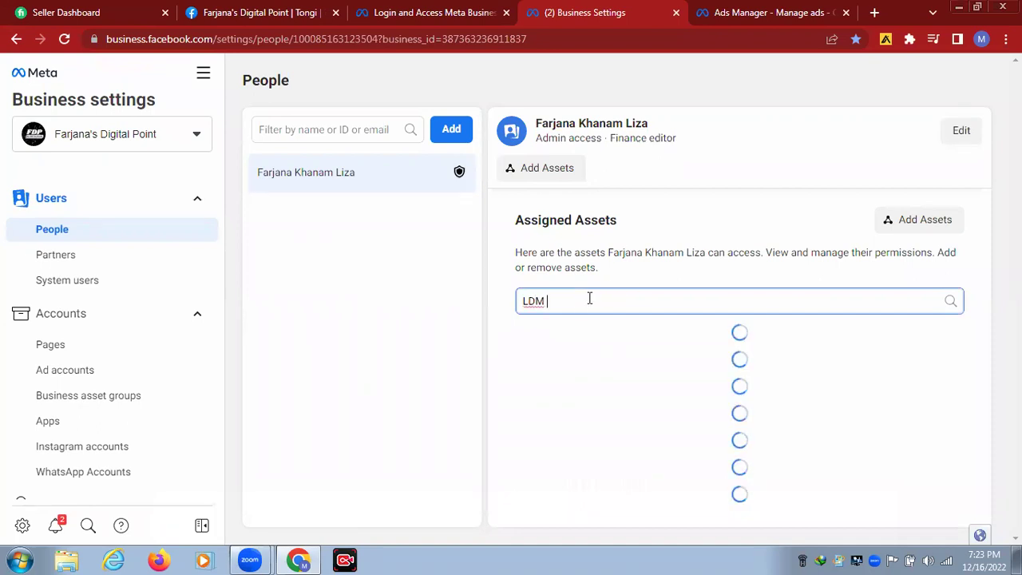
{"action": "type", "text": "14"}
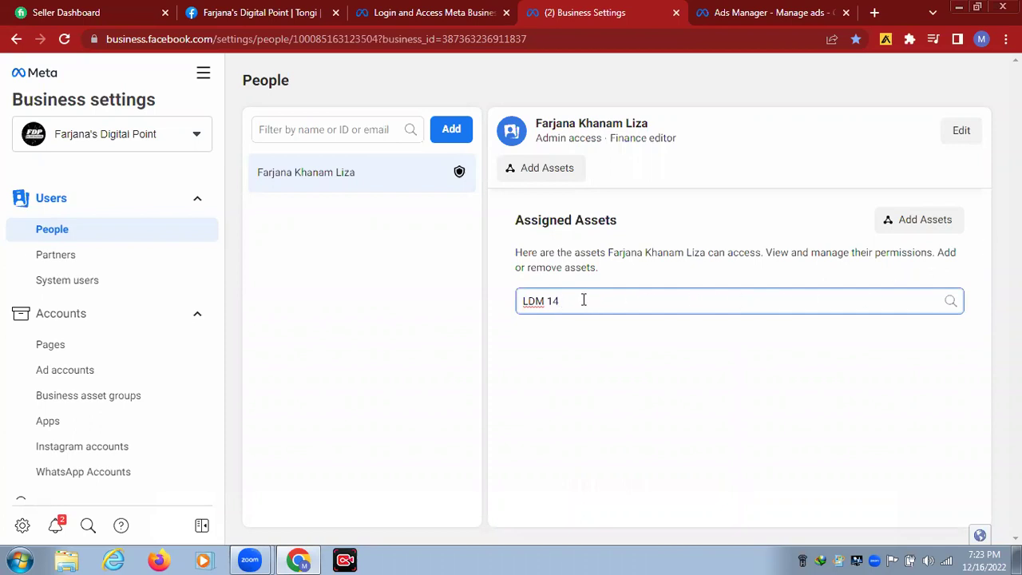
{"action": "key", "text": "BackSpace"}
{"action": "key", "text": "BackSpace"}
{"action": "key", "text": "BackSpace"}
{"action": "key", "text": "BackSpace"}
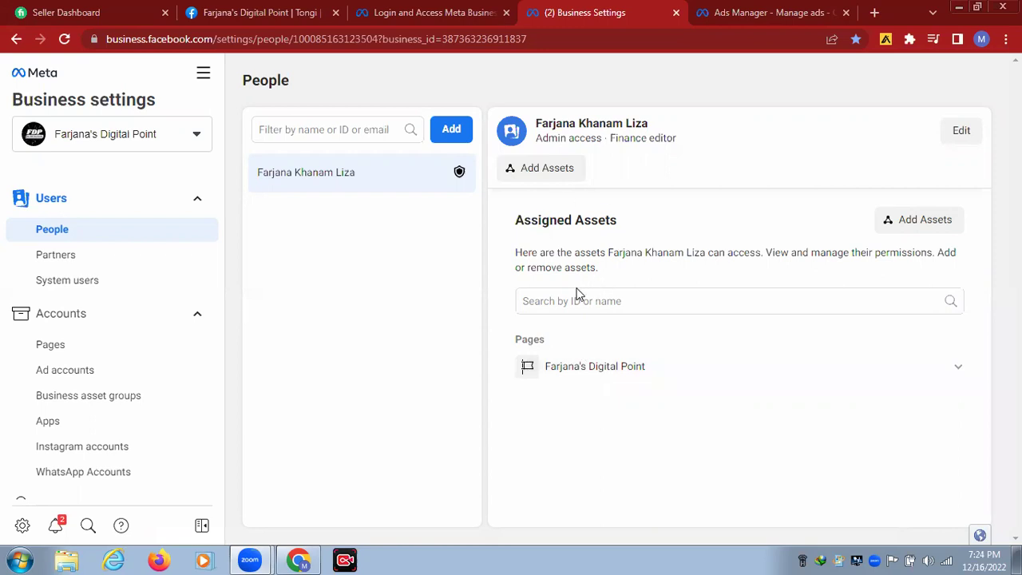
Open the Partners settings and read the description of sharing assets with a partner
{"action": "left_click", "coordinate": [115, 264]}
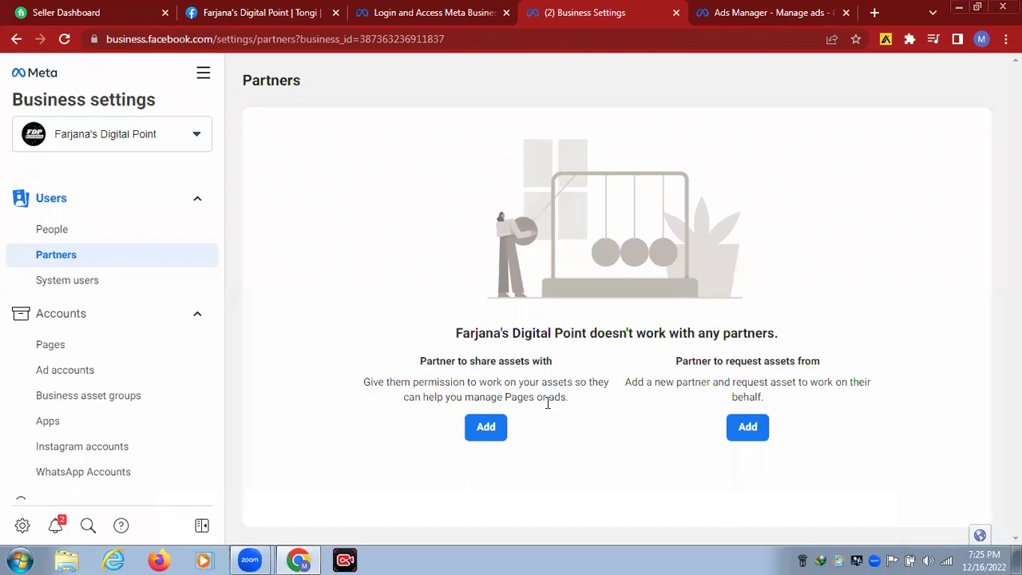
{"action": "left_click_drag", "start_coordinate": [548, 397], "coordinate": [572, 407]}
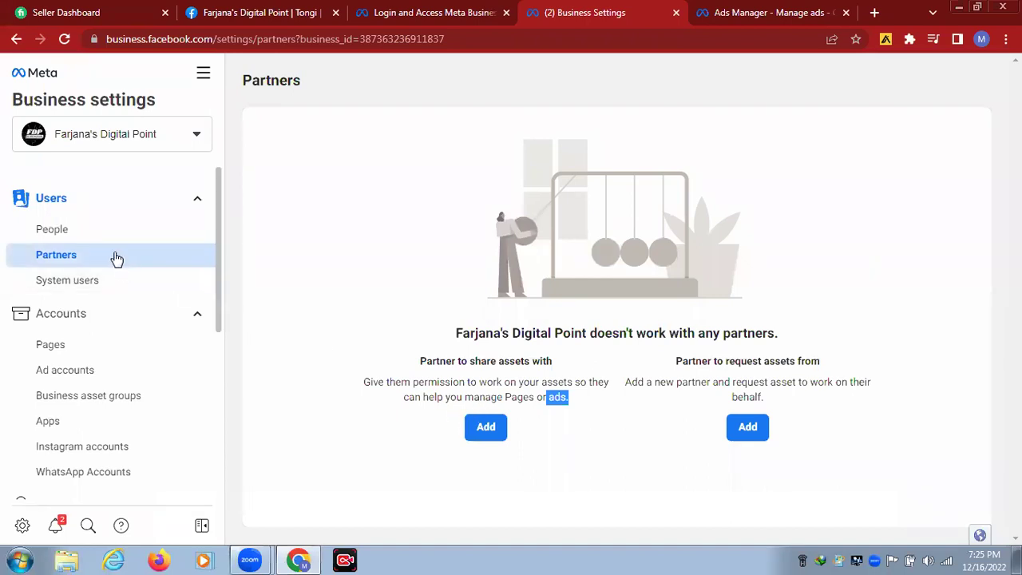
{"action": "left_click_drag", "start_coordinate": [465, 396], "coordinate": [575, 410]}
{"action": "left_click", "coordinate": [534, 399]}
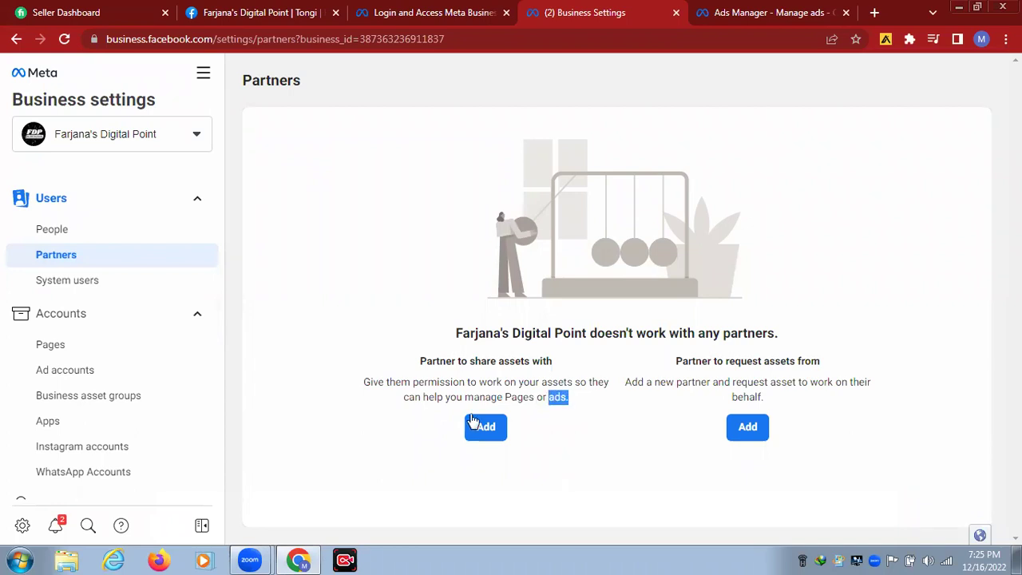
{"action": "left_click", "coordinate": [381, 345]}
Open the setup for a partner to share assets with, view the Partner business ID field and close the setup
{"action": "left_click", "coordinate": [486, 429]}
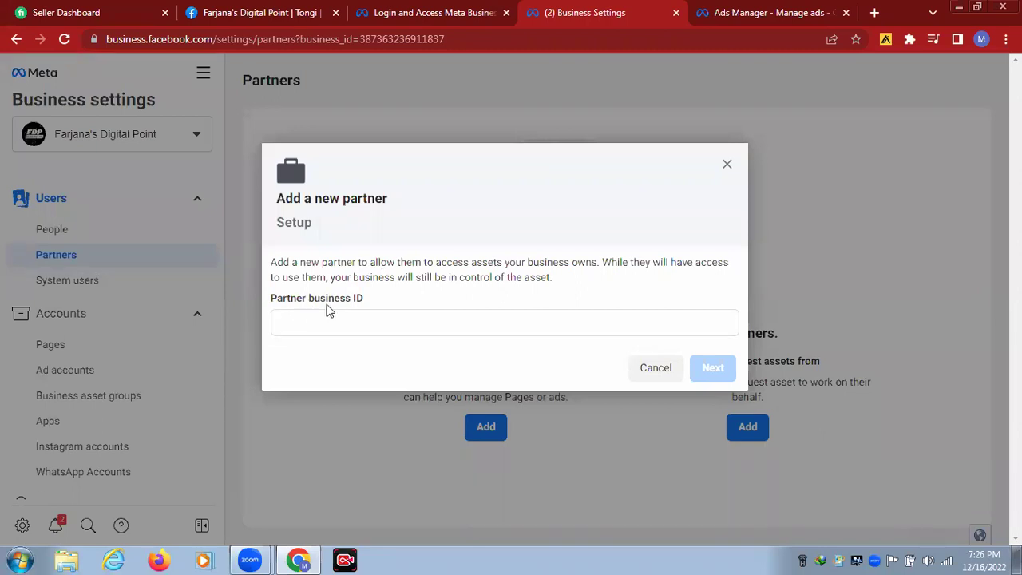
{"action": "left_click", "coordinate": [291, 319]}
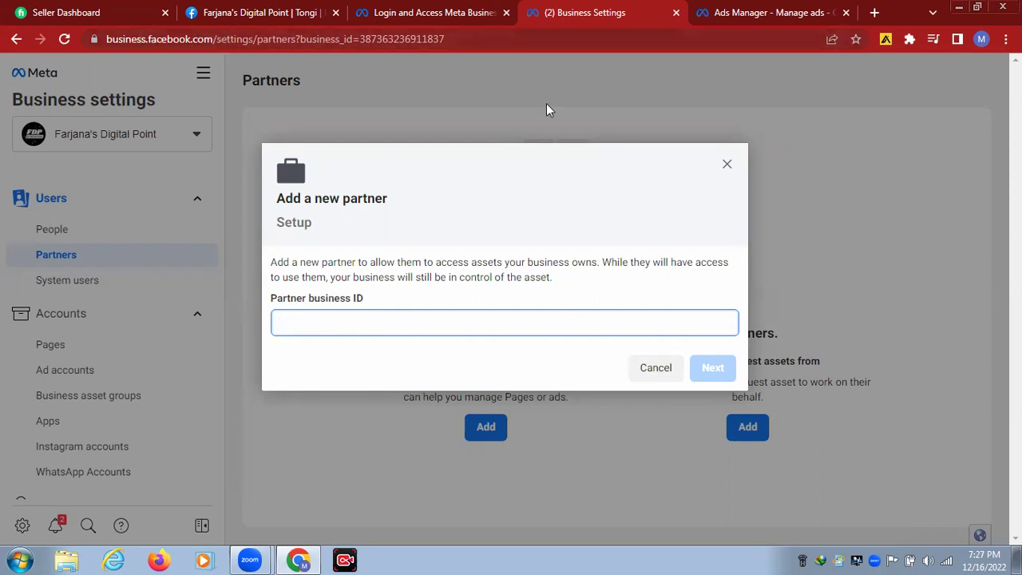
{"action": "left_click", "coordinate": [726, 165]}
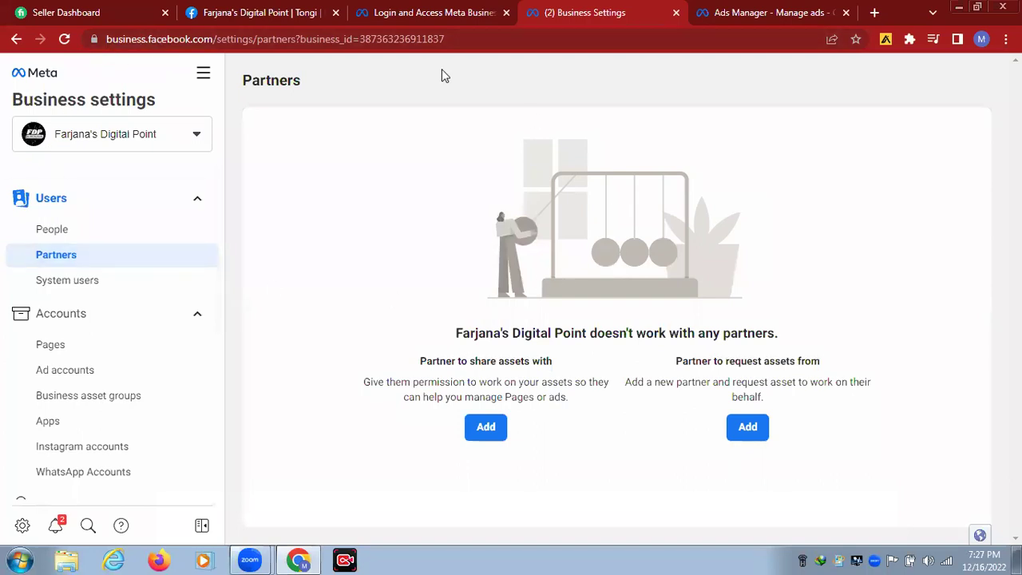
{"action": "left_click", "coordinate": [426, 13]}
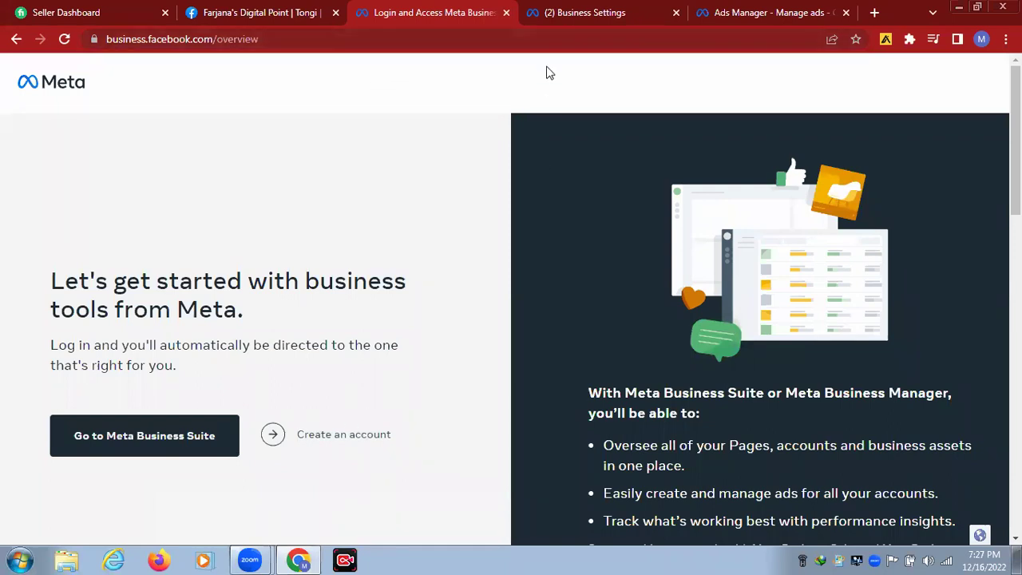
{"action": "left_click", "coordinate": [574, 15]}
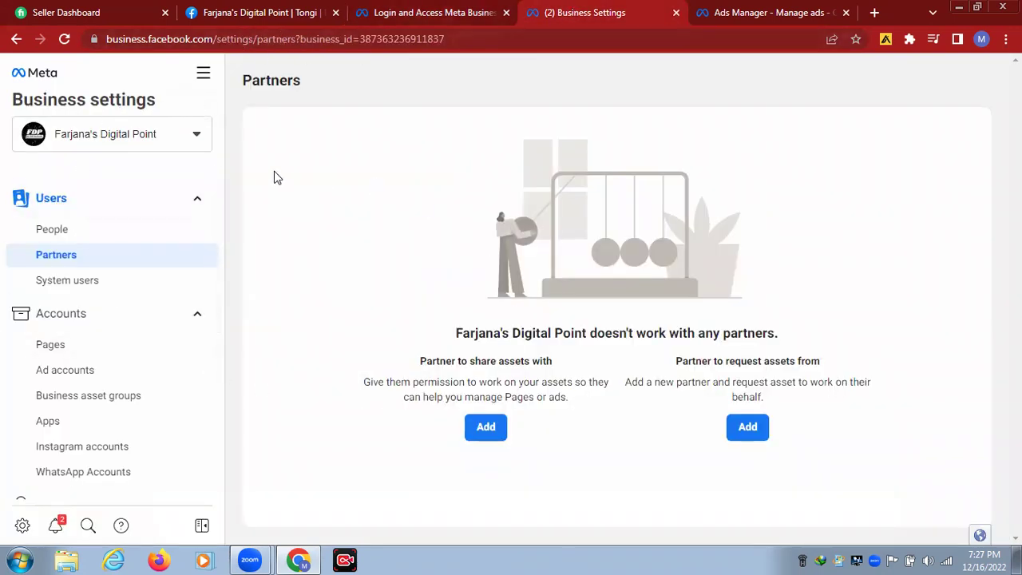
Examine the business ID in the Partners page address and compare it with the Meta business overview page's address
{"action": "left_click", "coordinate": [298, 40]}
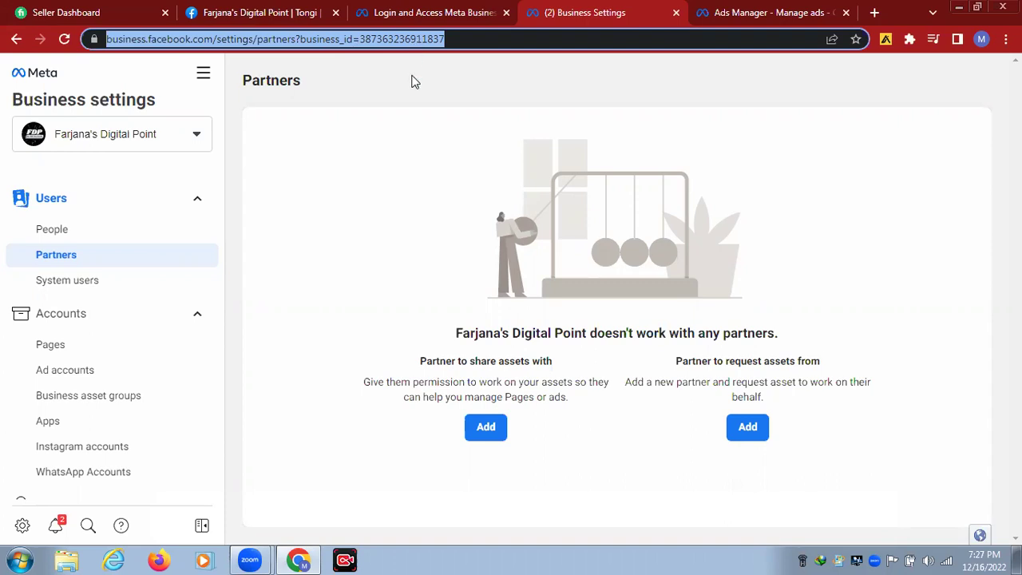
{"action": "left_click", "coordinate": [459, 16]}
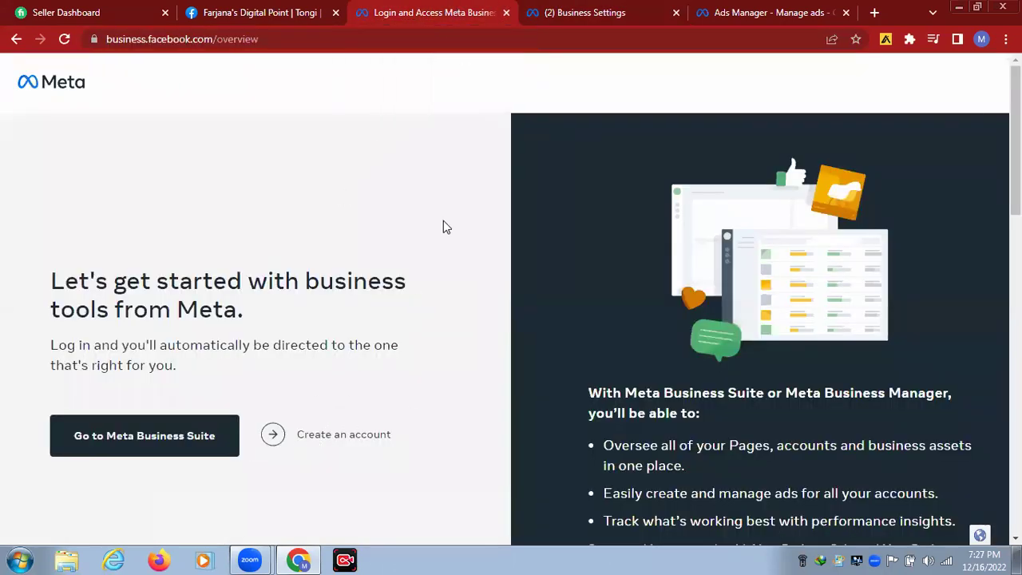
{"action": "left_click", "coordinate": [596, 11]}
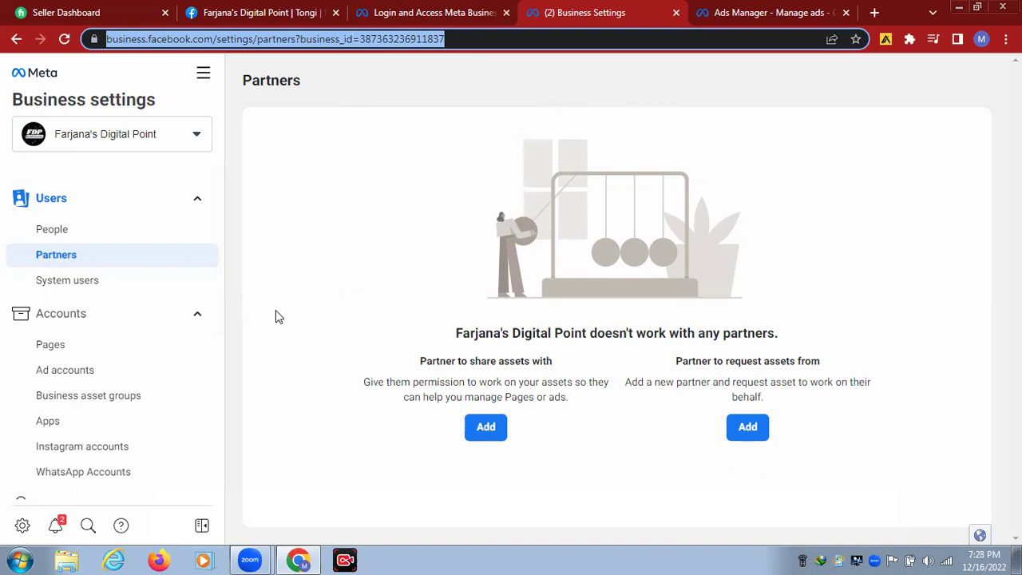
{"action": "left_click", "coordinate": [414, 8]}
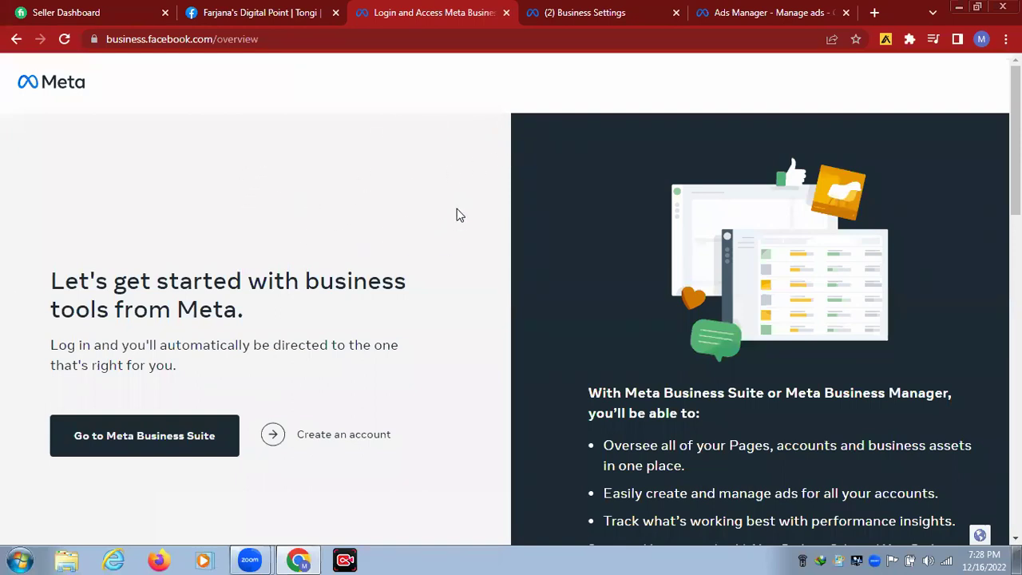
{"action": "left_click", "coordinate": [576, 17]}
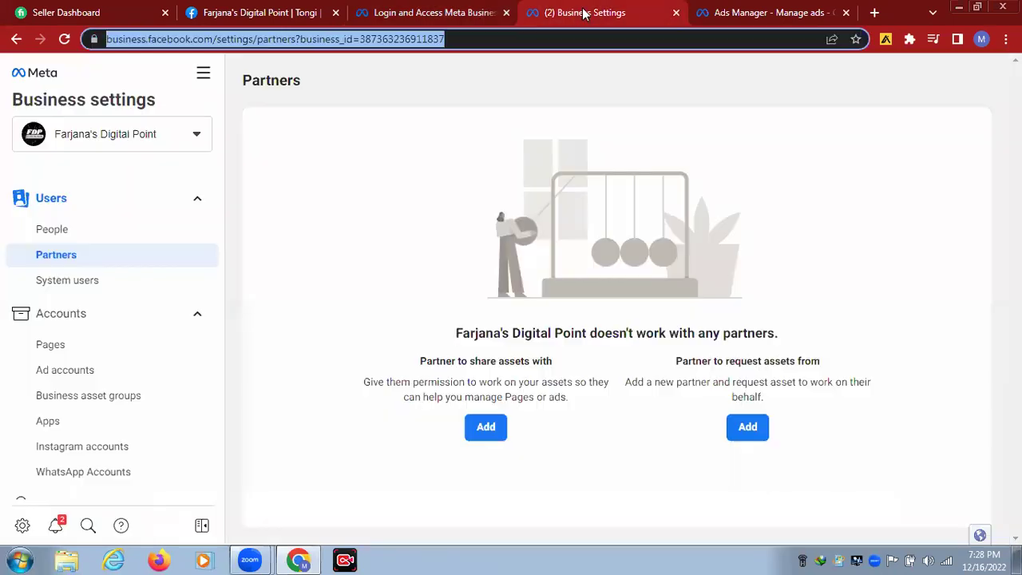
Open the setup for a partner to share assets with, highlight the page address containing the business ID, and close the setup
{"action": "left_click", "coordinate": [485, 429]}
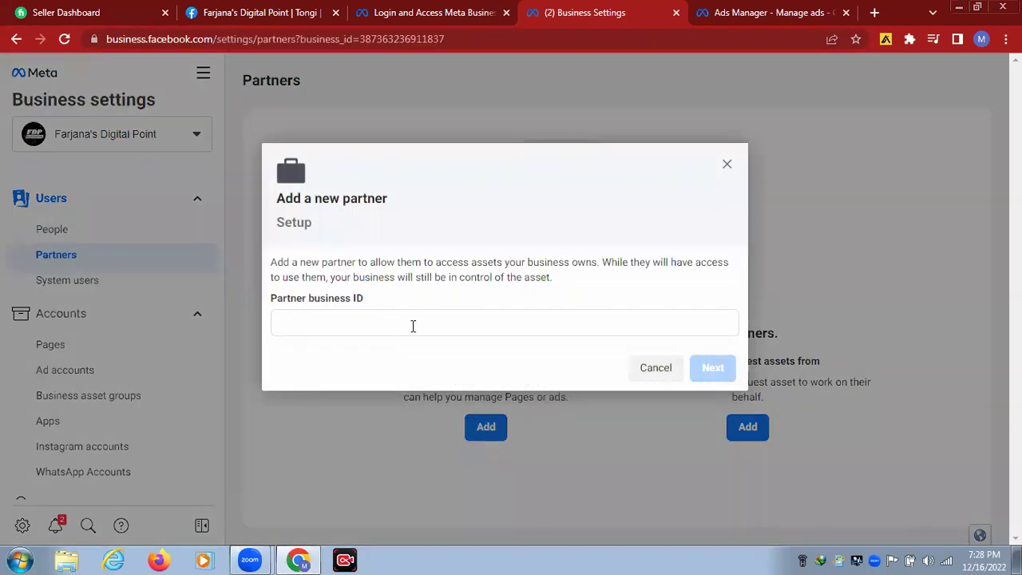
{"action": "left_click", "coordinate": [297, 36]}
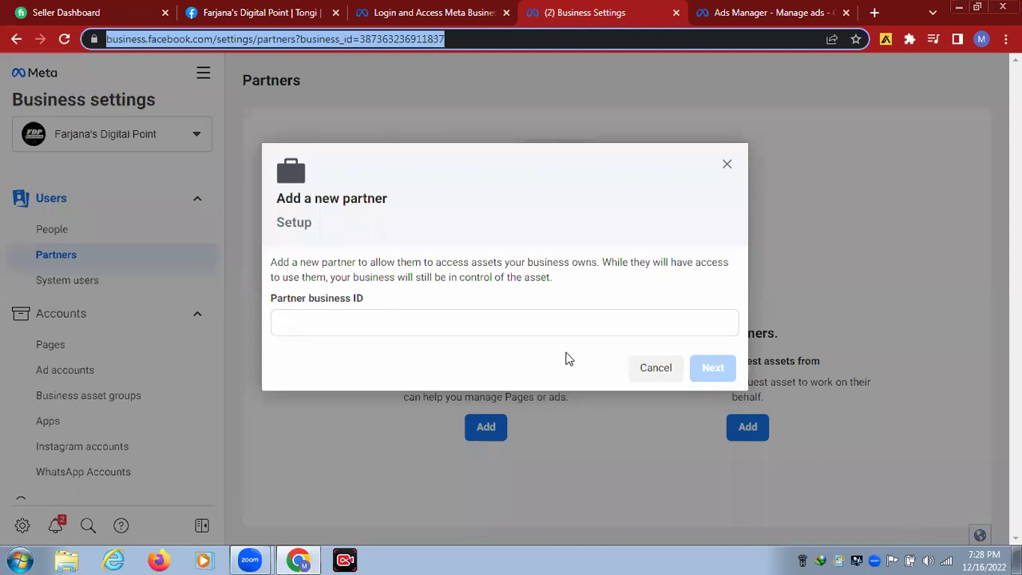
{"action": "left_click", "coordinate": [727, 166]}
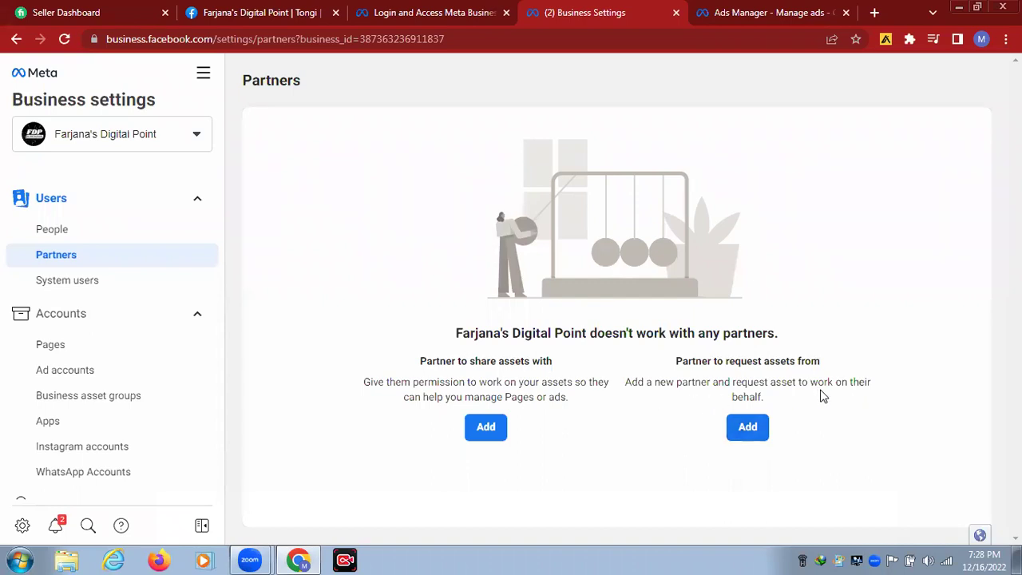
Read the requirements for adding a partner to request assets from, and close the introduction
{"action": "left_click", "coordinate": [755, 430]}
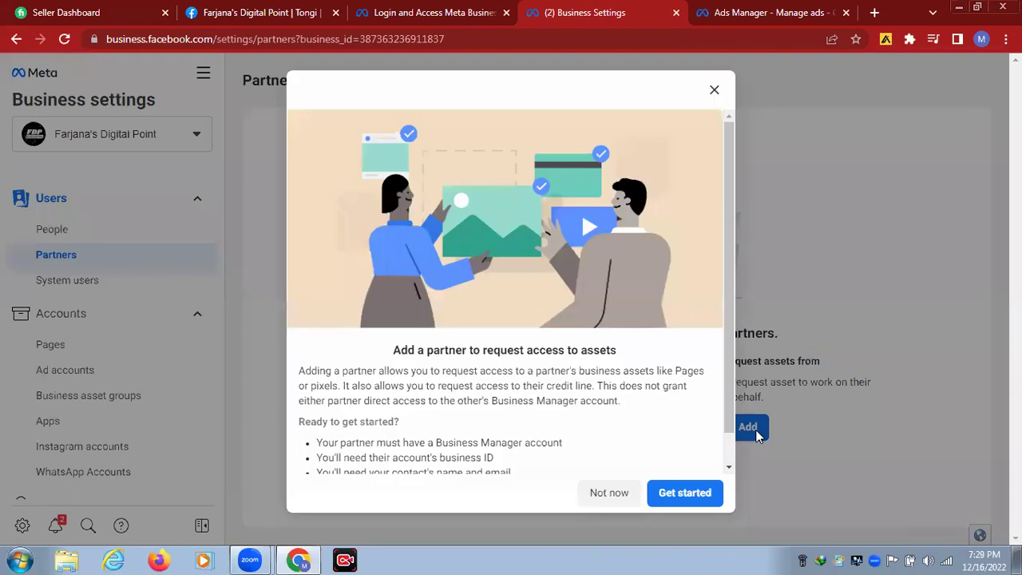
{"action": "scroll", "coordinate": [726, 304], "scroll_direction": "down", "scroll_amount": 1}
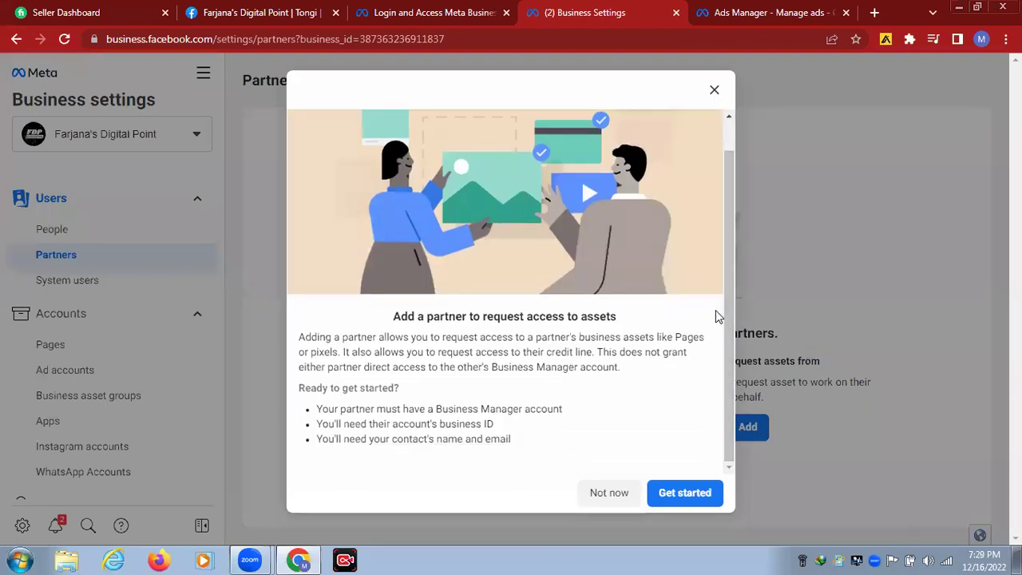
{"action": "left_click", "coordinate": [713, 90]}
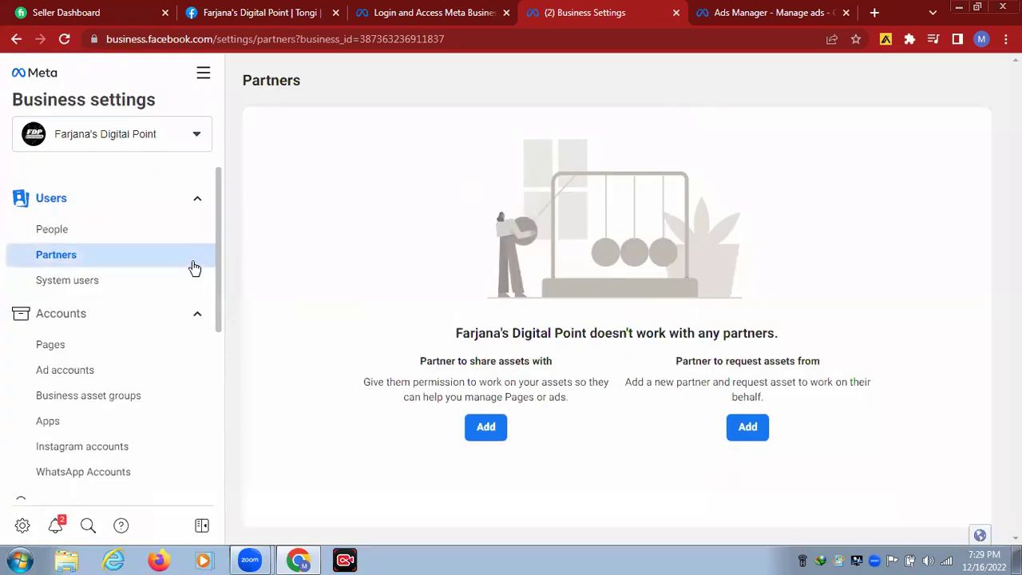
Open the Pages settings under Accounts and add the owned Facebook Page "LDM 14" to the business
{"action": "scroll", "coordinate": [224, 247], "scroll_direction": "down", "scroll_amount": 1}
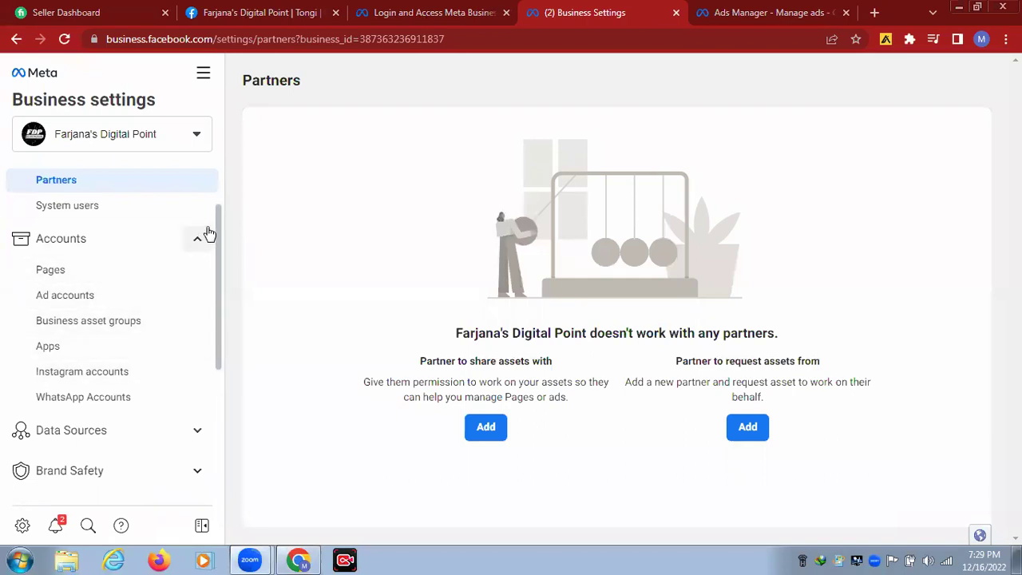
{"action": "left_click", "coordinate": [74, 273]}
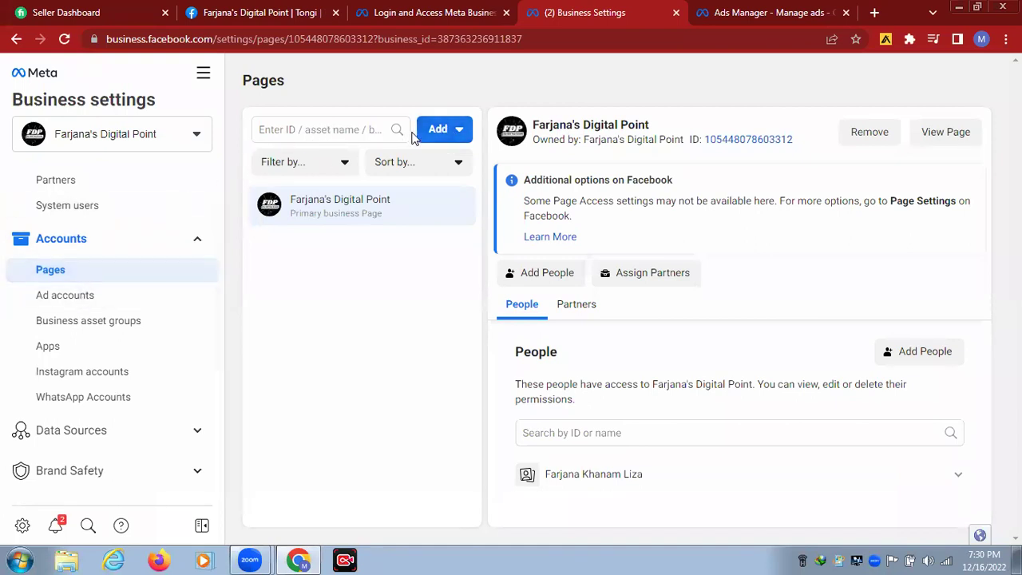
{"action": "left_click", "coordinate": [453, 131]}
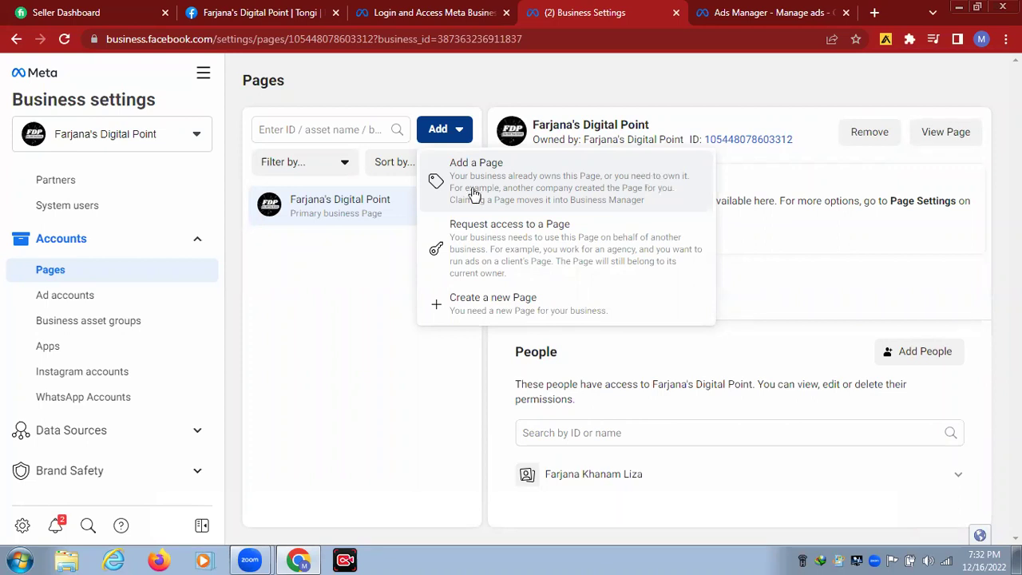
{"action": "left_click", "coordinate": [543, 196]}
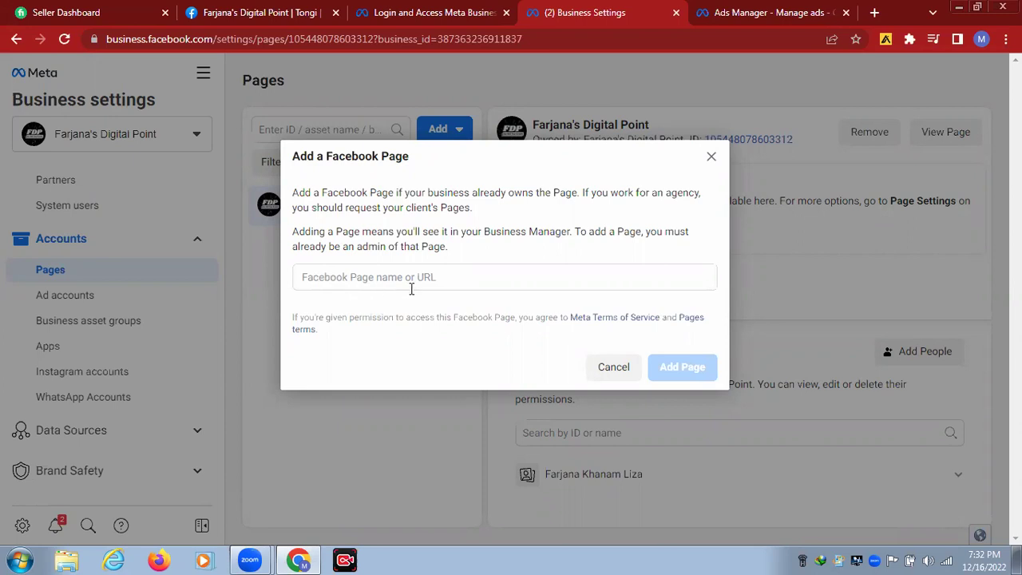
{"action": "left_click", "coordinate": [359, 276]}
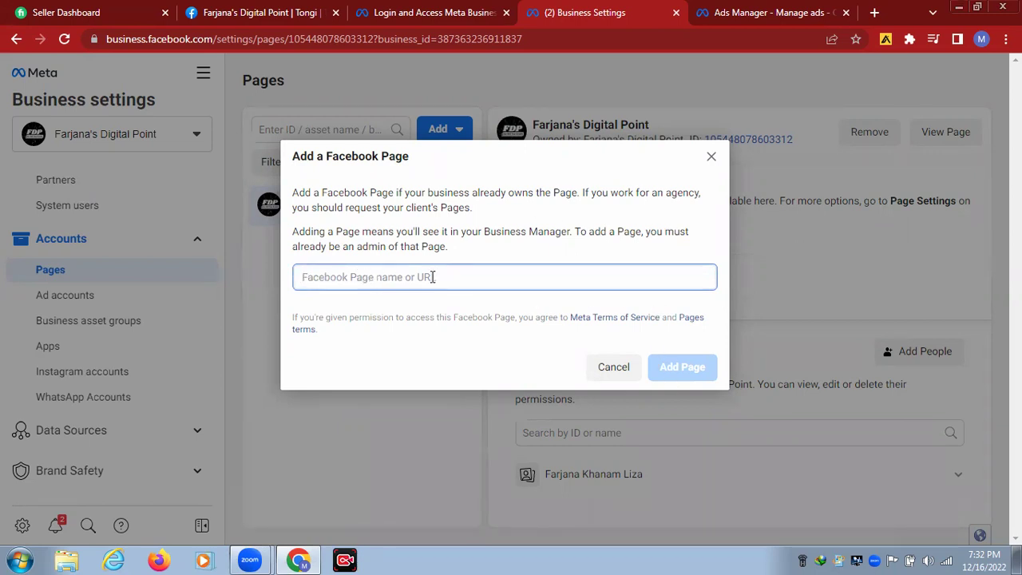
{"action": "type", "text": "L"}
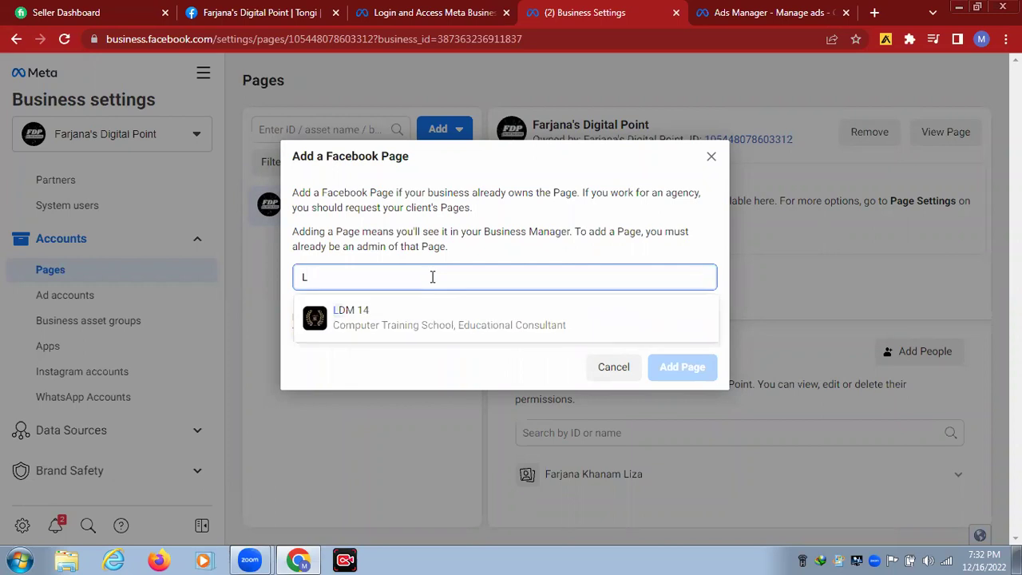
{"action": "left_click", "coordinate": [368, 320]}
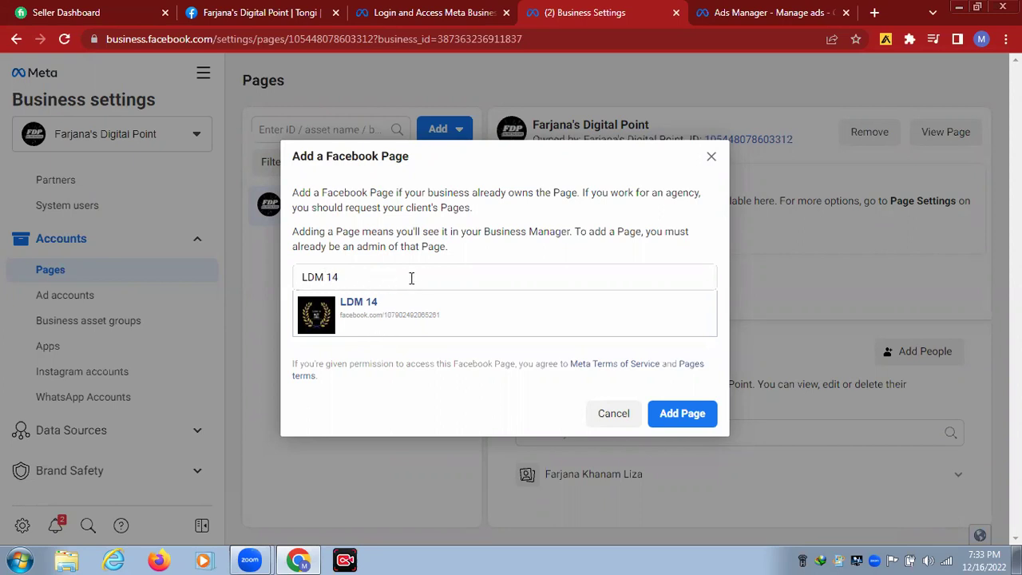
{"action": "left_click", "coordinate": [683, 416]}
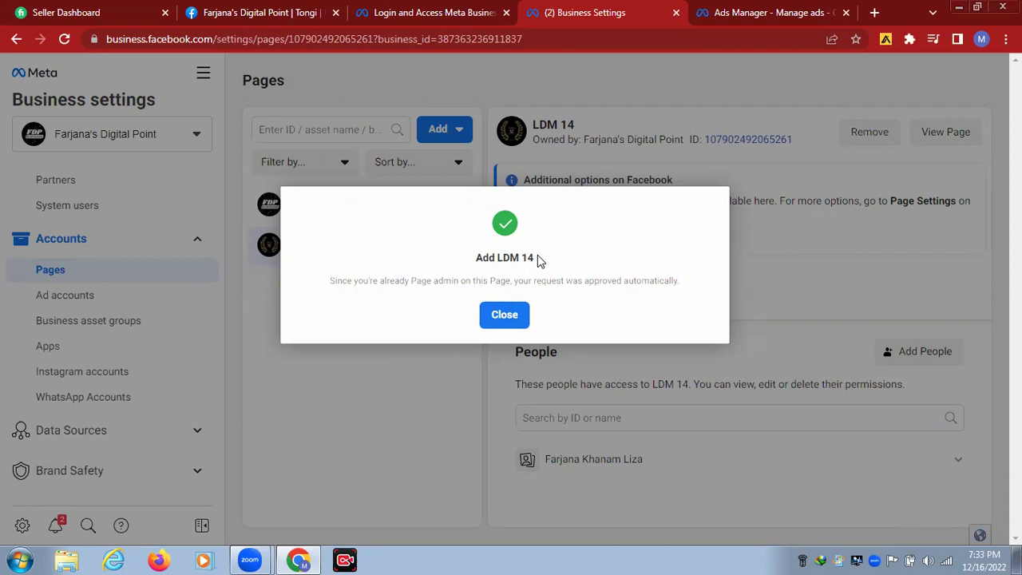
{"action": "left_click", "coordinate": [512, 321]}
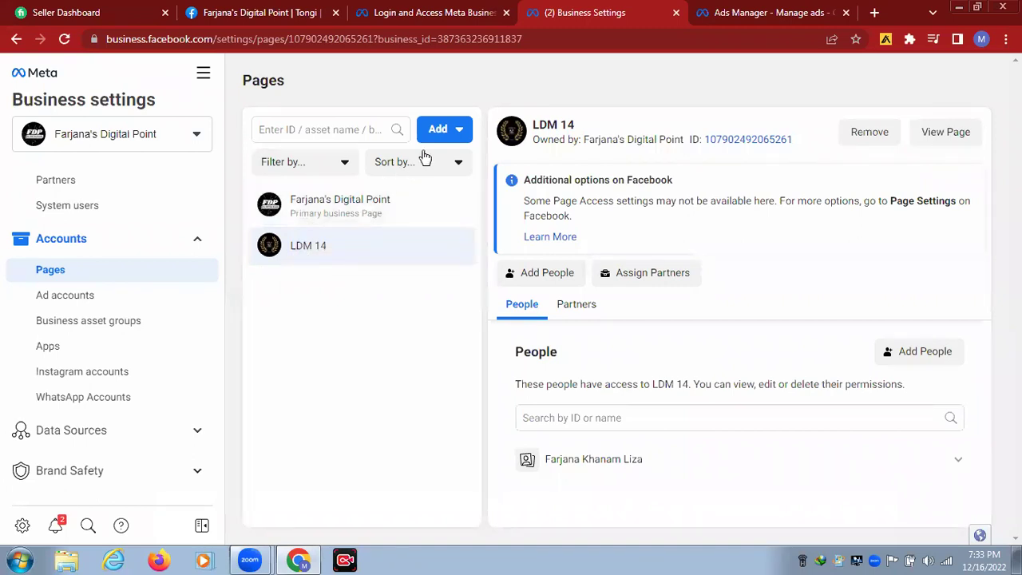
View the empty form for adding an owned Facebook Page once more and close it
{"action": "left_click", "coordinate": [441, 134]}
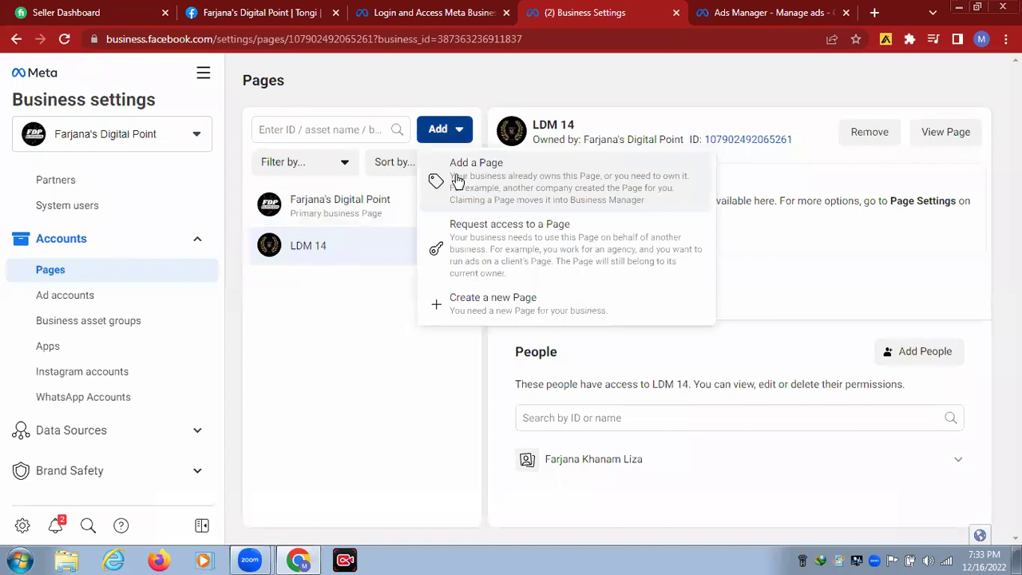
{"action": "left_click", "coordinate": [527, 187]}
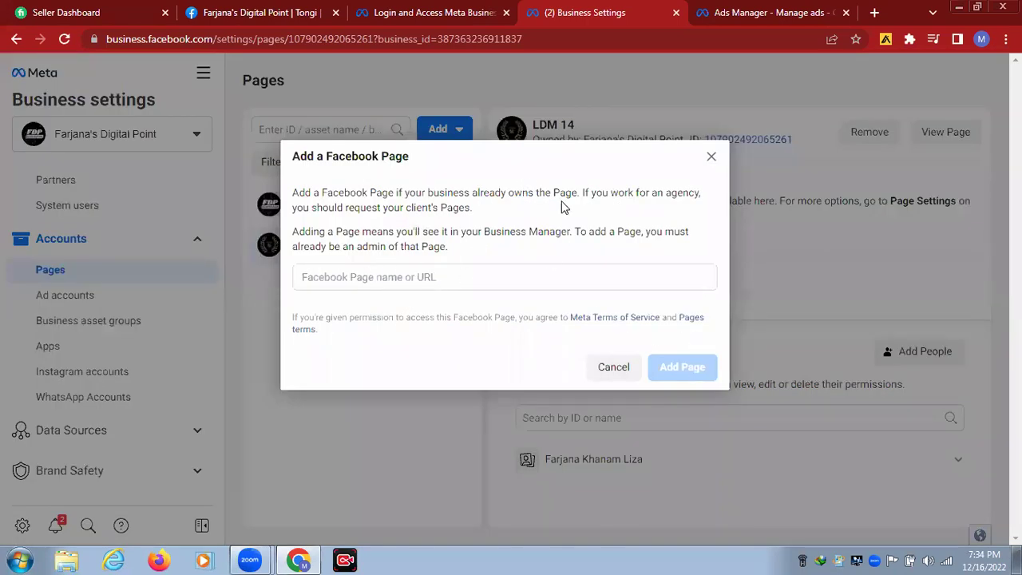
{"action": "left_click", "coordinate": [711, 158]}
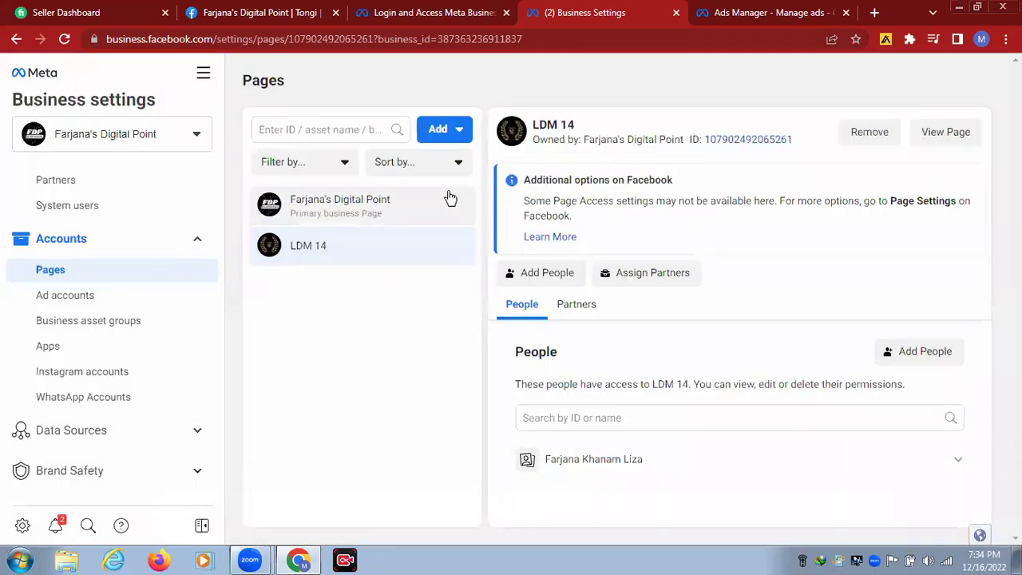
Open the form for requesting access to a client's Page, highlight "run ads" in its description, and close the form
{"action": "left_click", "coordinate": [451, 131]}
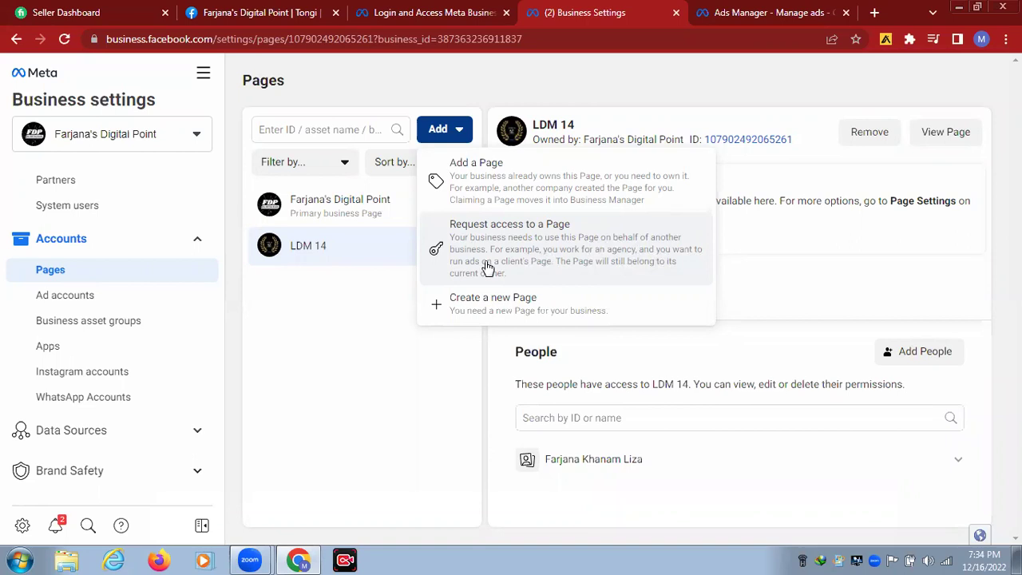
{"action": "left_click", "coordinate": [549, 249]}
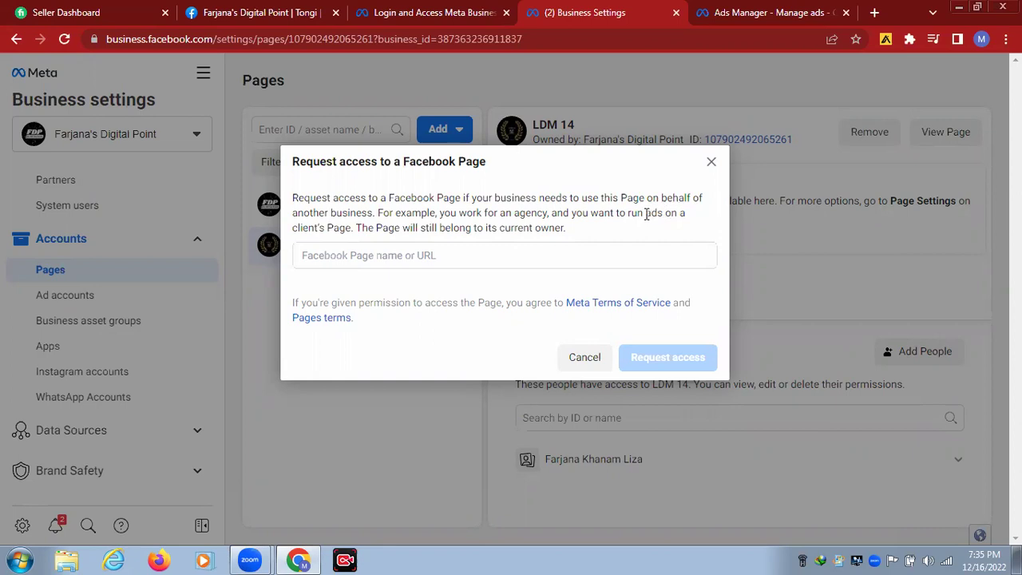
{"action": "left_click_drag", "start_coordinate": [645, 214], "coordinate": [668, 213]}
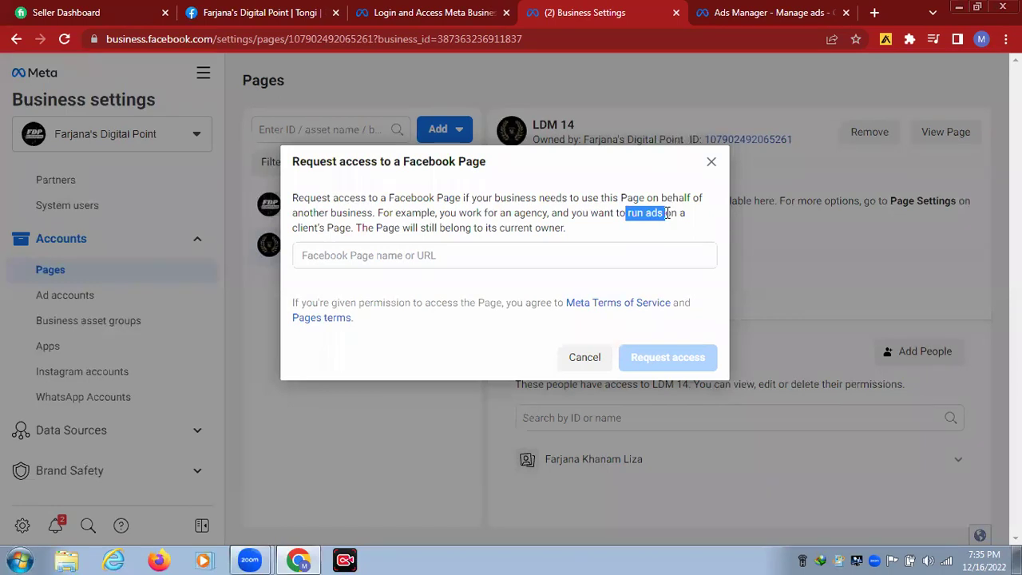
{"action": "left_click", "coordinate": [358, 256]}
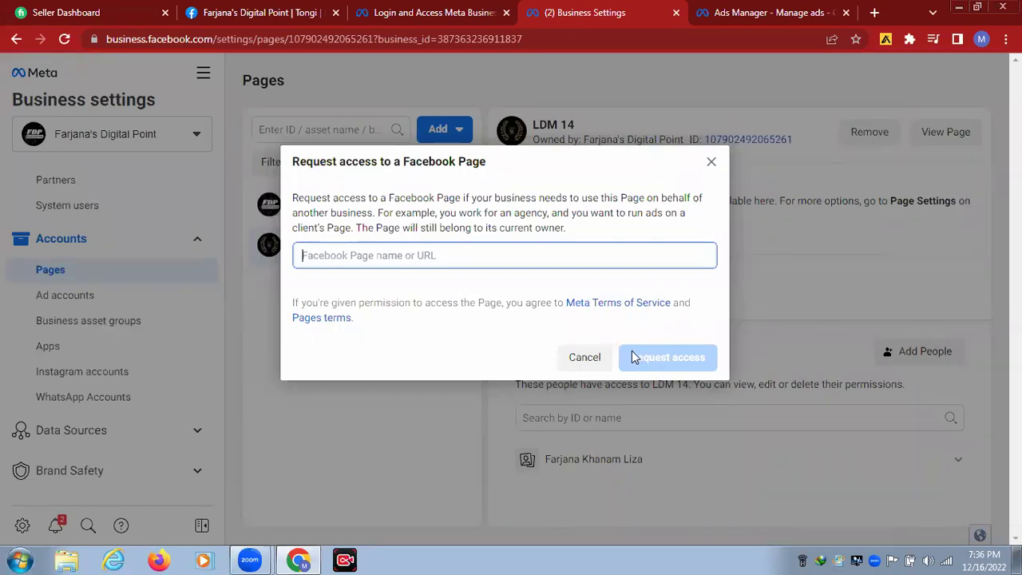
{"action": "left_click", "coordinate": [711, 161]}
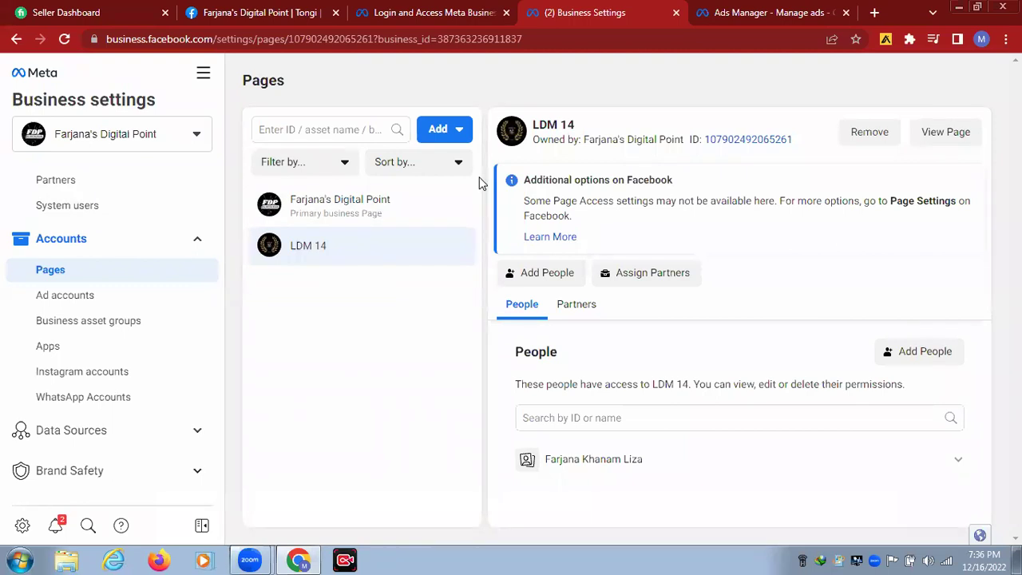
Look through the category choices for creating a new Page and cancel the creation
{"action": "left_click", "coordinate": [459, 130]}
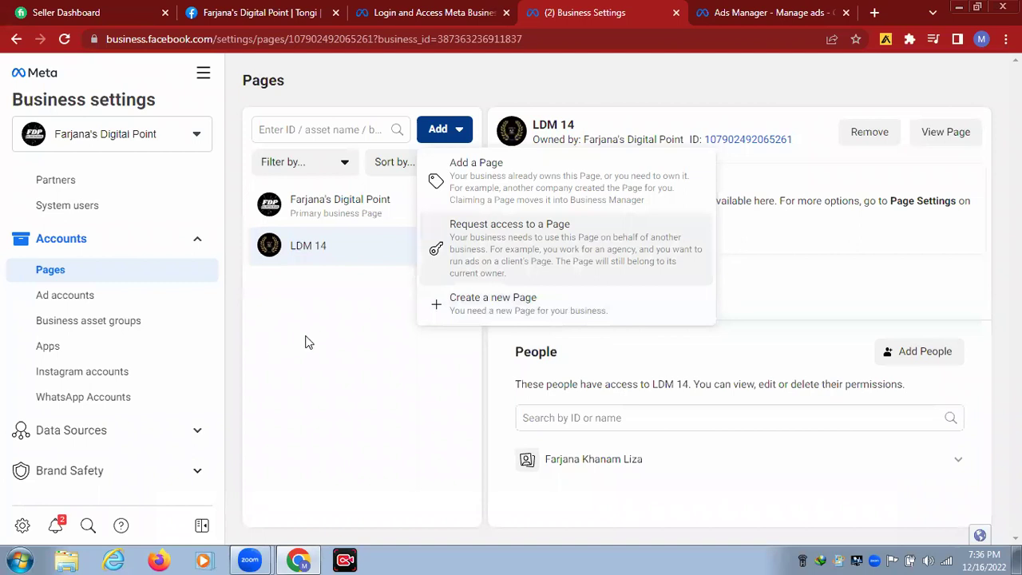
{"action": "left_click", "coordinate": [555, 309]}
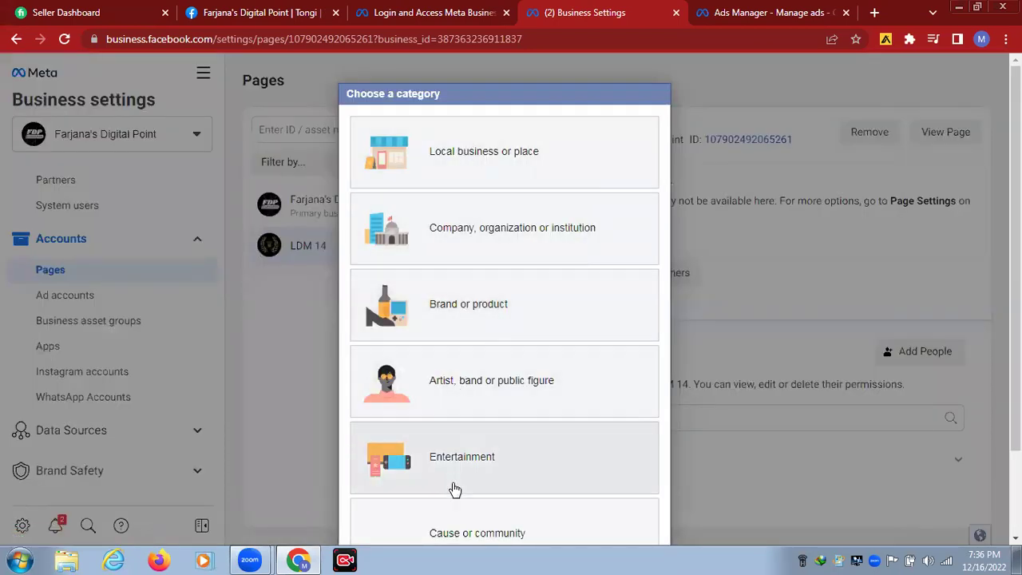
{"action": "scroll", "coordinate": [658, 366], "scroll_direction": "down", "scroll_amount": 1}
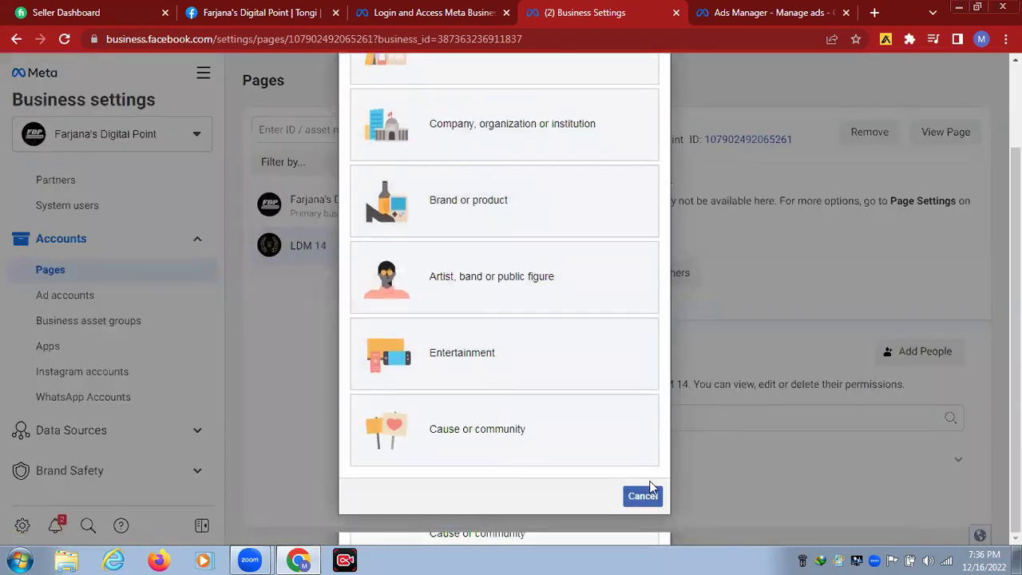
{"action": "scroll", "coordinate": [500, 236], "scroll_direction": "up", "scroll_amount": 1}
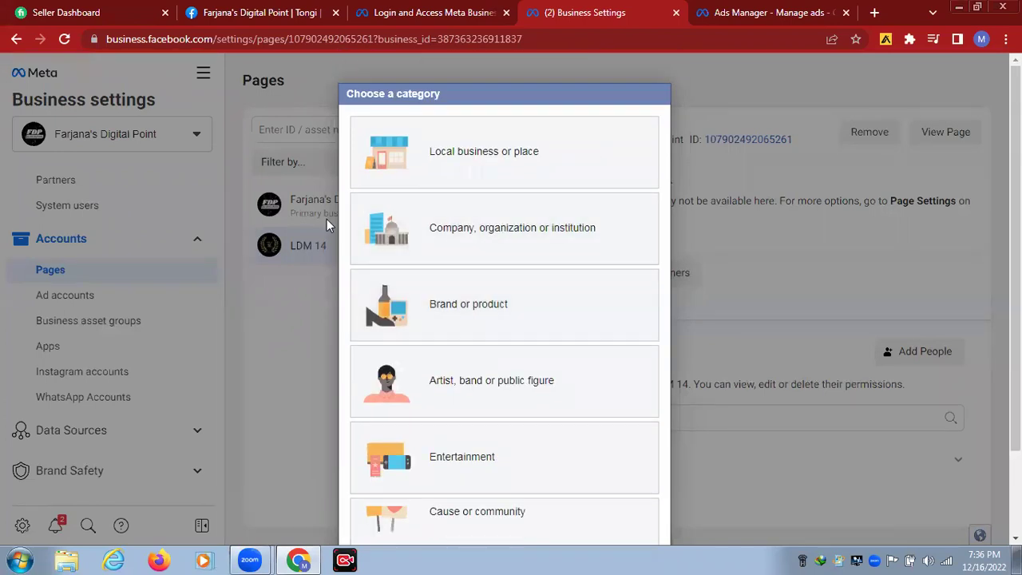
{"action": "left_click", "coordinate": [15, 40]}
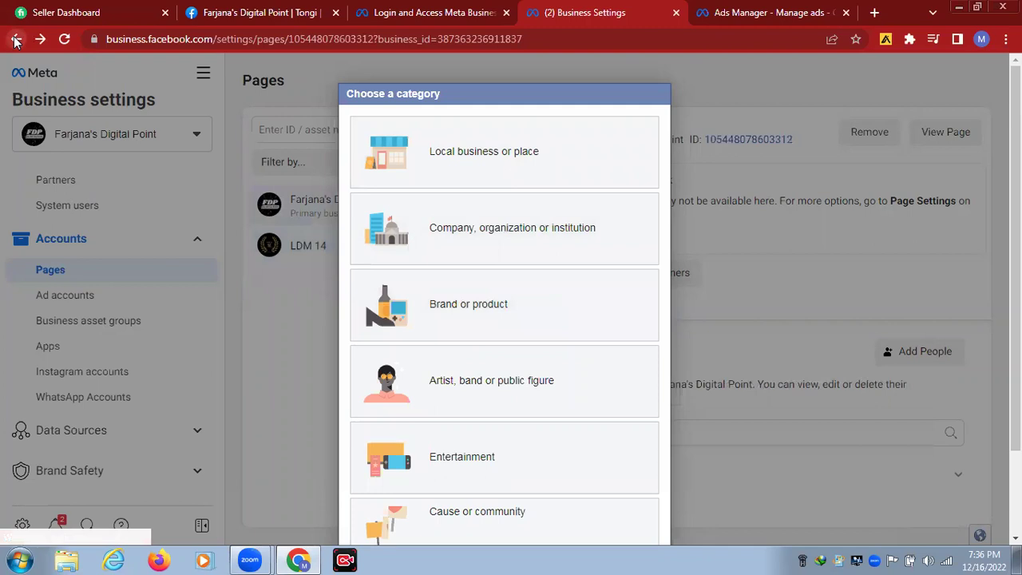
{"action": "scroll", "coordinate": [880, 303], "scroll_direction": "down", "scroll_amount": 1}
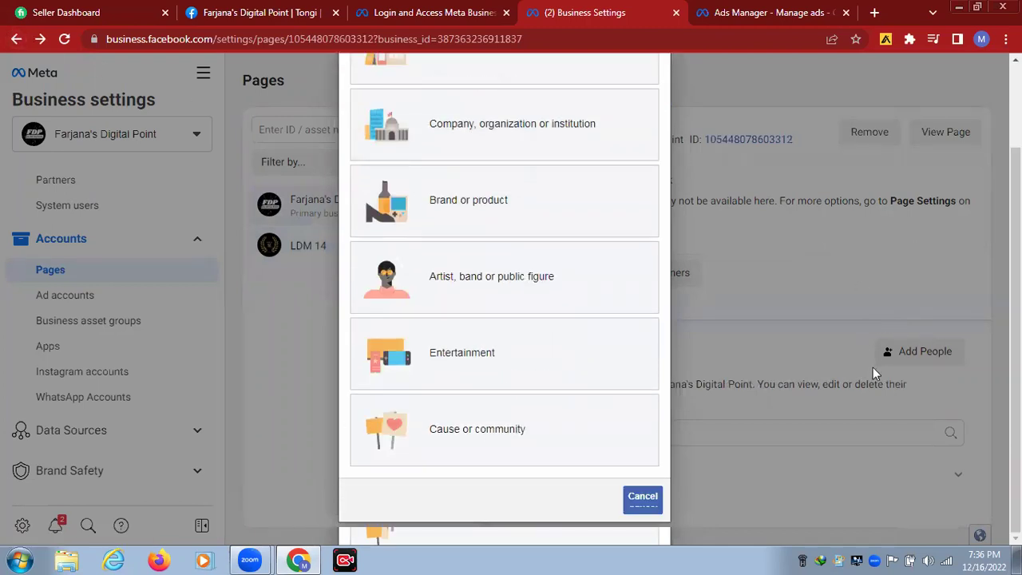
{"action": "left_click", "coordinate": [661, 495]}
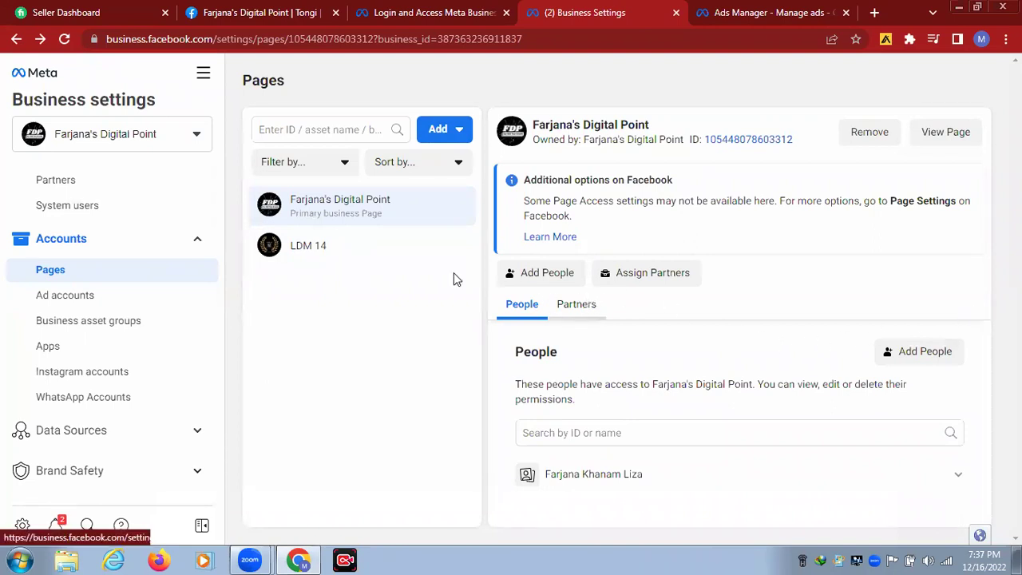
Open the Ad accounts settings and examine the choices for adding, requesting access to, or creating an ad account
{"action": "left_click", "coordinate": [113, 299]}
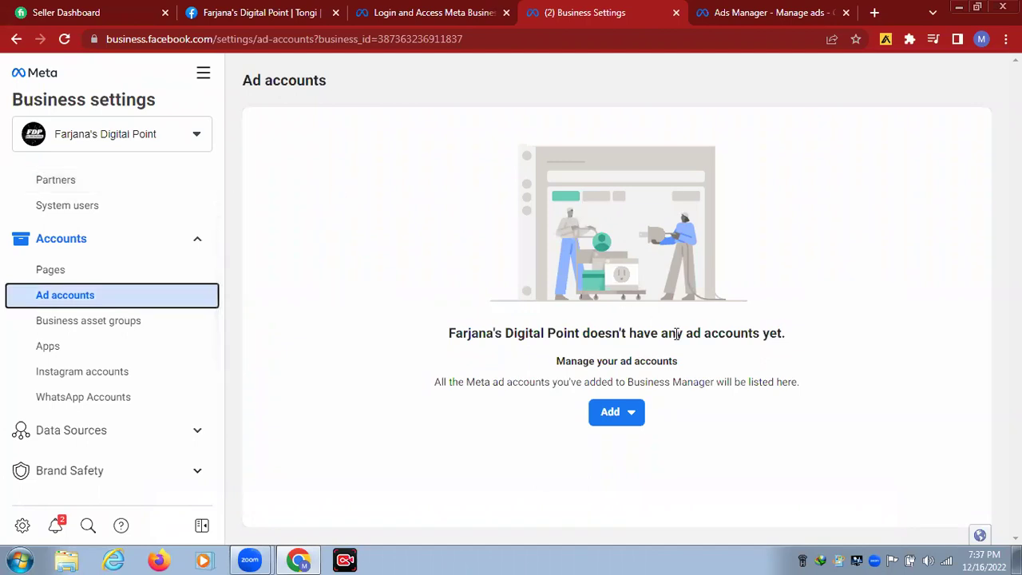
{"action": "left_click", "coordinate": [620, 411]}
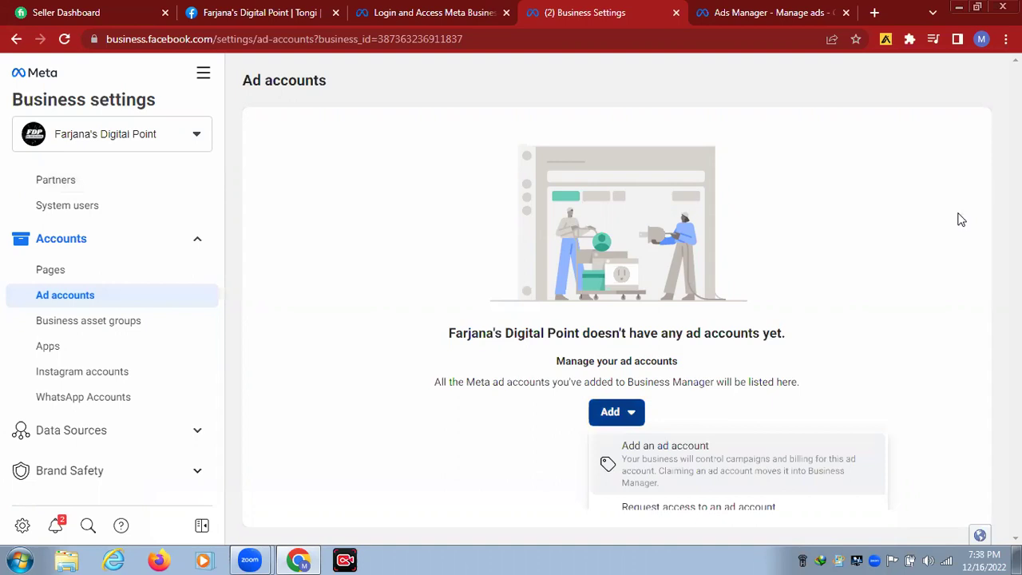
{"action": "scroll", "coordinate": [879, 490], "scroll_direction": "down", "scroll_amount": 1}
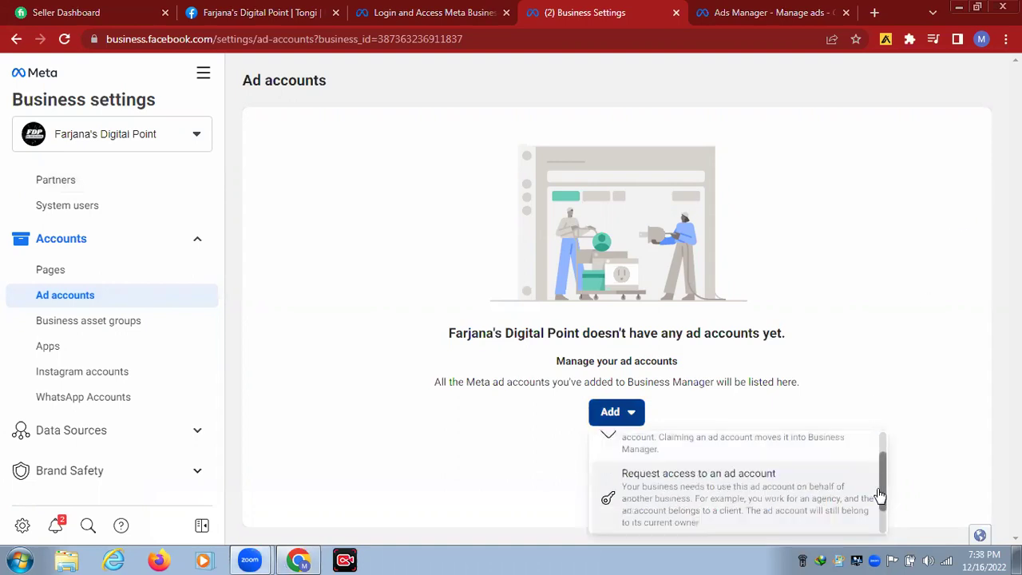
{"action": "scroll", "coordinate": [880, 466], "scroll_direction": "up", "scroll_amount": 1}
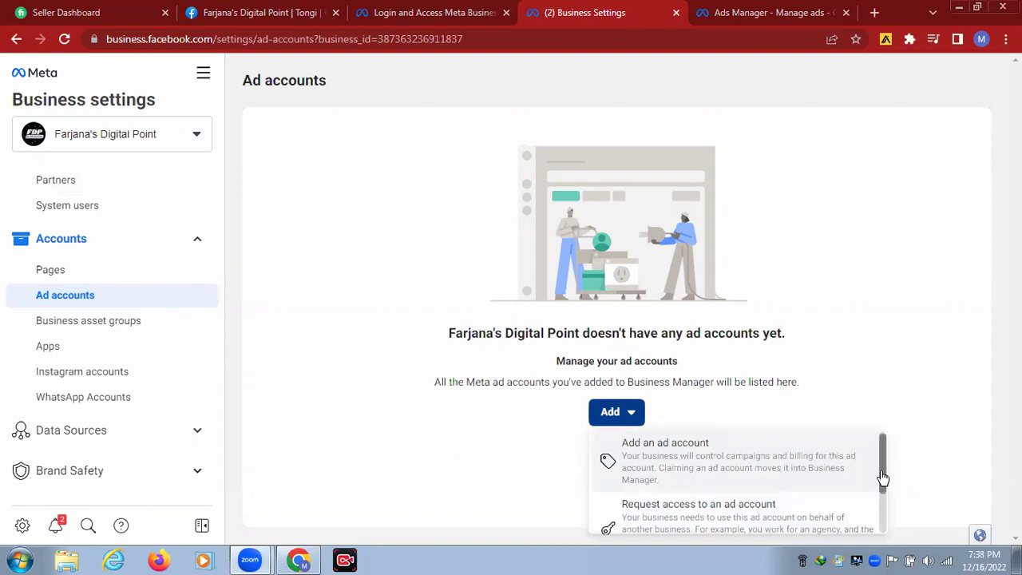
{"action": "scroll", "coordinate": [834, 521], "scroll_direction": "down", "scroll_amount": 1}
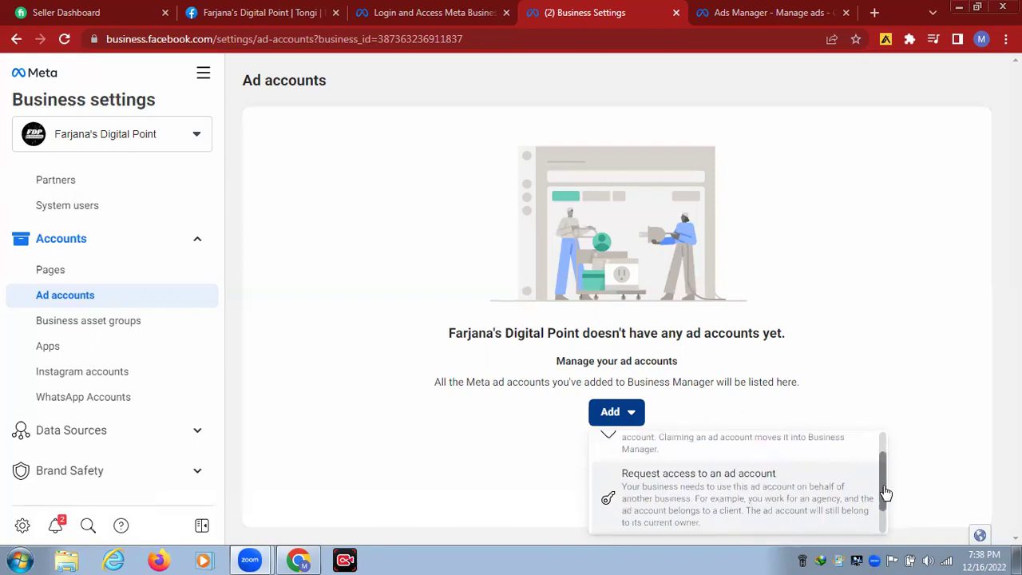
{"action": "scroll", "coordinate": [882, 495], "scroll_direction": "down", "scroll_amount": 1}
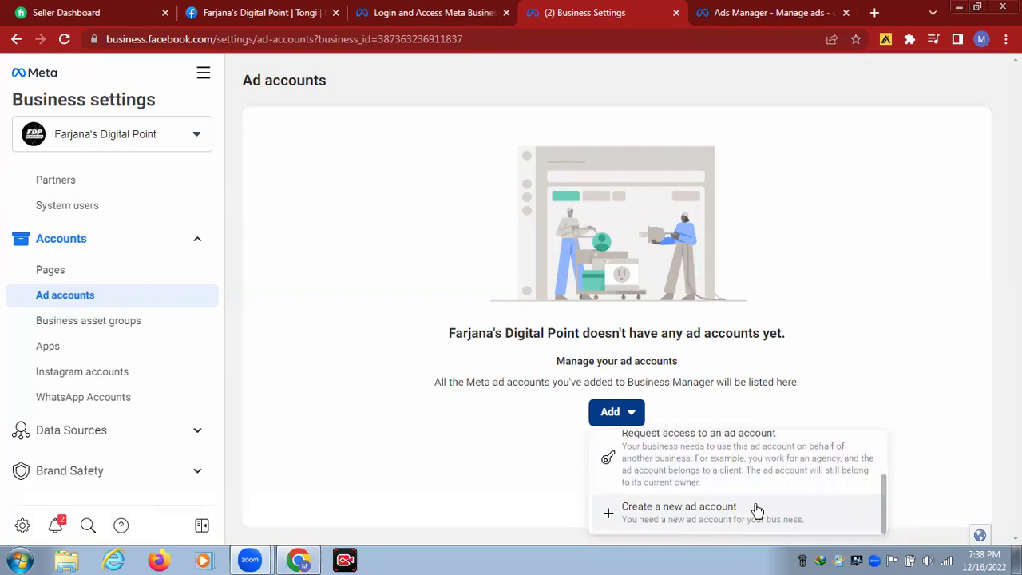
{"action": "scroll", "coordinate": [878, 487], "scroll_direction": "up", "scroll_amount": 1}
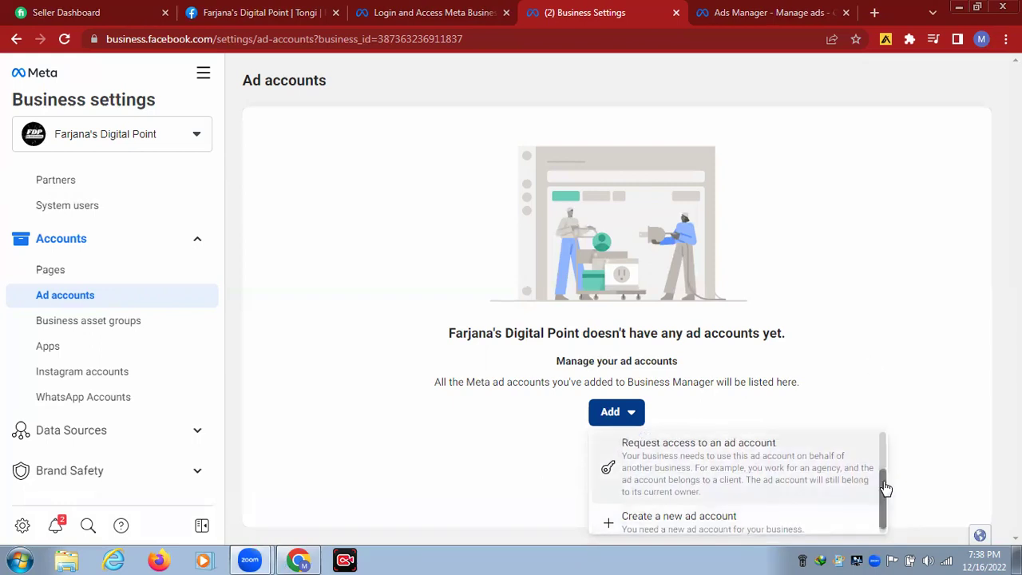
{"action": "left_click_drag", "start_coordinate": [884, 487], "coordinate": [887, 439]}
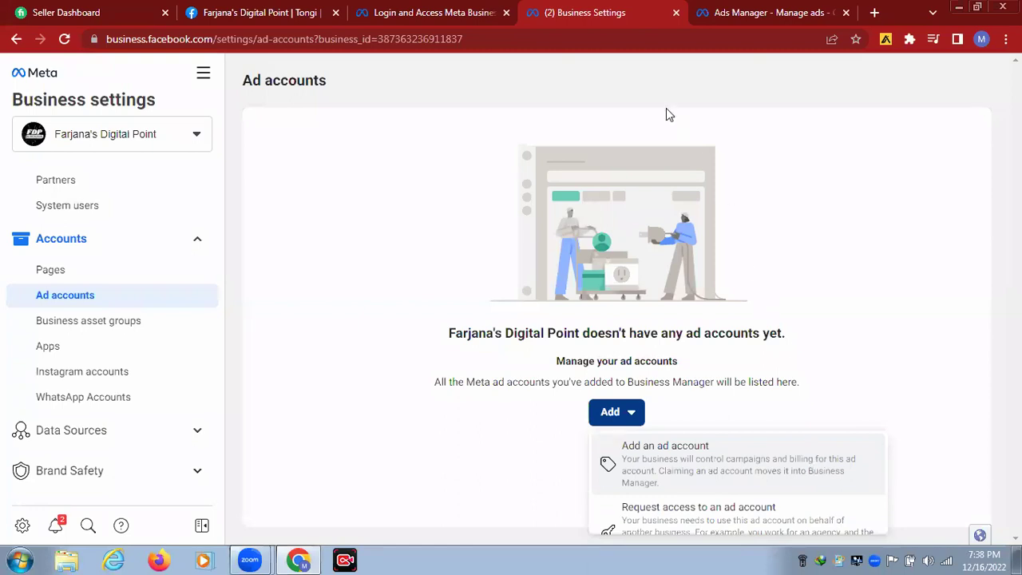
{"action": "scroll", "coordinate": [849, 511], "scroll_direction": "down", "scroll_amount": 1}
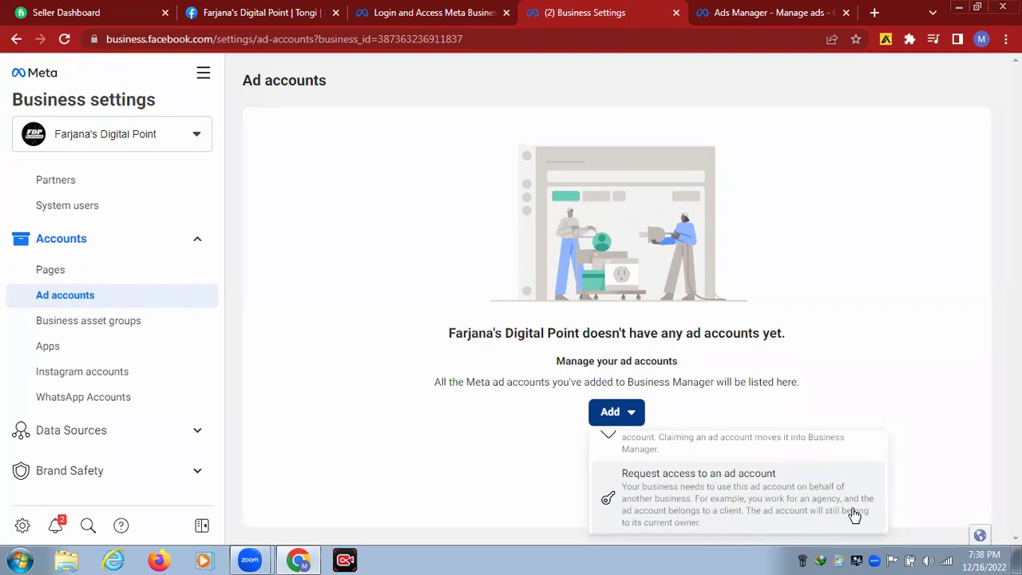
{"action": "scroll", "coordinate": [858, 515], "scroll_direction": "up", "scroll_amount": 1}
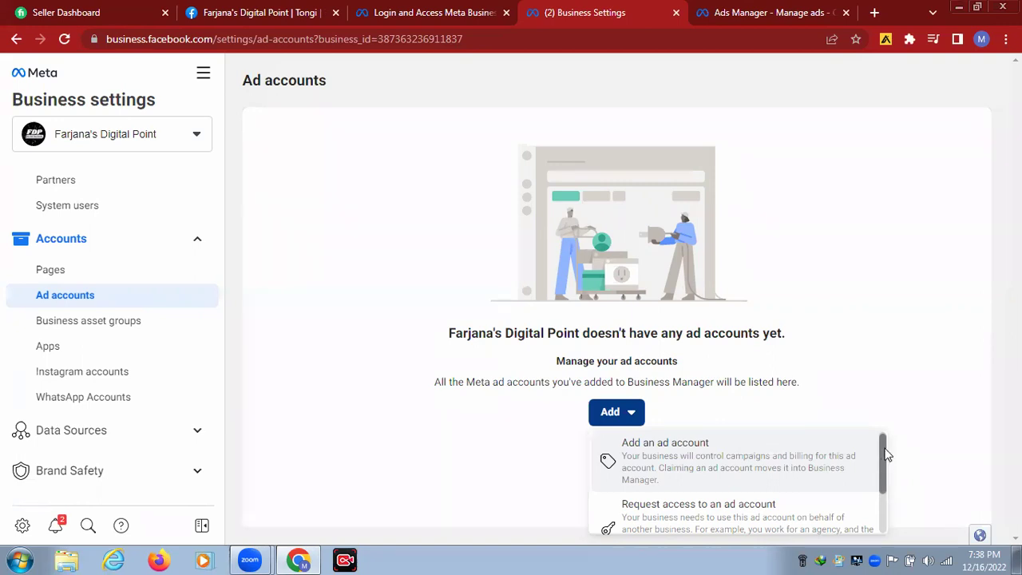
View the empty form for creating a new ad account, with its name, time zone and currency fields, and close it
{"action": "scroll", "coordinate": [882, 455], "scroll_direction": "down", "scroll_amount": 1}
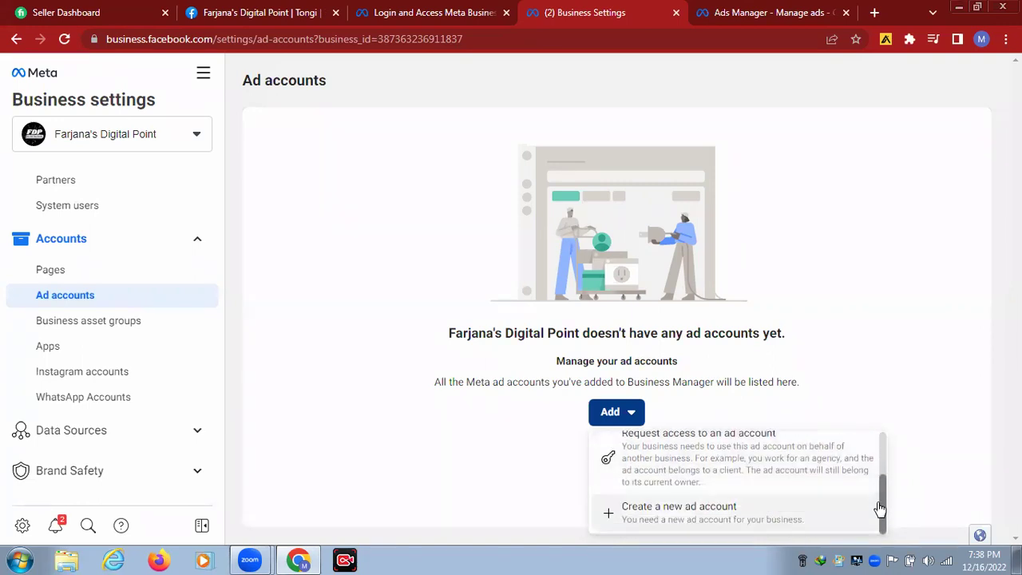
{"action": "scroll", "coordinate": [607, 527], "scroll_direction": "down", "scroll_amount": 1}
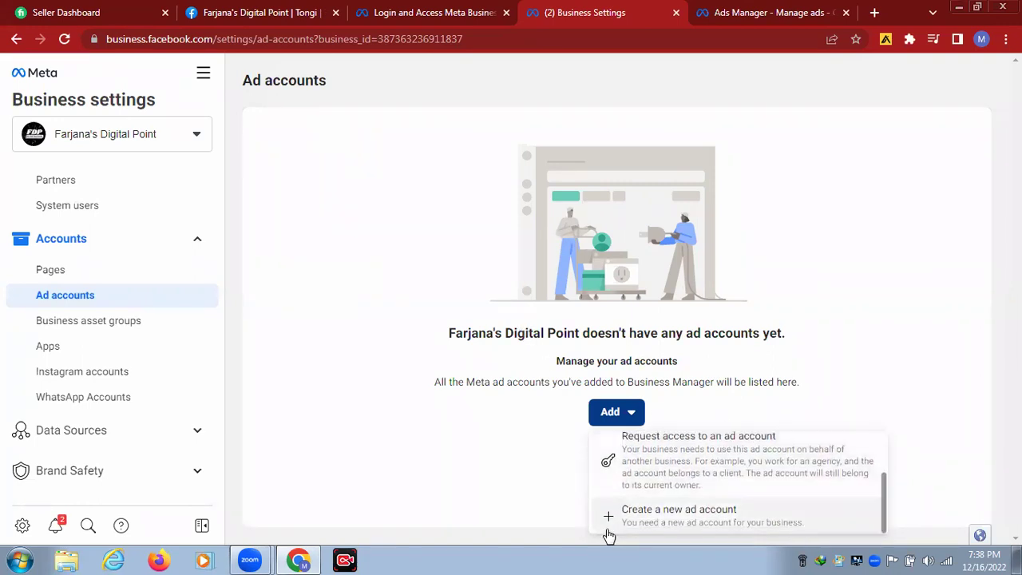
{"action": "left_click", "coordinate": [713, 523]}
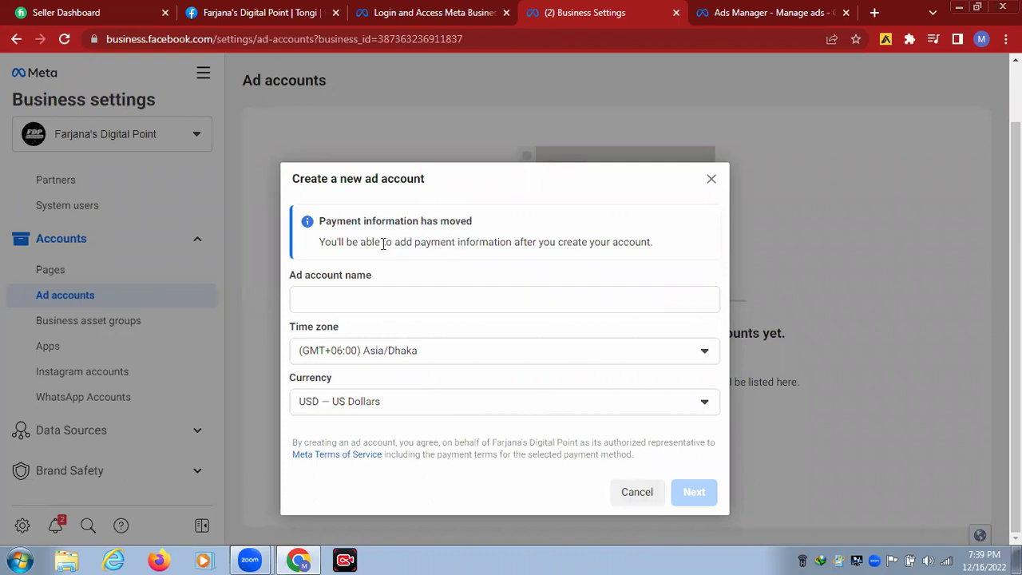
{"action": "left_click", "coordinate": [711, 179]}
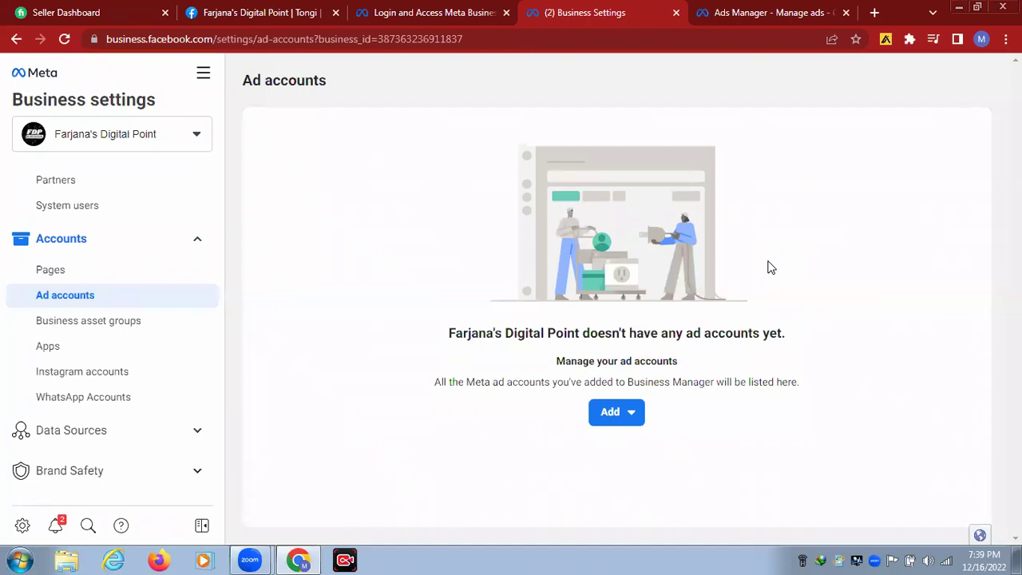
Open the form for adding an existing ad account, put the cursor in its Ad account ID field, and close the form
{"action": "left_click", "coordinate": [633, 412]}
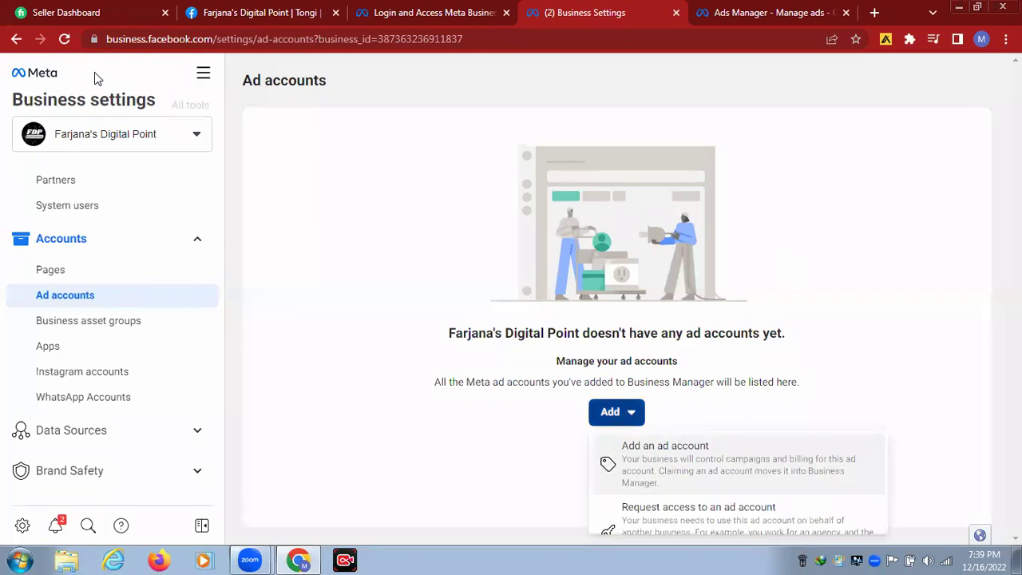
{"action": "left_click", "coordinate": [713, 465]}
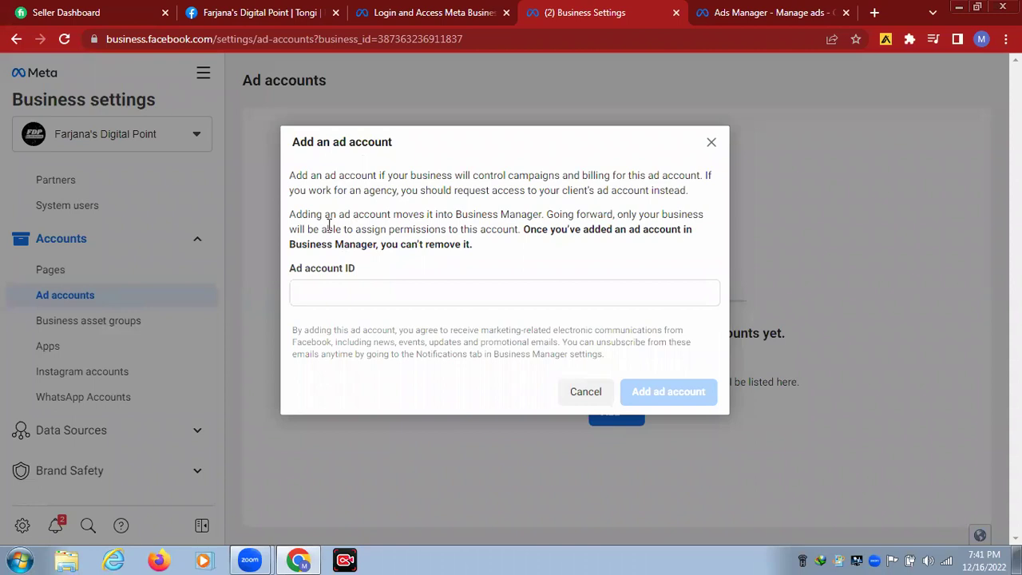
{"action": "left_click", "coordinate": [308, 289]}
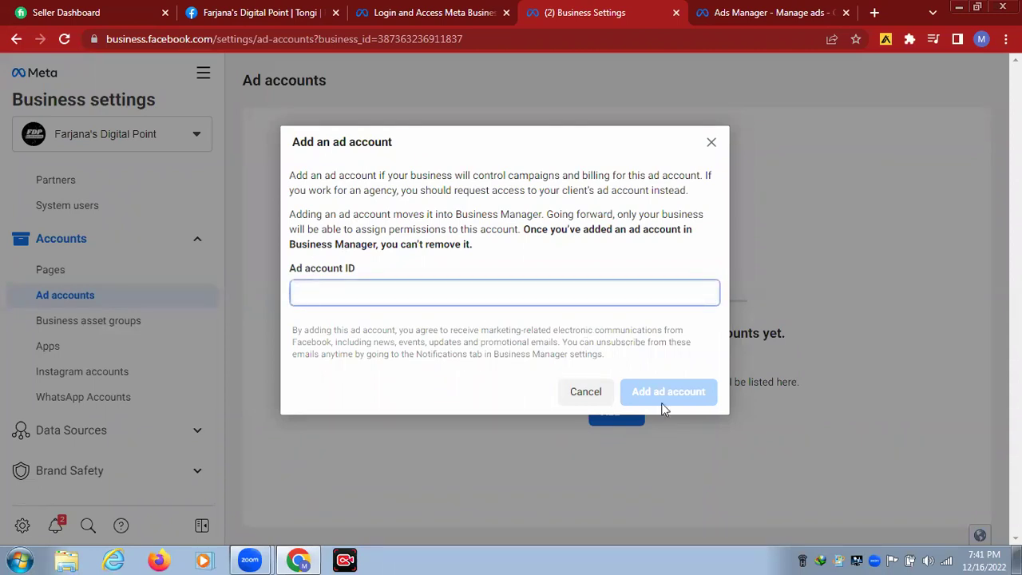
{"action": "left_click", "coordinate": [711, 142]}
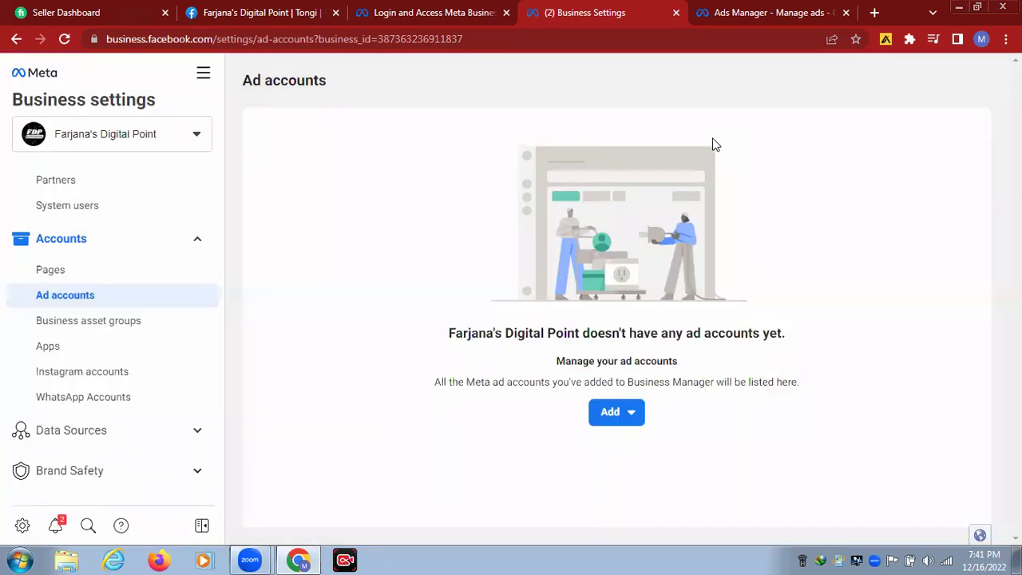
Go through the ad account adding choices again, view the new ad account creation form, and close it
{"action": "left_click", "coordinate": [630, 418]}
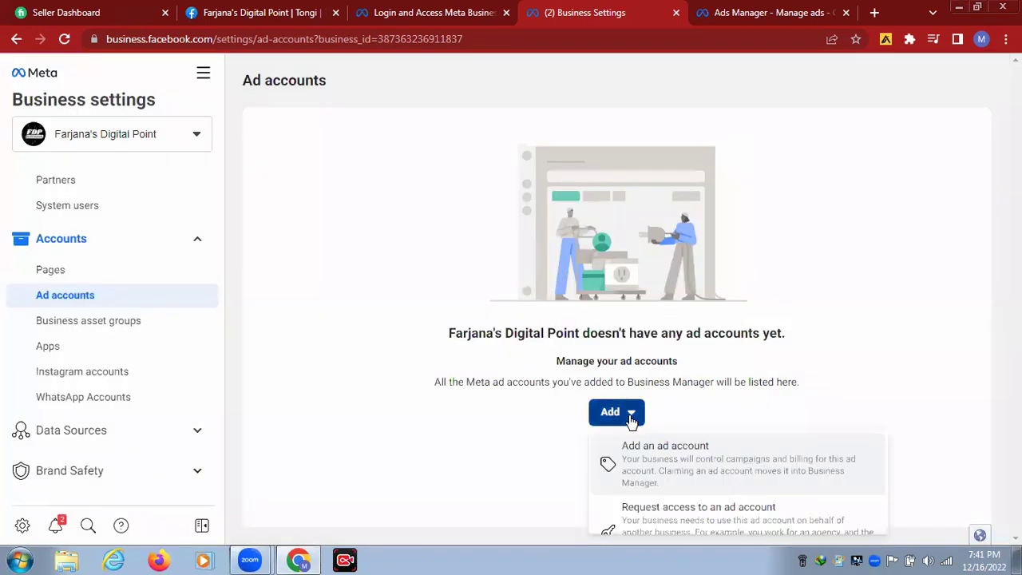
{"action": "scroll", "coordinate": [771, 490], "scroll_direction": "down", "scroll_amount": 1}
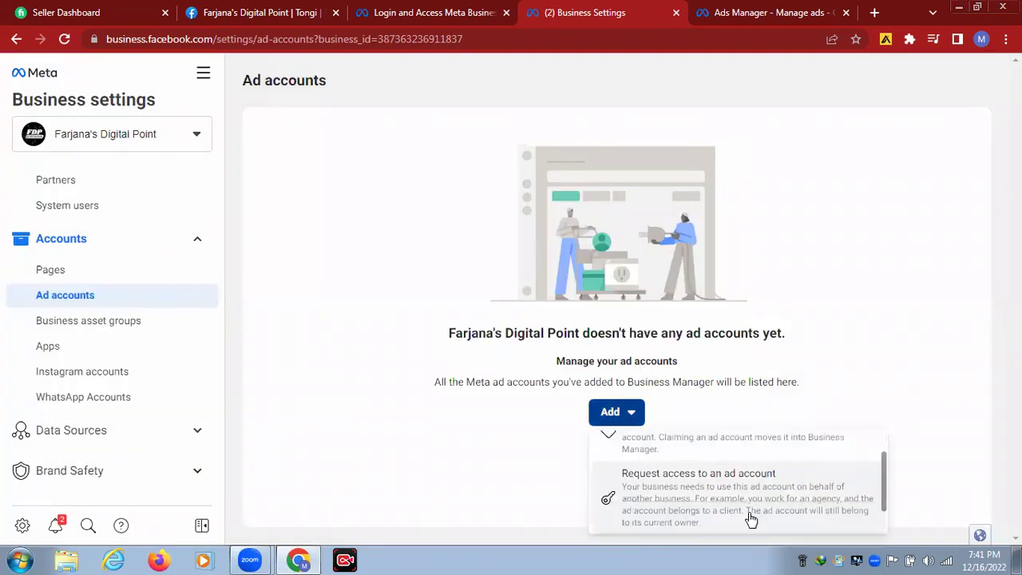
{"action": "scroll", "coordinate": [759, 486], "scroll_direction": "up", "scroll_amount": 1}
{"action": "scroll", "coordinate": [751, 459], "scroll_direction": "down", "scroll_amount": 2}
{"action": "scroll", "coordinate": [727, 449], "scroll_direction": "up", "scroll_amount": 1}
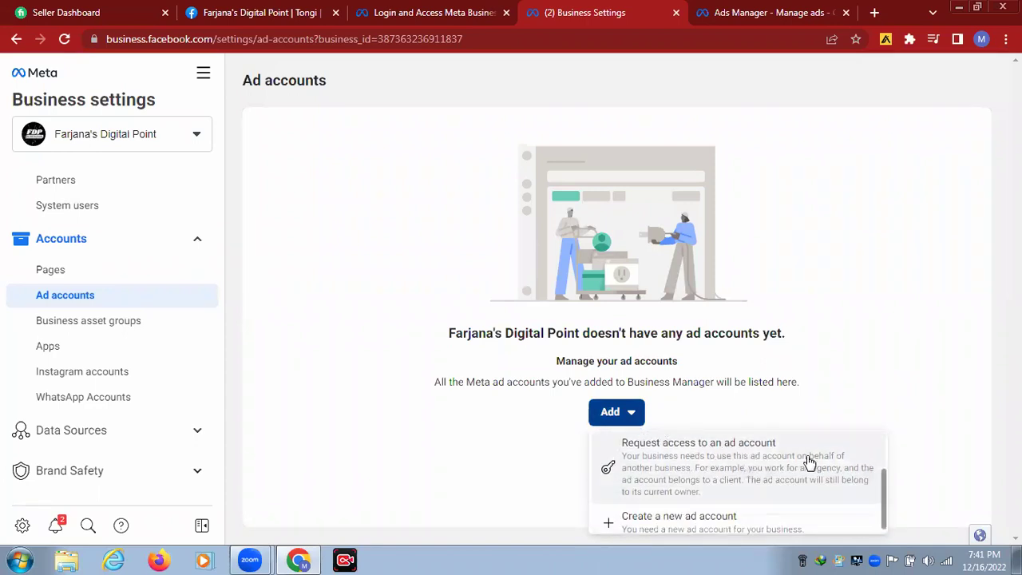
{"action": "scroll", "coordinate": [790, 479], "scroll_direction": "down", "scroll_amount": 1}
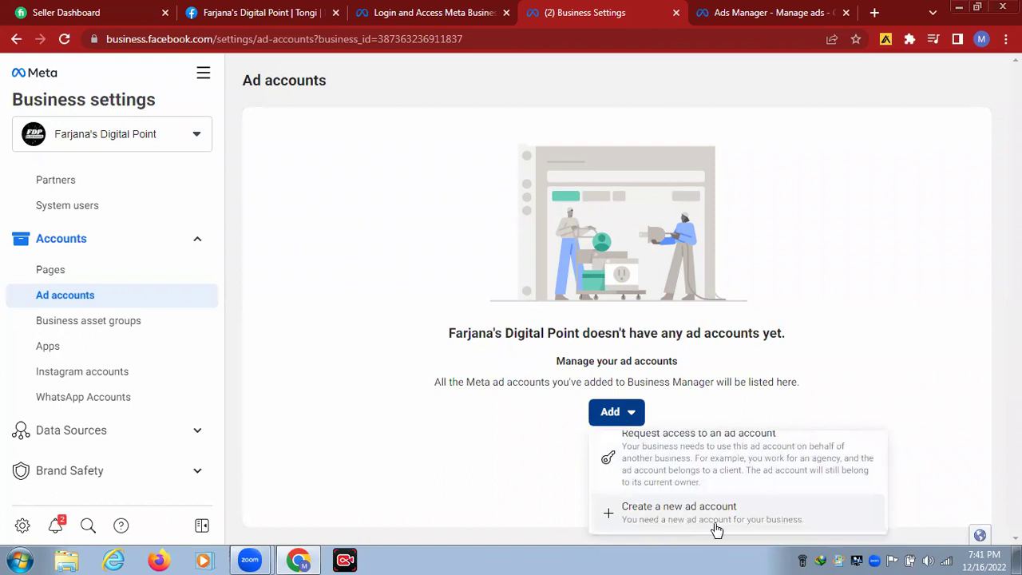
{"action": "left_click", "coordinate": [684, 517]}
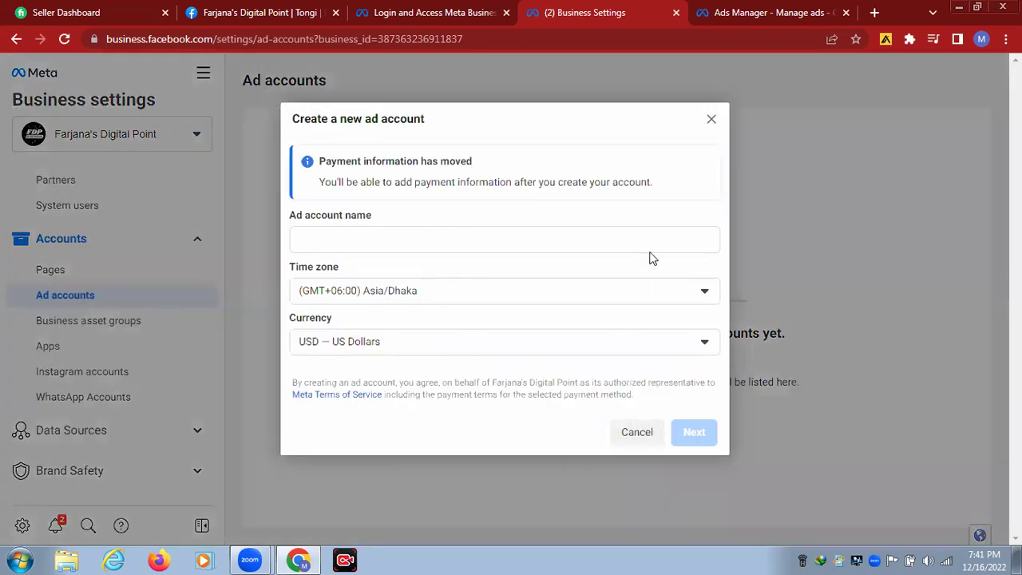
{"action": "left_click", "coordinate": [712, 122]}
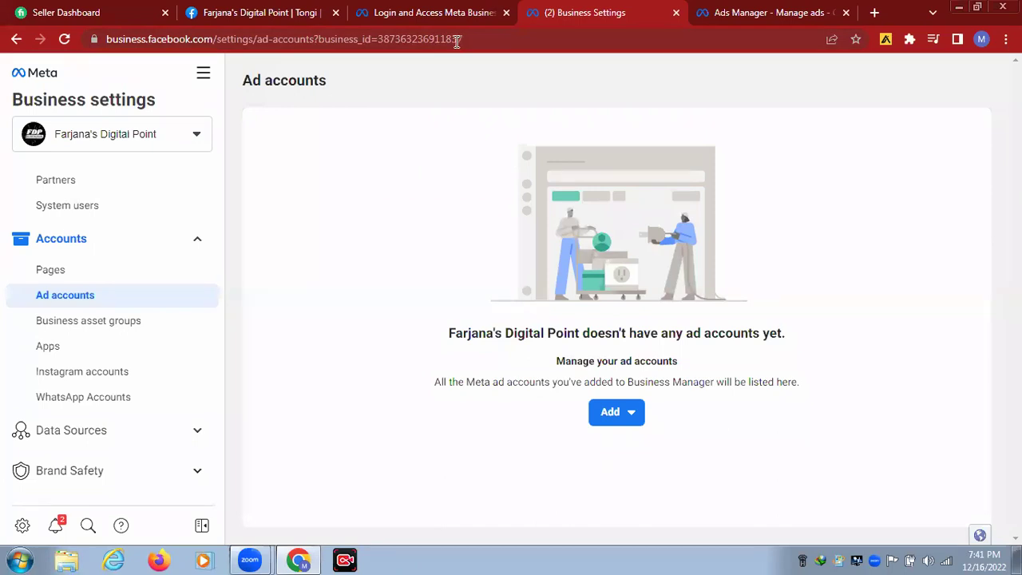
View the form for adding an existing ad account once more and close it
{"action": "left_click", "coordinate": [627, 425]}
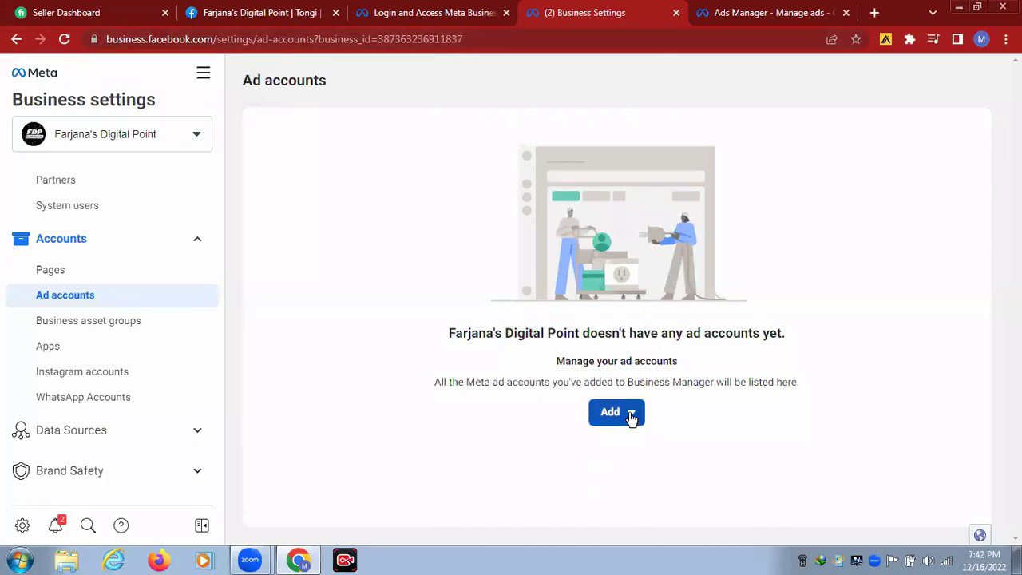
{"action": "left_click", "coordinate": [653, 451]}
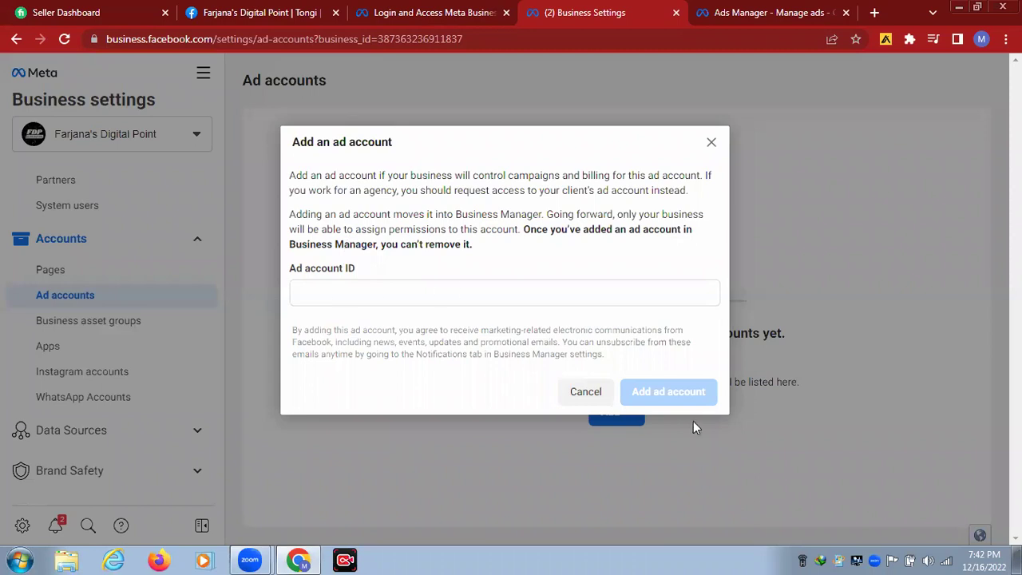
{"action": "left_click", "coordinate": [710, 144]}
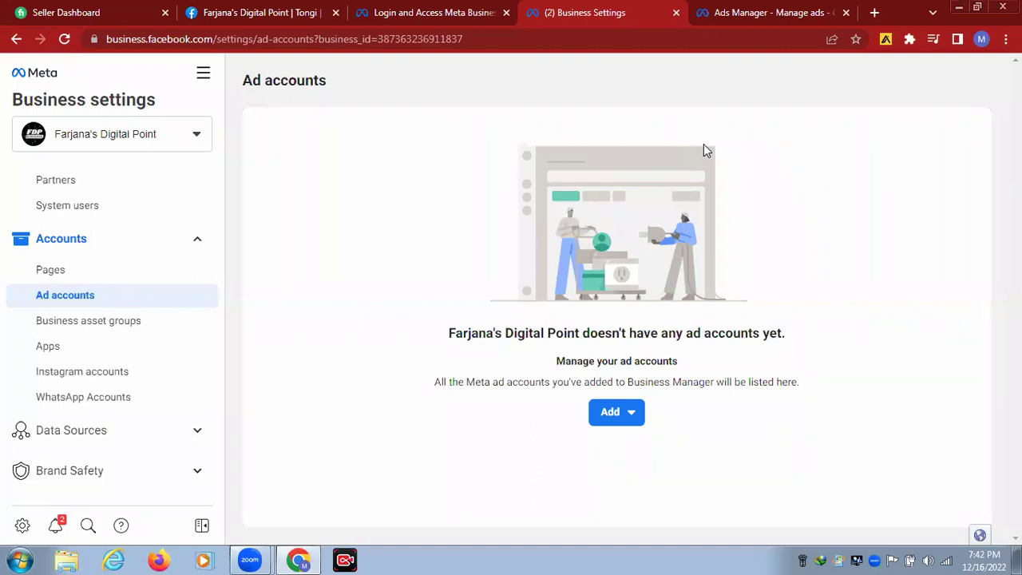
Open the form for requesting access to an ad account, read its instructions, and close it
{"action": "left_click", "coordinate": [630, 418]}
{"action": "scroll", "coordinate": [884, 484], "scroll_direction": "down", "scroll_amount": 2}
{"action": "scroll", "coordinate": [885, 484], "scroll_direction": "up", "scroll_amount": 1}
{"action": "scroll", "coordinate": [886, 484], "scroll_direction": "up", "scroll_amount": 1}
{"action": "scroll", "coordinate": [882, 484], "scroll_direction": "down", "scroll_amount": 2}
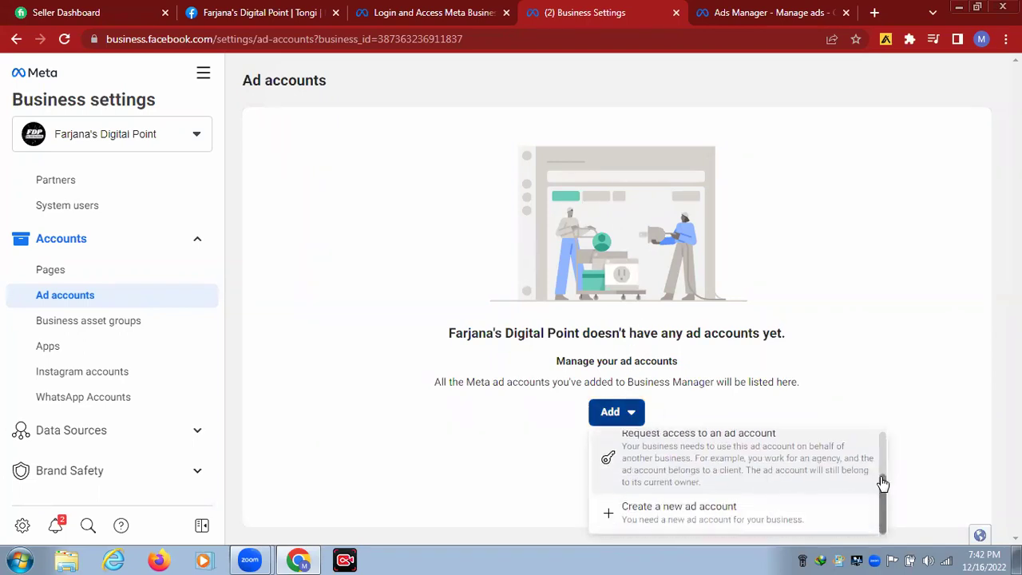
{"action": "left_click", "coordinate": [725, 455]}
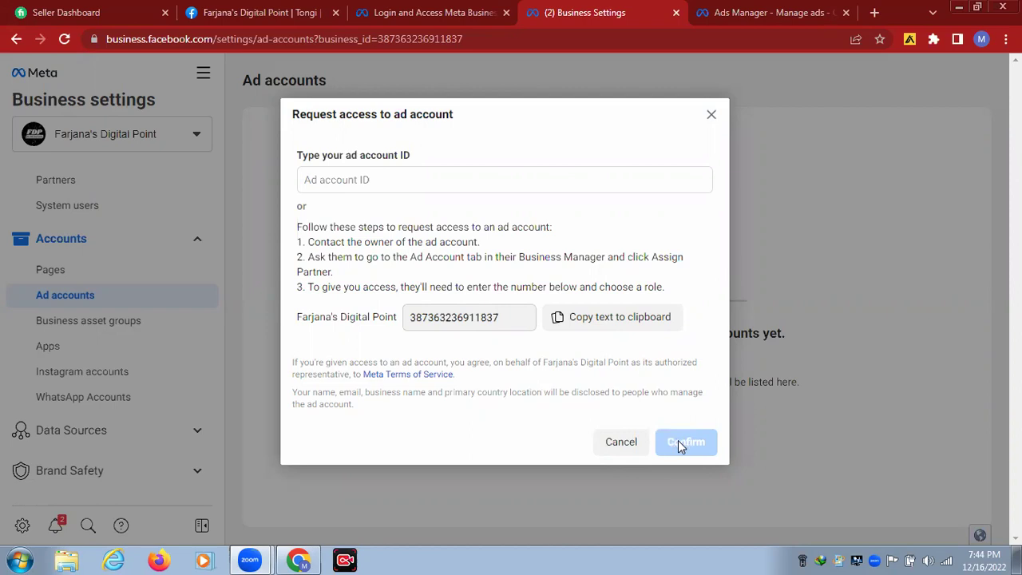
{"action": "left_click", "coordinate": [711, 115]}
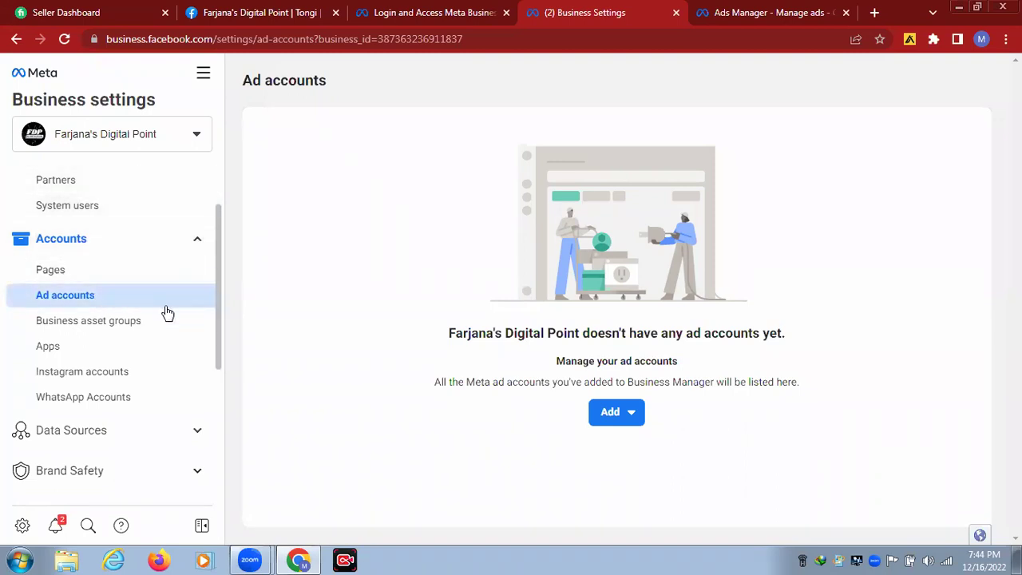
Compare the add and request choices for ad accounts, view the access request form again, and close it
{"action": "left_click", "coordinate": [637, 417]}
{"action": "scroll", "coordinate": [689, 517], "scroll_direction": "down", "scroll_amount": 1}
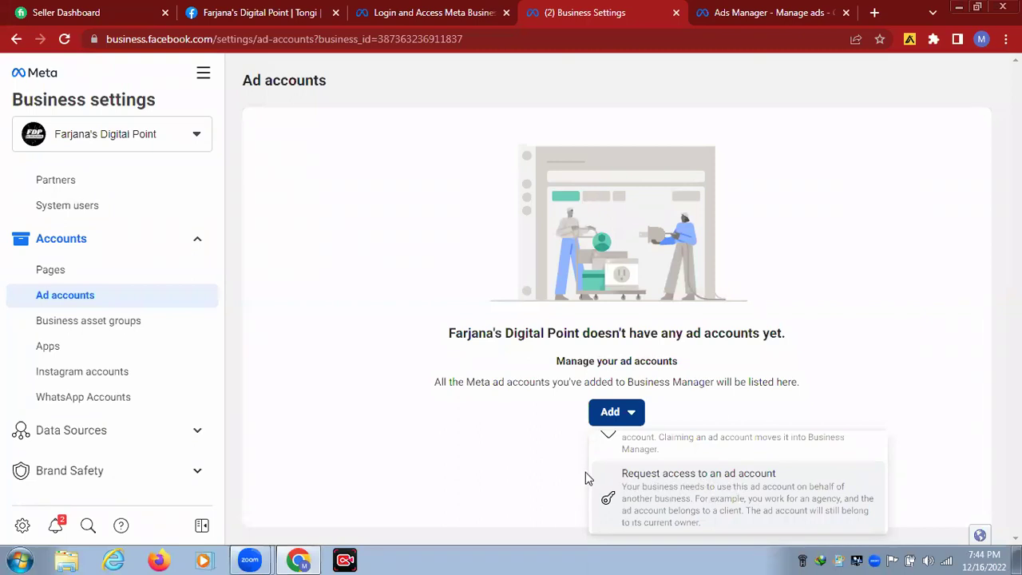
{"action": "scroll", "coordinate": [646, 471], "scroll_direction": "up", "scroll_amount": 1}
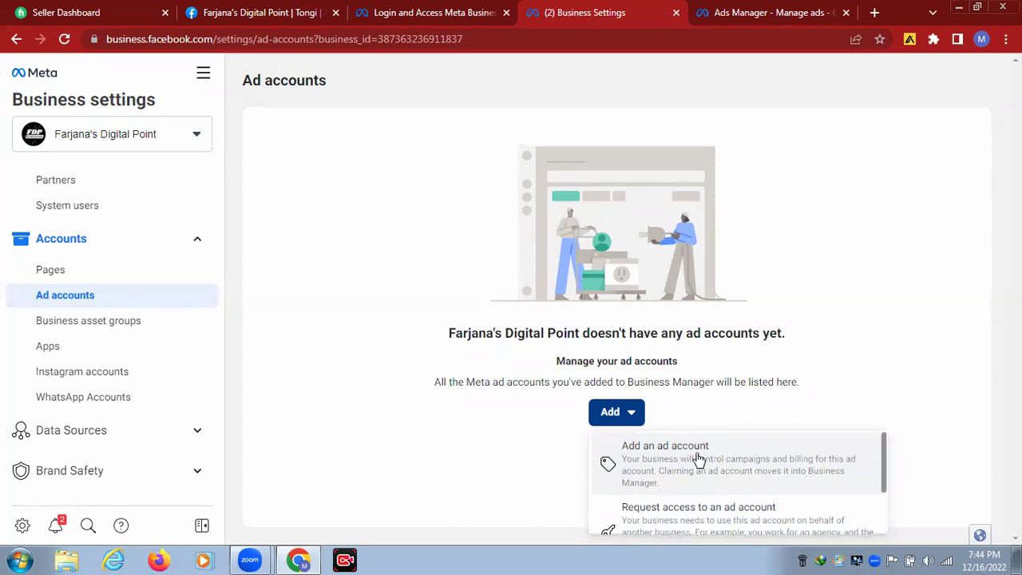
{"action": "scroll", "coordinate": [841, 521], "scroll_direction": "down", "scroll_amount": 1}
{"action": "left_click", "coordinate": [885, 515]}
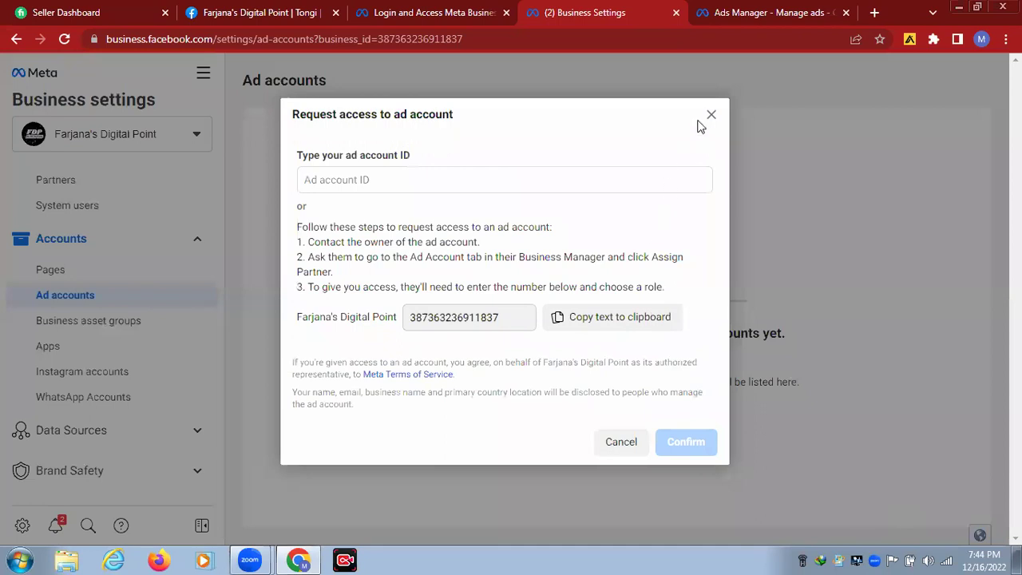
{"action": "left_click", "coordinate": [711, 116]}
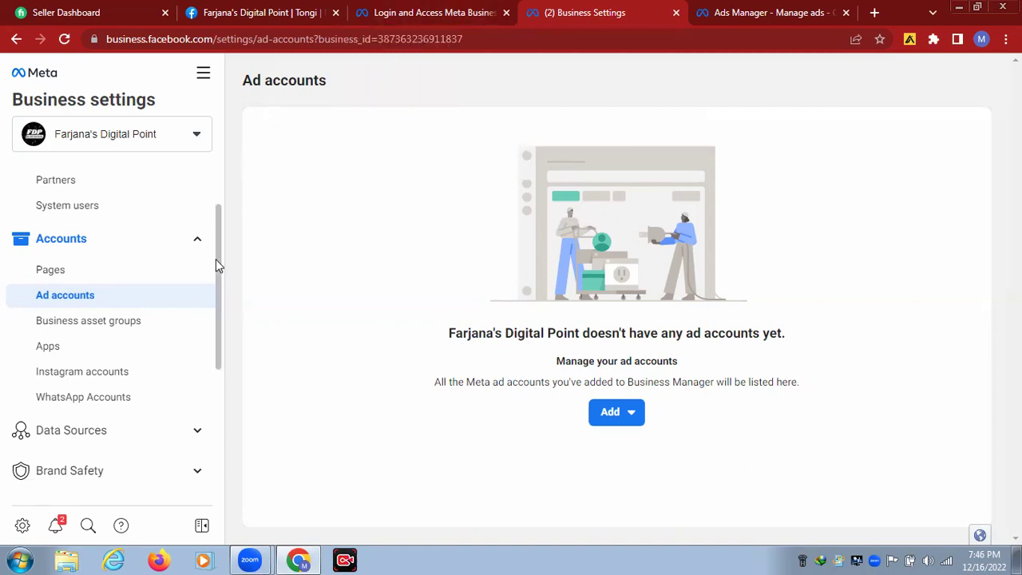
{"action": "scroll", "coordinate": [216, 260], "scroll_direction": "down", "scroll_amount": 2}
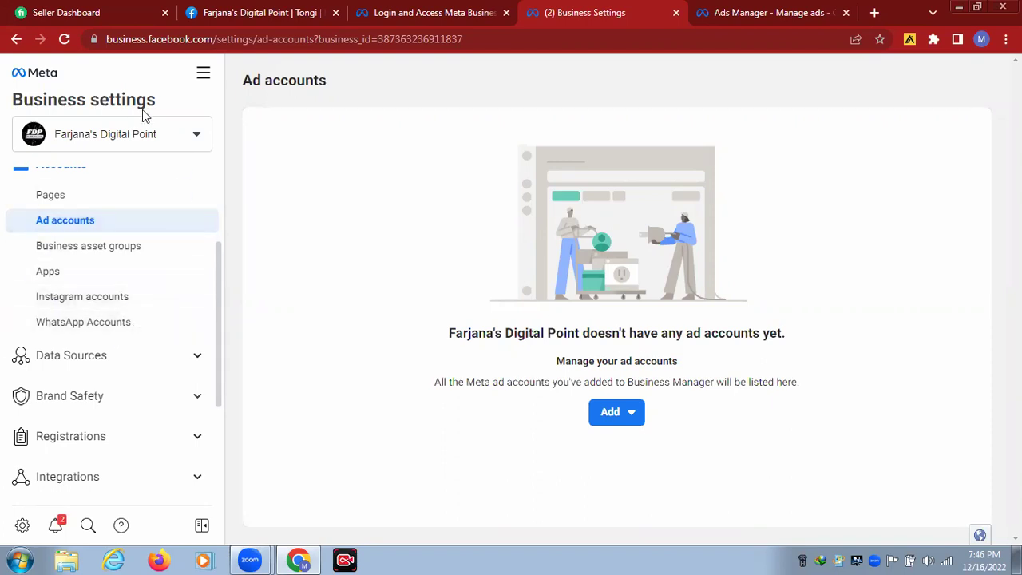
View the business's Instagram accounts and WhatsApp accounts settings
{"action": "left_click", "coordinate": [126, 301]}
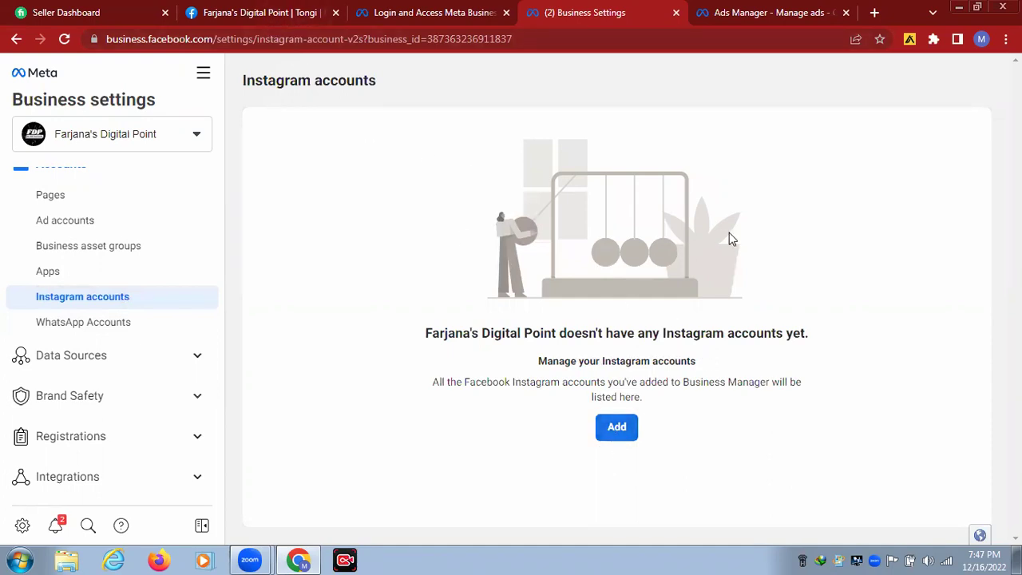
{"action": "left_click", "coordinate": [114, 324]}
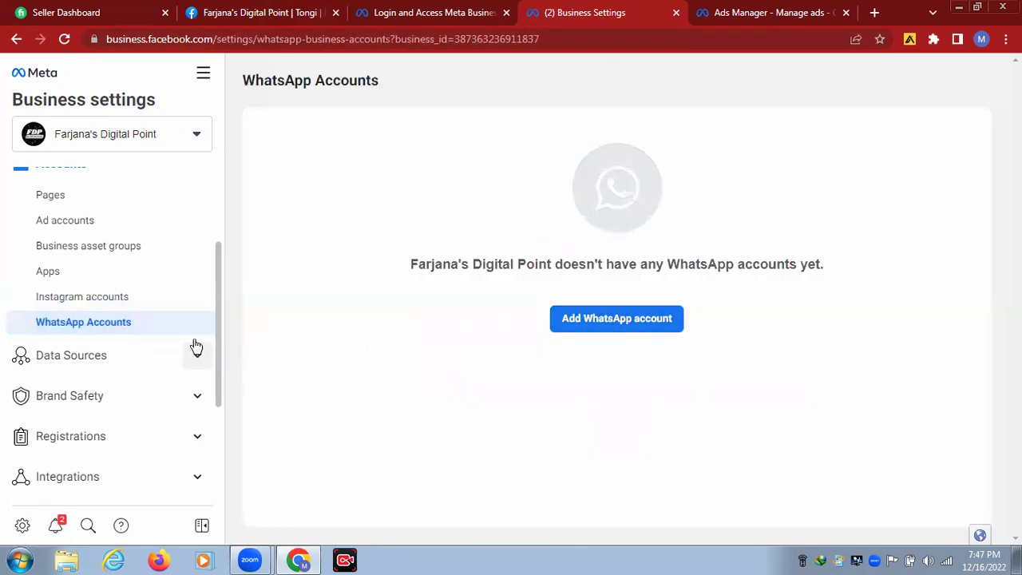
View the payment methods settings, go through adding a debit or credit card up to the card details form, and close it
{"action": "scroll", "coordinate": [215, 308], "scroll_direction": "down", "scroll_amount": 1}
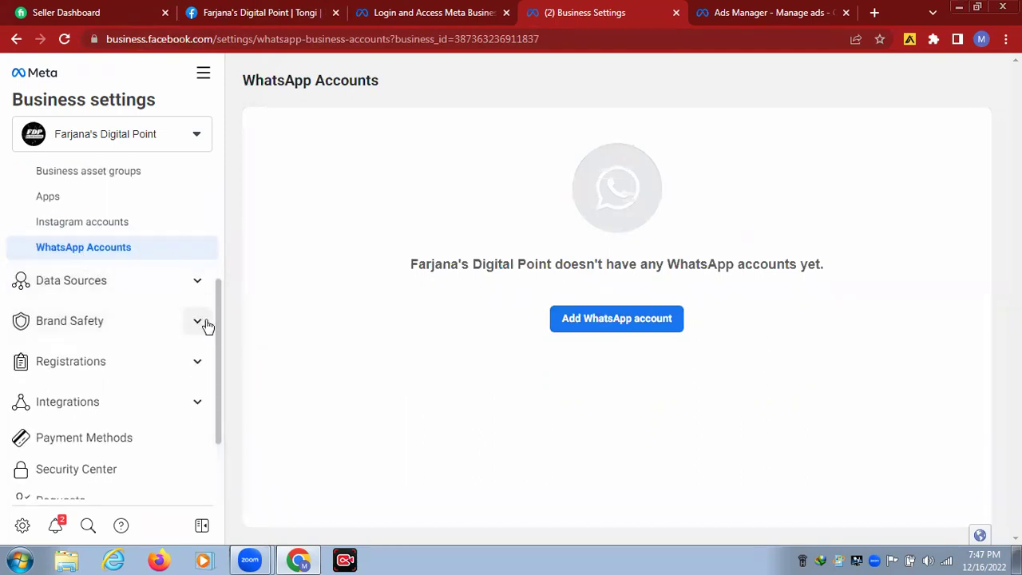
{"action": "scroll", "coordinate": [219, 364], "scroll_direction": "down", "scroll_amount": 2}
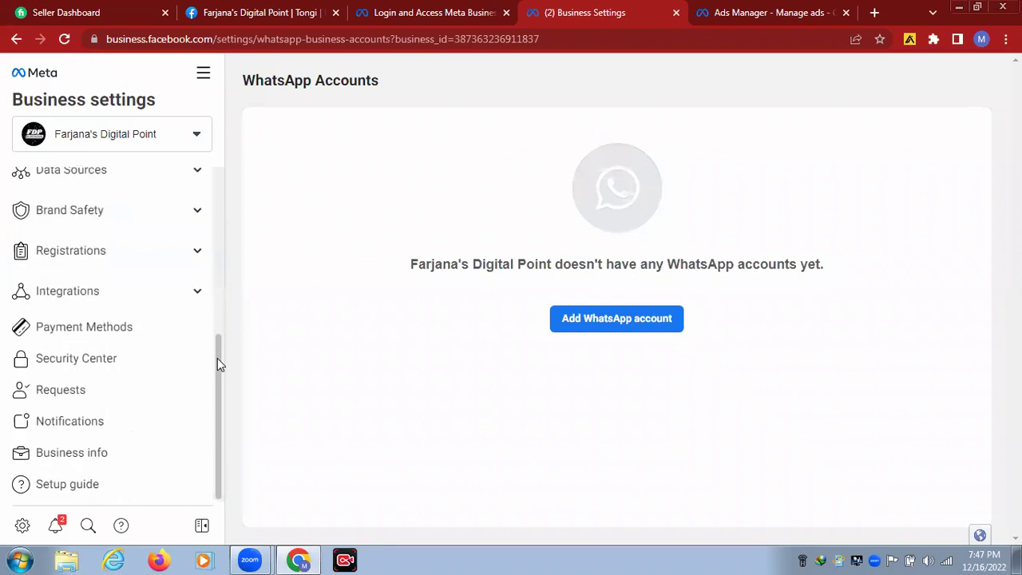
{"action": "left_click", "coordinate": [118, 328]}
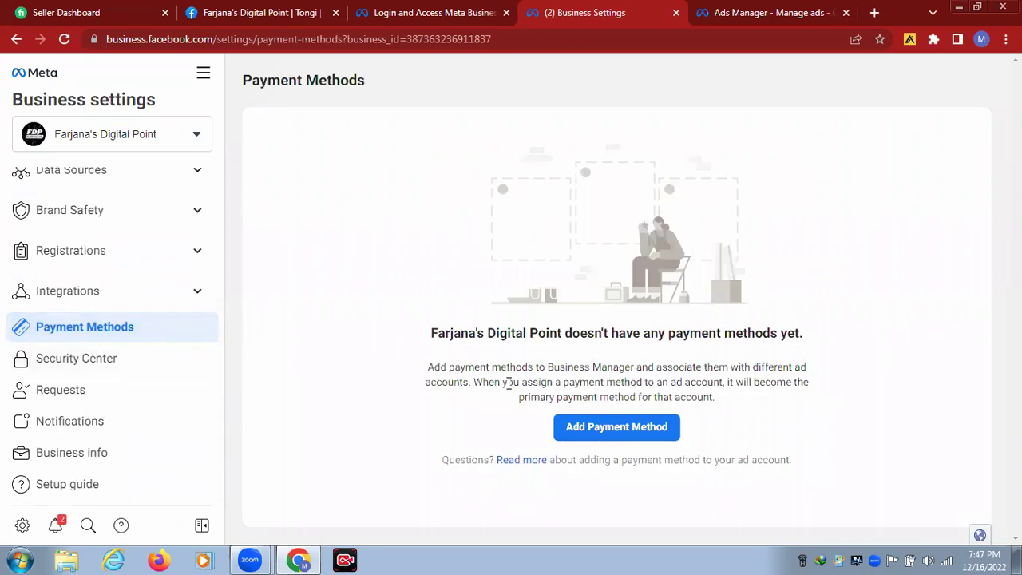
{"action": "left_click", "coordinate": [597, 428]}
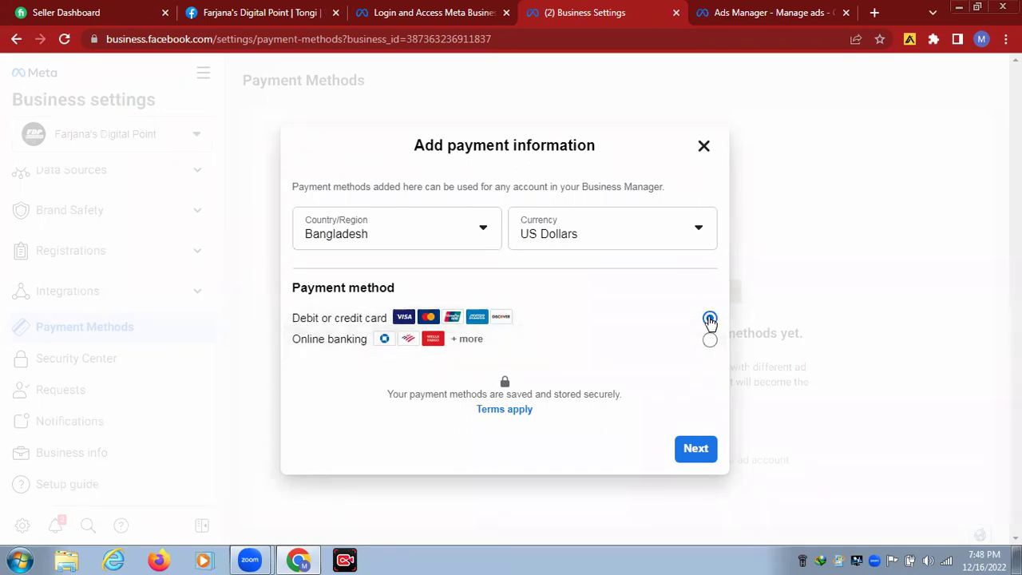
{"action": "left_click", "coordinate": [695, 450]}
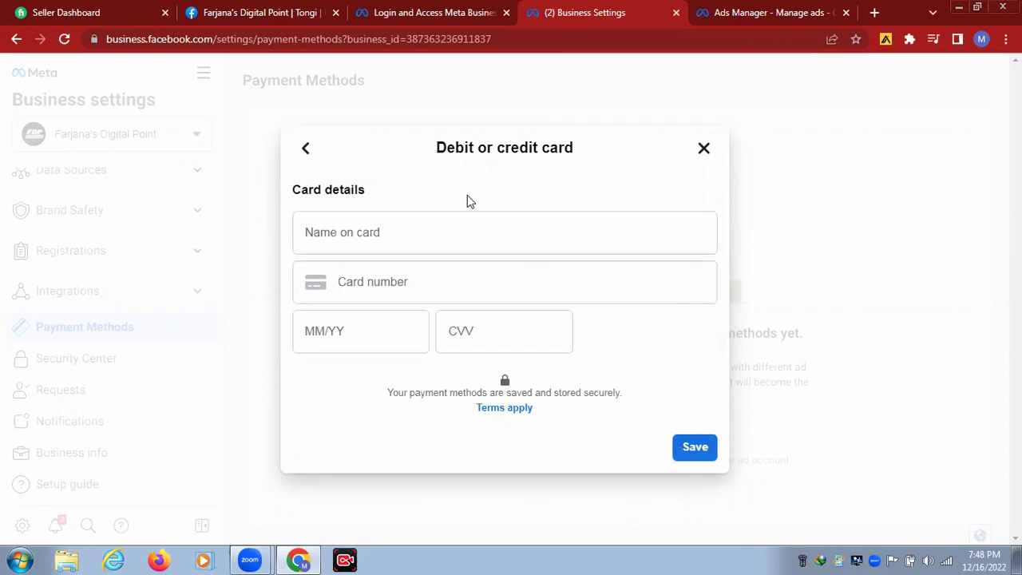
{"action": "left_click", "coordinate": [705, 149]}
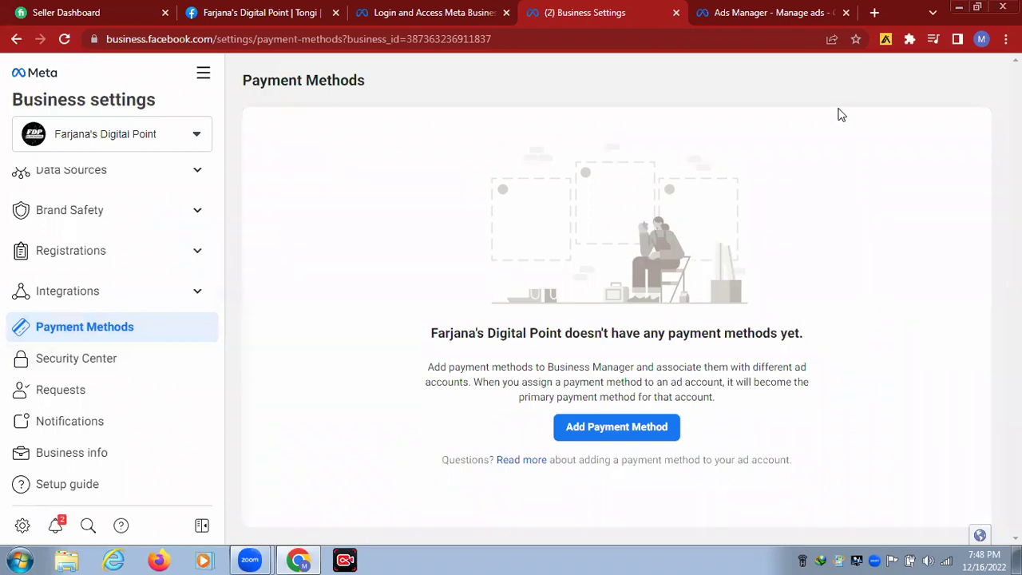
Look over the campaign overview in Ads Manager and the posts on the business's Facebook Page
{"action": "left_click", "coordinate": [764, 14]}
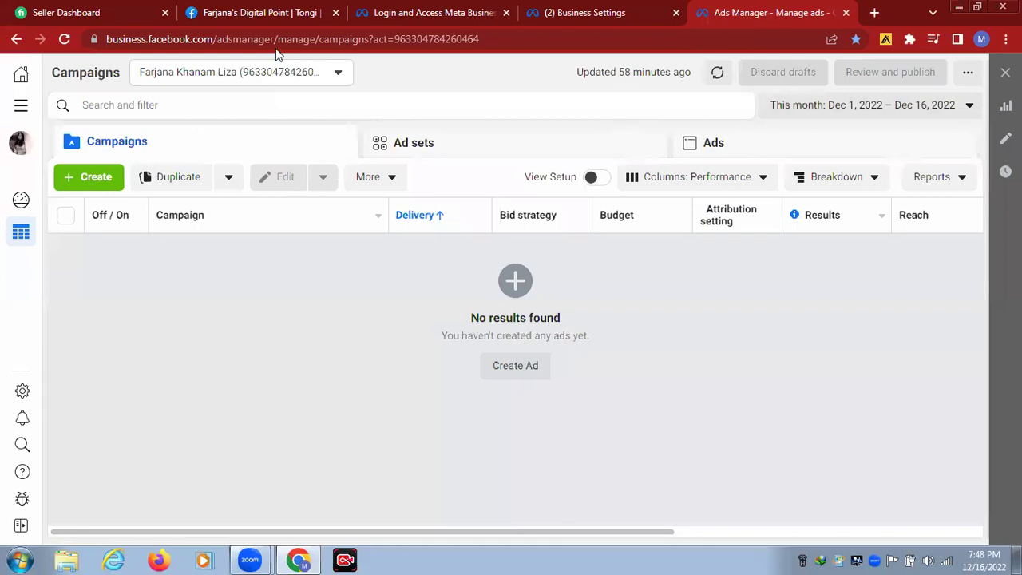
{"action": "left_click", "coordinate": [287, 13]}
{"action": "scroll", "coordinate": [878, 320], "scroll_direction": "down", "scroll_amount": 2}
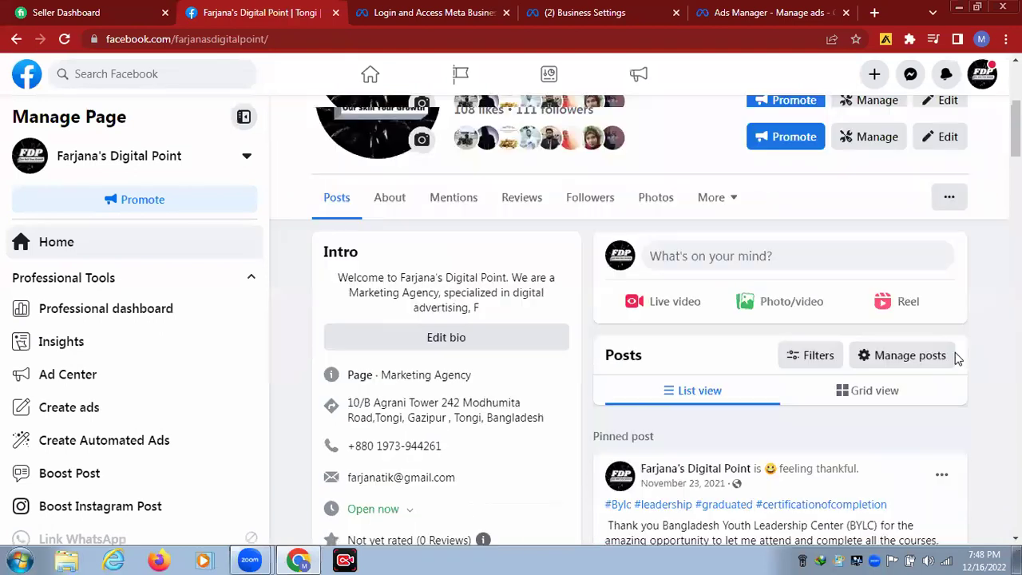
{"action": "scroll", "coordinate": [958, 359], "scroll_direction": "down", "scroll_amount": 7}
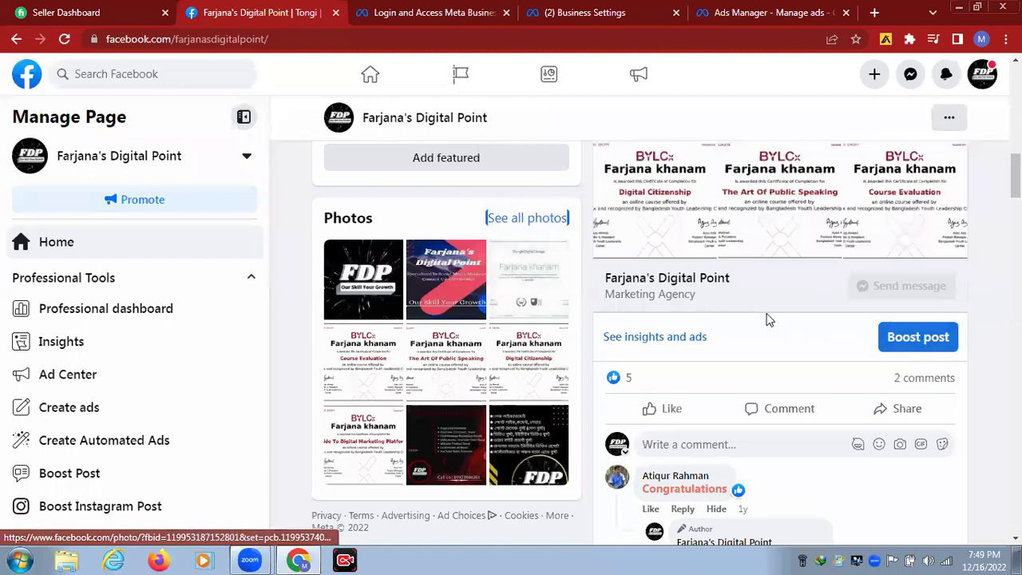
Return to Ads Manager and highlight the business.facebook.com/adsmanager/manage/ part of its web address
{"action": "left_click", "coordinate": [765, 13]}
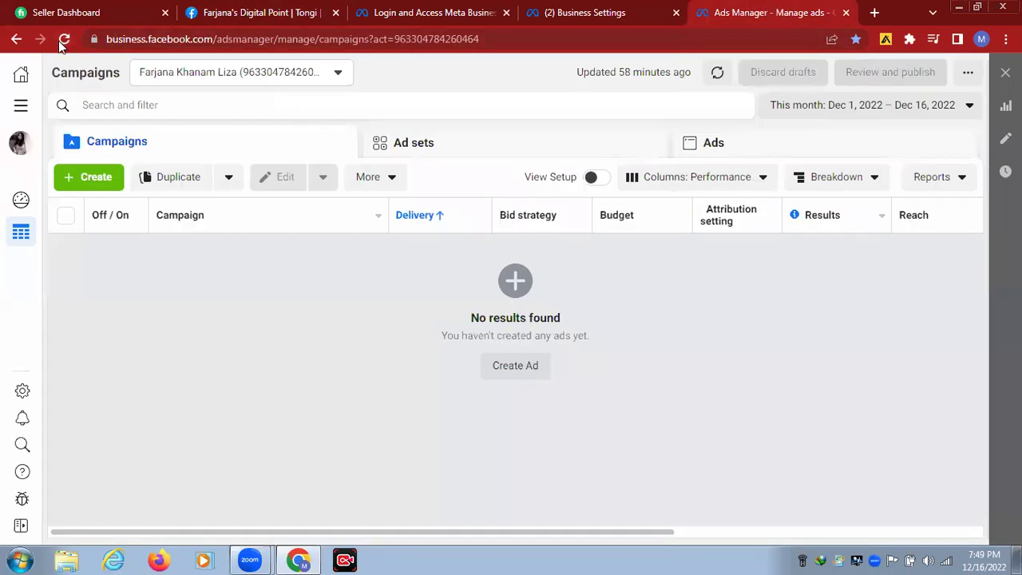
{"action": "left_click", "coordinate": [110, 39]}
{"action": "left_click", "coordinate": [109, 38]}
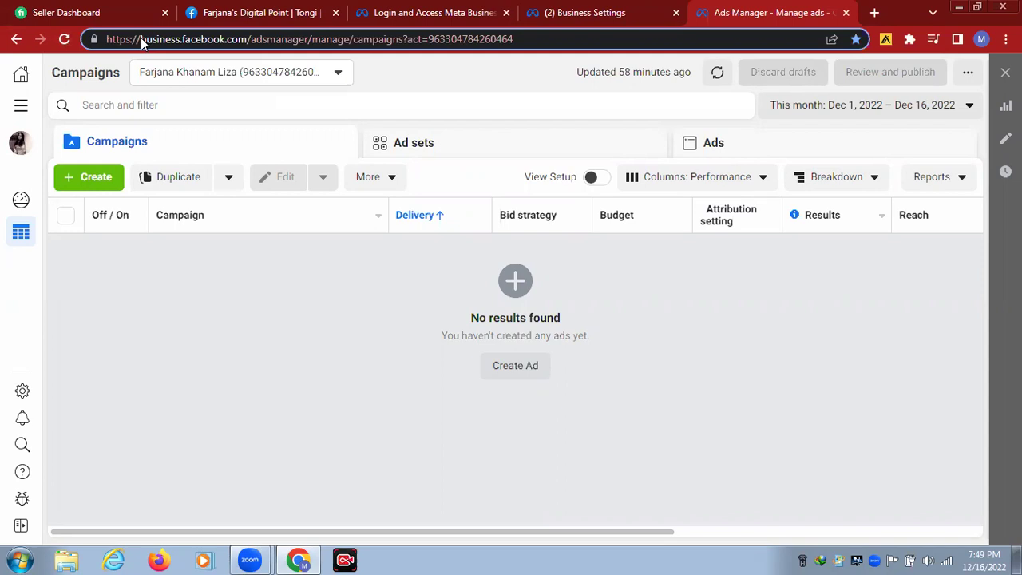
{"action": "left_click_drag", "start_coordinate": [142, 39], "coordinate": [354, 38]}
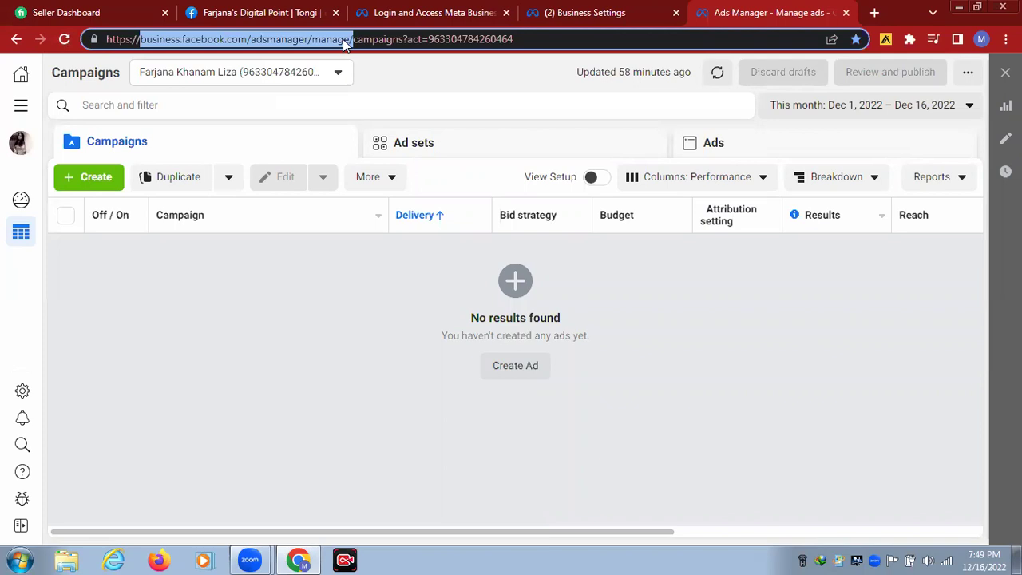
{"action": "left_click", "coordinate": [611, 54]}
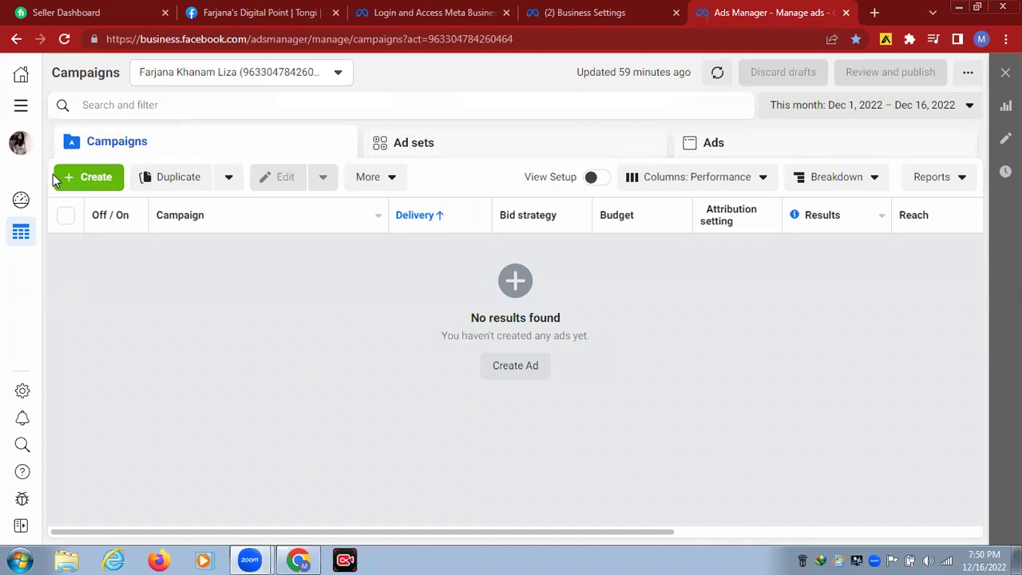
Review the available campaign objectives and create a new campaign with the Awareness objective
{"action": "left_click", "coordinate": [92, 178]}
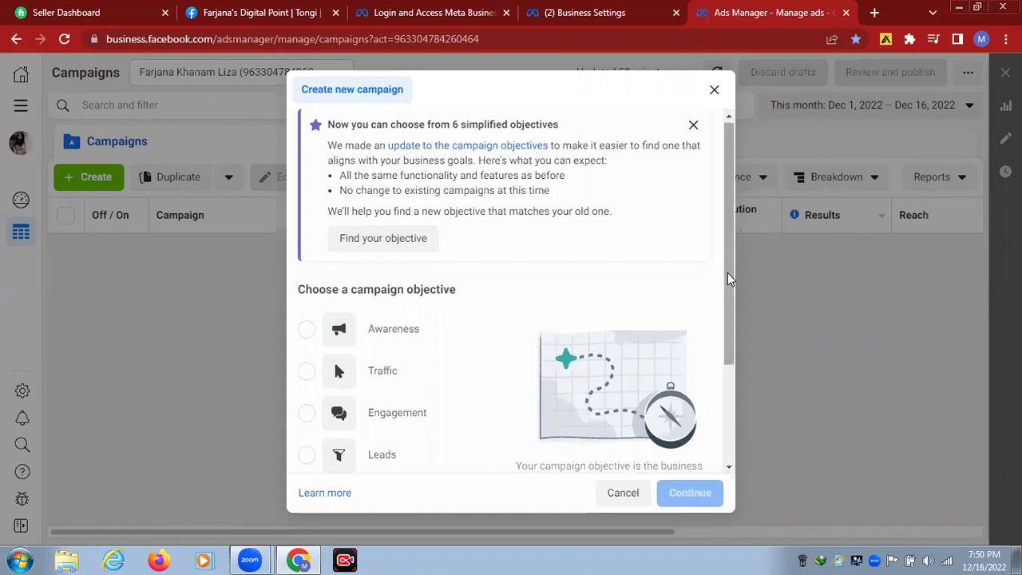
{"action": "scroll", "coordinate": [727, 272], "scroll_direction": "down", "scroll_amount": 3}
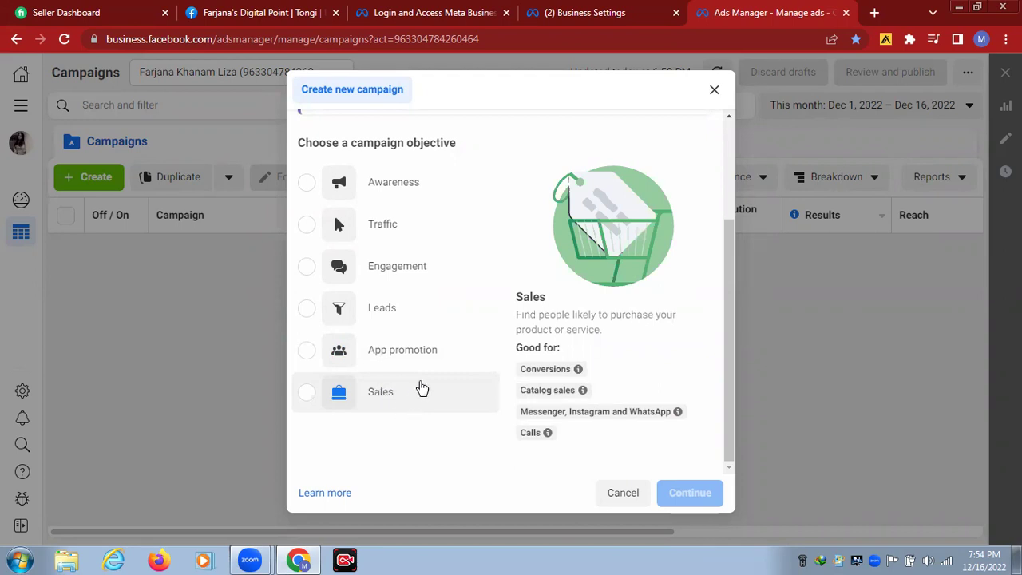
{"action": "scroll", "coordinate": [447, 320], "scroll_direction": "up", "scroll_amount": 1}
{"action": "scroll", "coordinate": [457, 266], "scroll_direction": "up", "scroll_amount": 1}
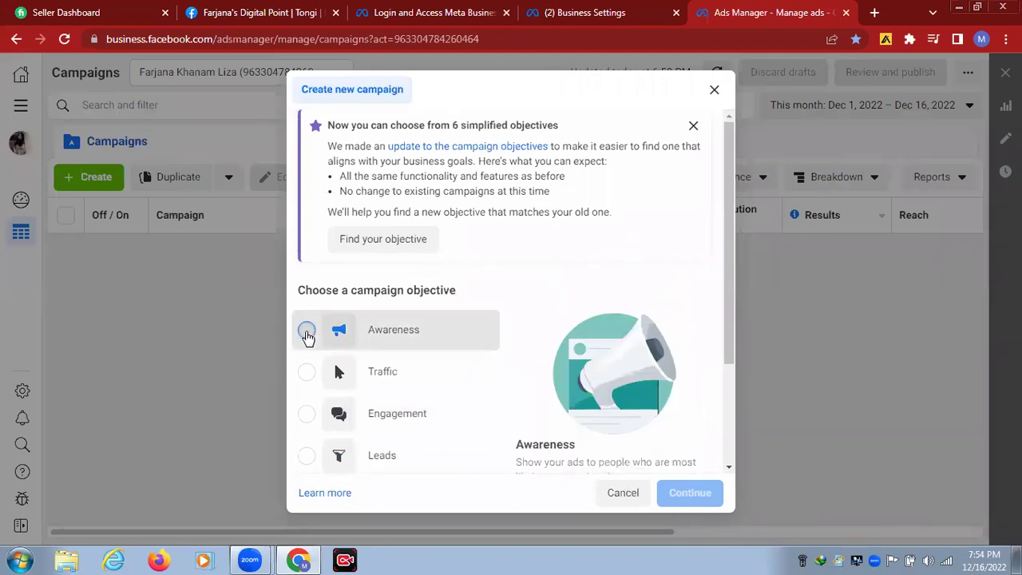
{"action": "left_click", "coordinate": [306, 335]}
{"action": "left_click", "coordinate": [685, 492]}
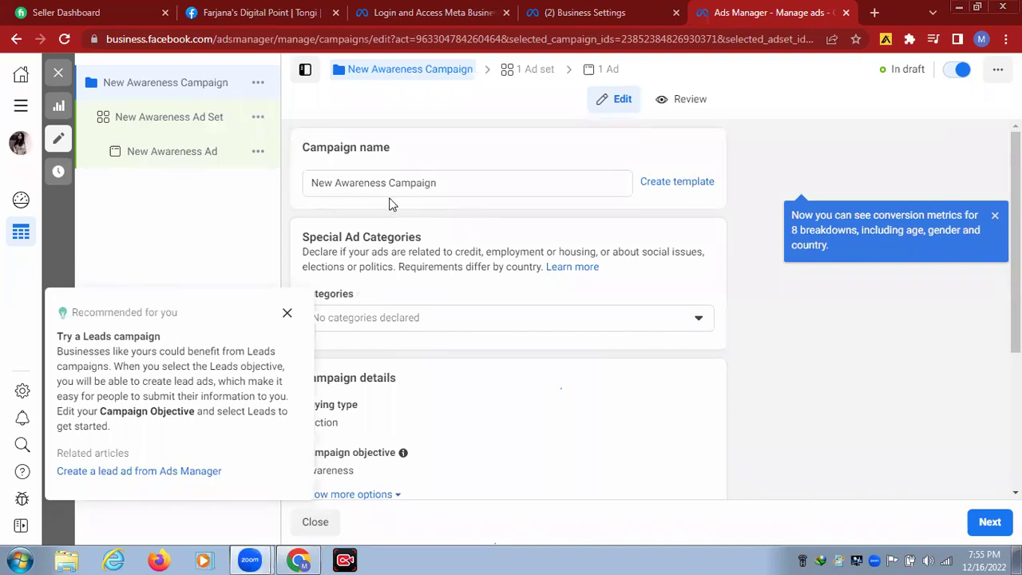
Dismiss the Leads campaign recommendation and rename the campaign as LDM 24
{"action": "left_click", "coordinate": [287, 313]}
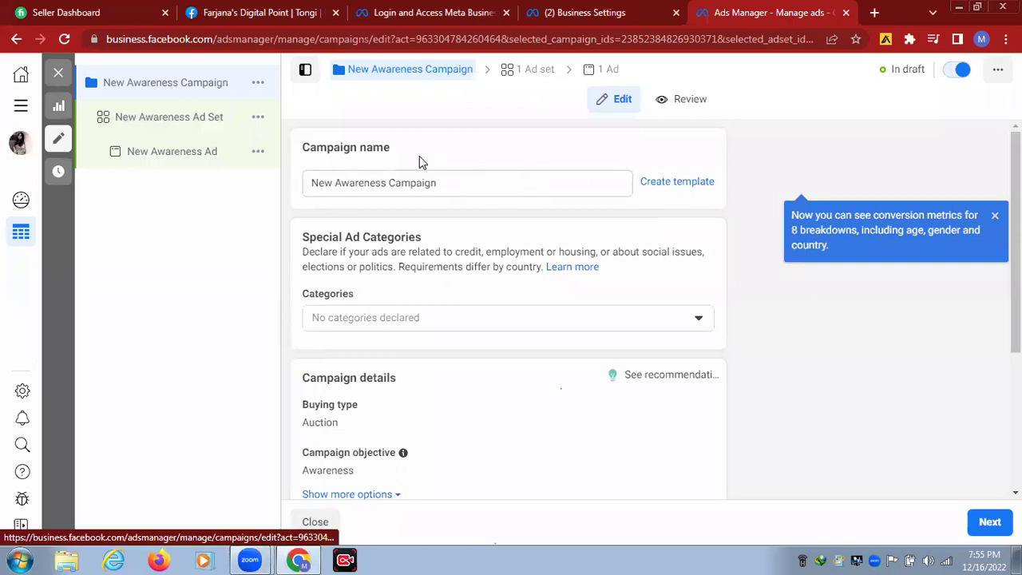
{"action": "left_click", "coordinate": [339, 182]}
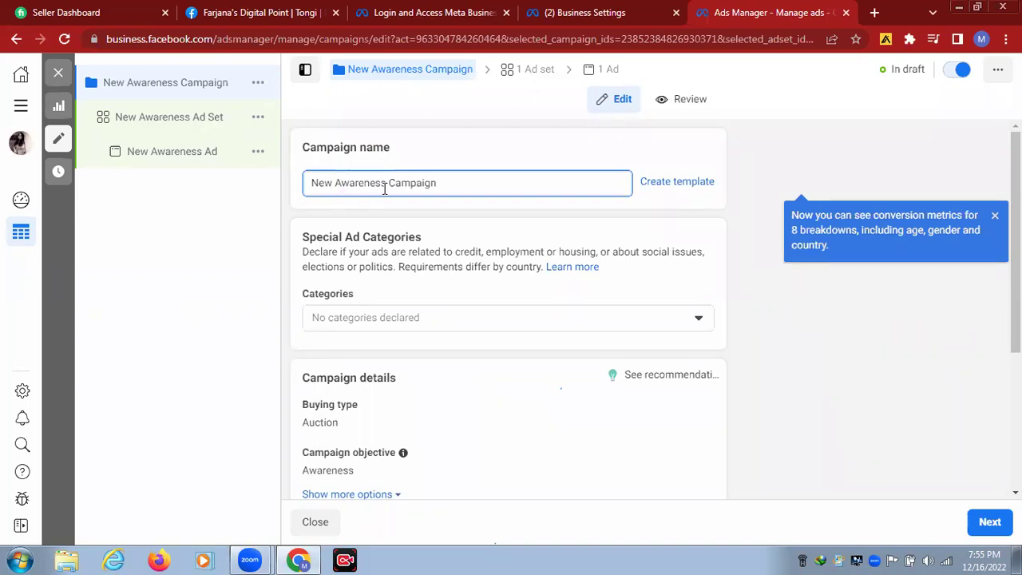
{"action": "key", "text": "End"}
{"action": "key", "text": "BackSpace"}
{"action": "key", "text": "BackSpace"}
{"action": "key", "text": "BackSpace"}
{"action": "key", "text": "BackSpace"}
{"action": "key", "text": "BackSpace"}
{"action": "key", "text": "BackSpace"}
{"action": "key", "text": "BackSpace"}
{"action": "key", "text": "BackSpace"}
{"action": "key", "text": "BackSpace"}
{"action": "key", "text": "BackSpace"}
{"action": "key", "text": "BackSpace"}
{"action": "key", "text": "BackSpace"}
{"action": "key", "text": "BackSpace"}
{"action": "key", "text": "BackSpace"}
{"action": "key", "text": "BackSpace"}
{"action": "key", "text": "BackSpace"}
{"action": "key", "text": "BackSpace"}
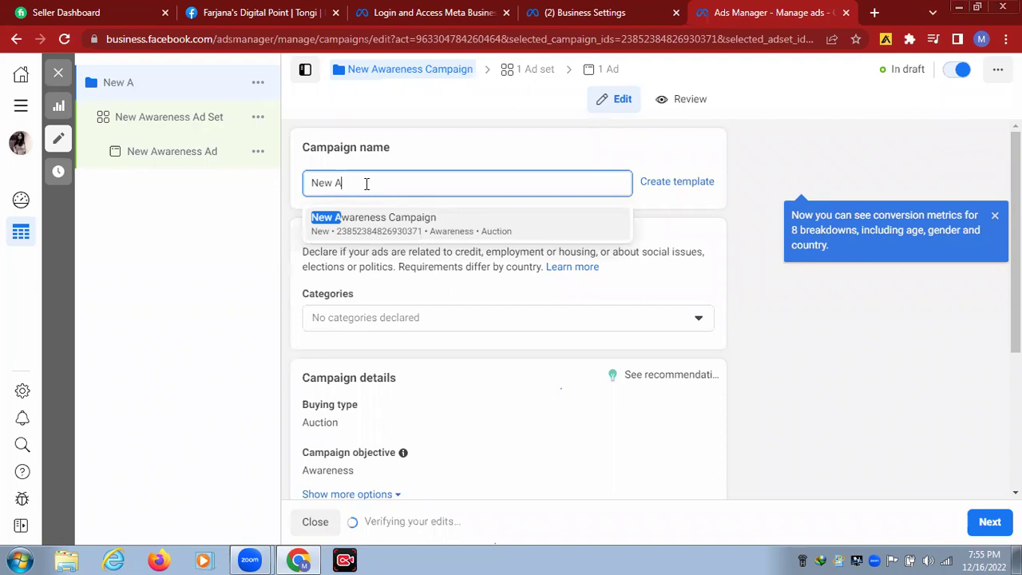
{"action": "left_click_drag", "start_coordinate": [360, 183], "coordinate": [299, 183]}
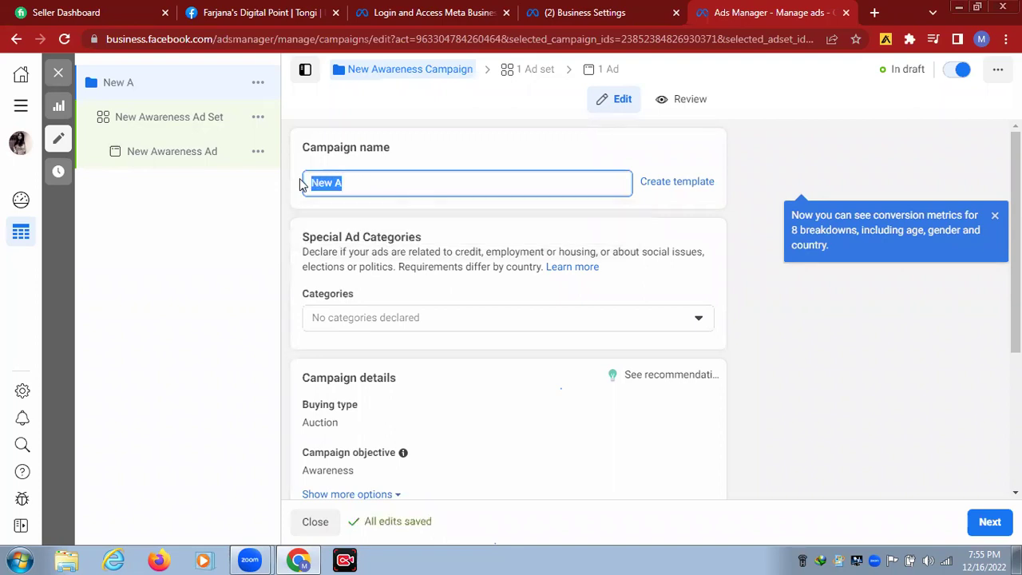
{"action": "key", "text": "BackSpace"}
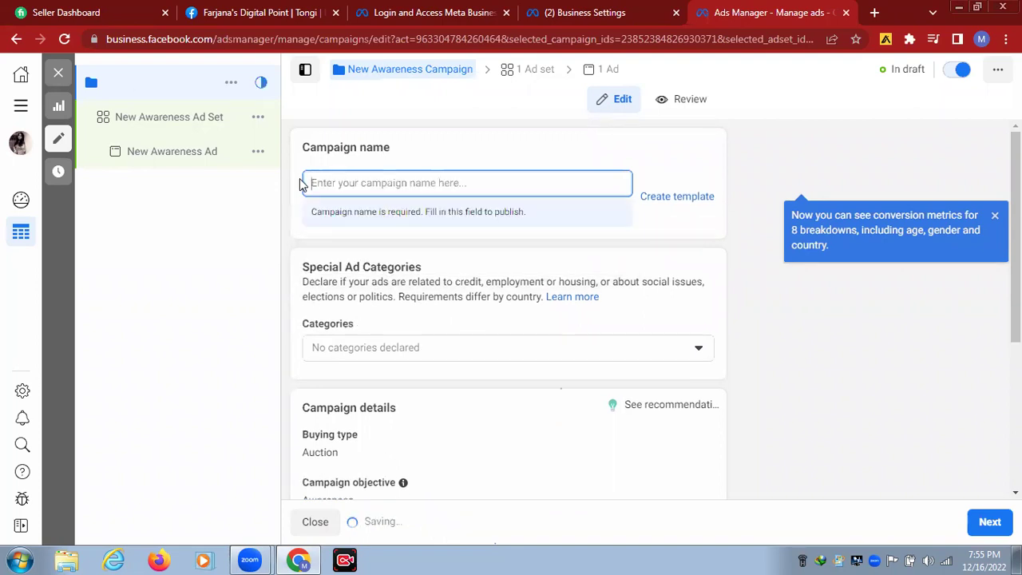
{"action": "type", "text": "L"}
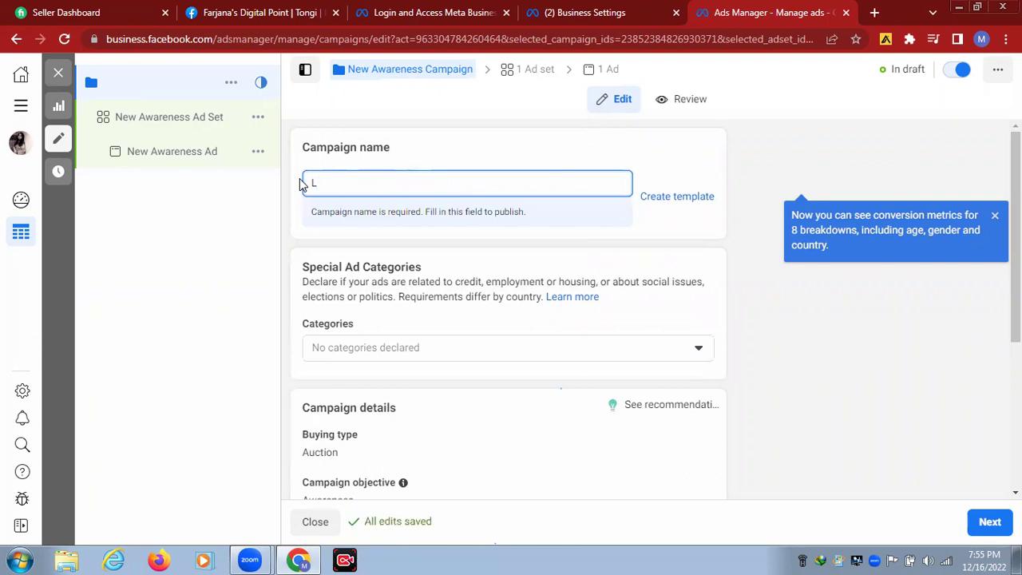
{"action": "type", "text": "DM"}
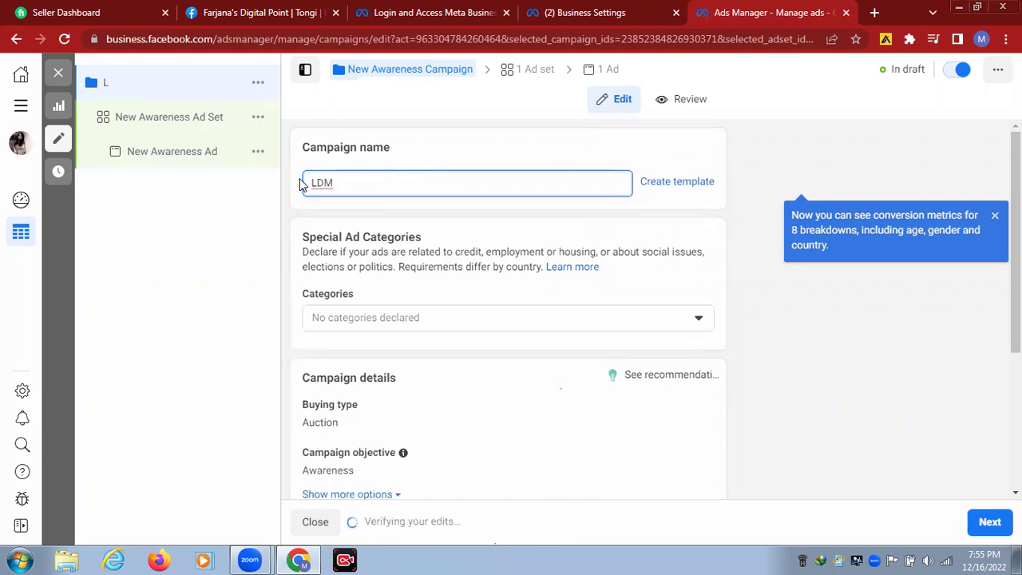
{"action": "type", "text": " 24"}
{"action": "left_click", "coordinate": [730, 115]}
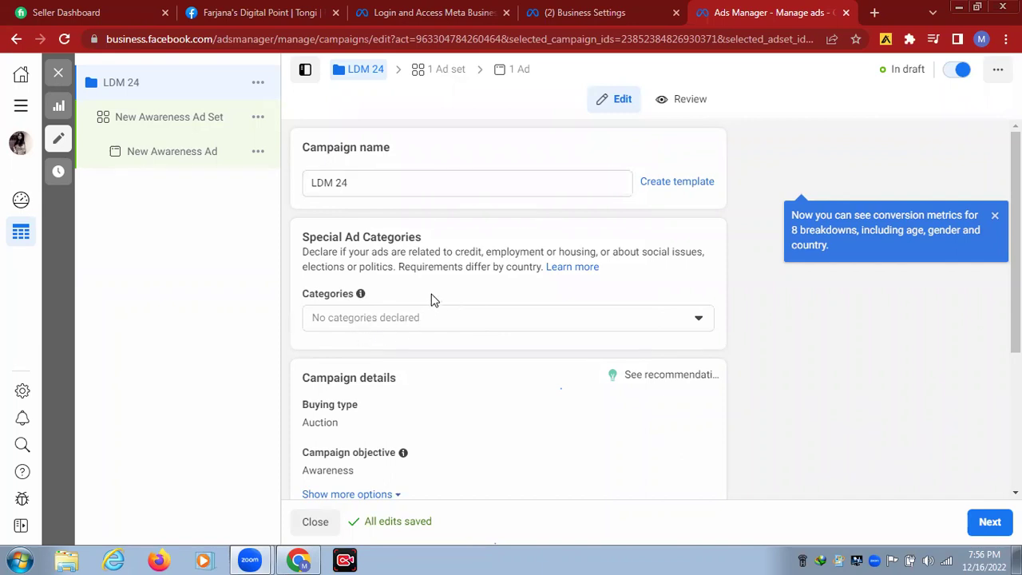
Review the special ad category choices without declaring any, and look over the campaign details, A/B test and Advantage campaign budget settings
{"action": "left_click", "coordinate": [697, 320]}
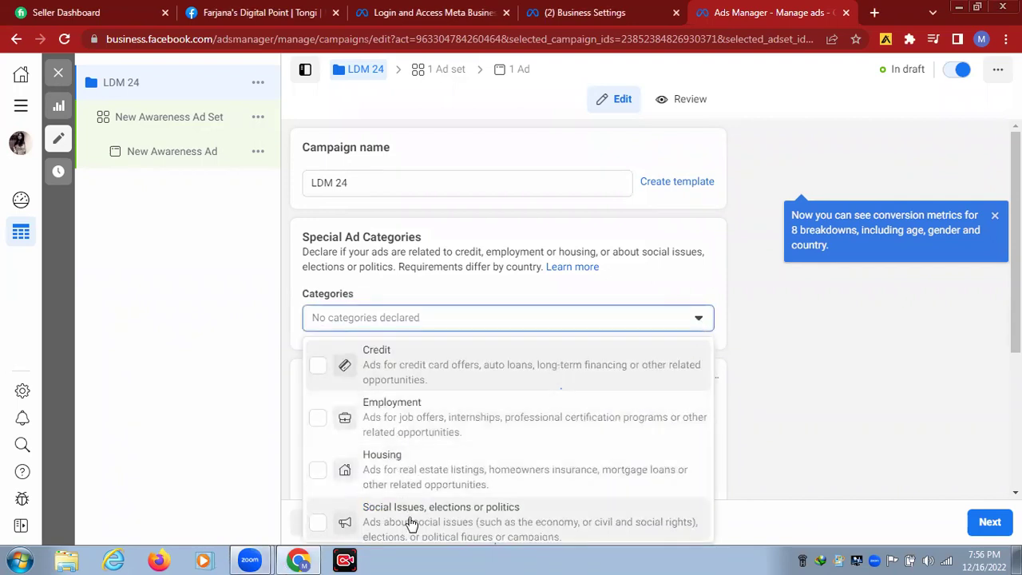
{"action": "scroll", "coordinate": [635, 450], "scroll_direction": "down", "scroll_amount": 1}
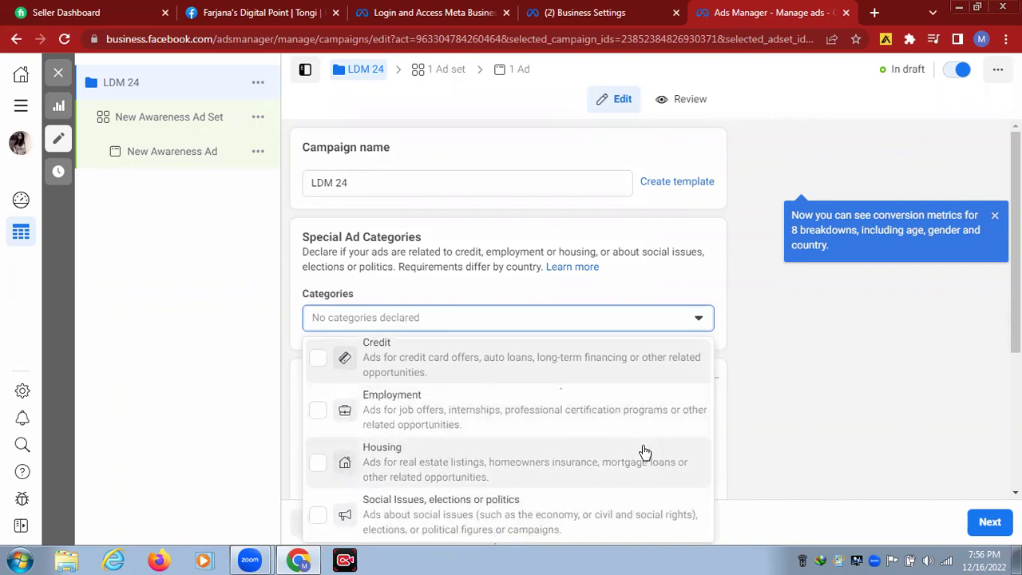
{"action": "left_click", "coordinate": [674, 326]}
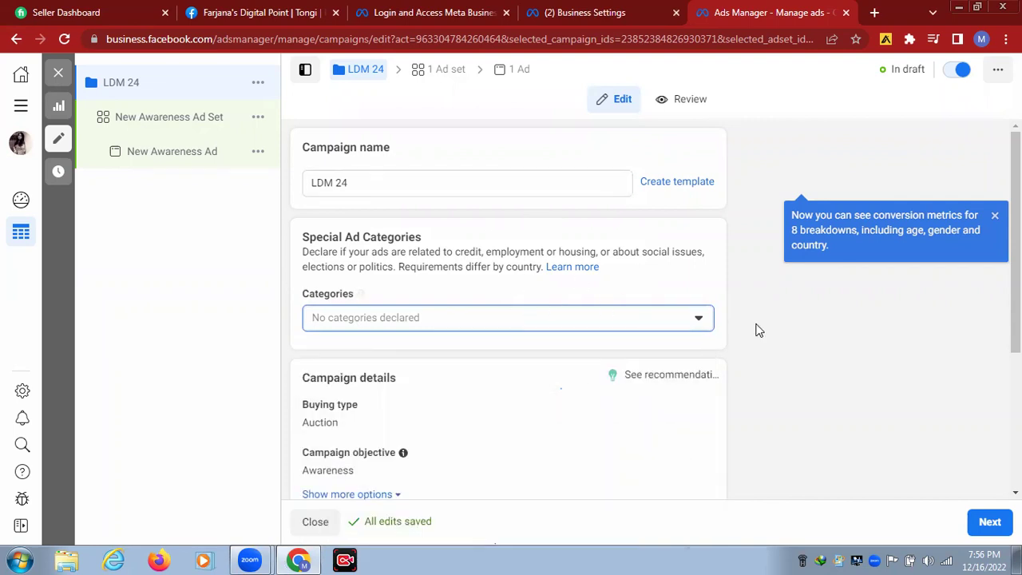
{"action": "scroll", "coordinate": [747, 318], "scroll_direction": "down", "scroll_amount": 2}
{"action": "scroll", "coordinate": [745, 319], "scroll_direction": "down", "scroll_amount": 2}
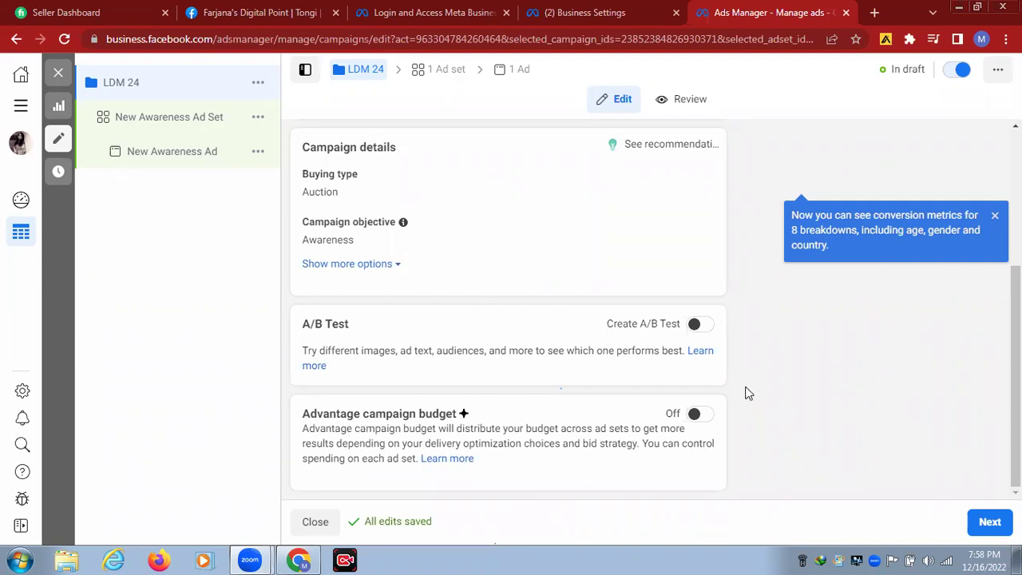
Continue from the campaign settings to the ad settings and rename the ad as LDM 24
{"action": "left_click", "coordinate": [990, 523]}
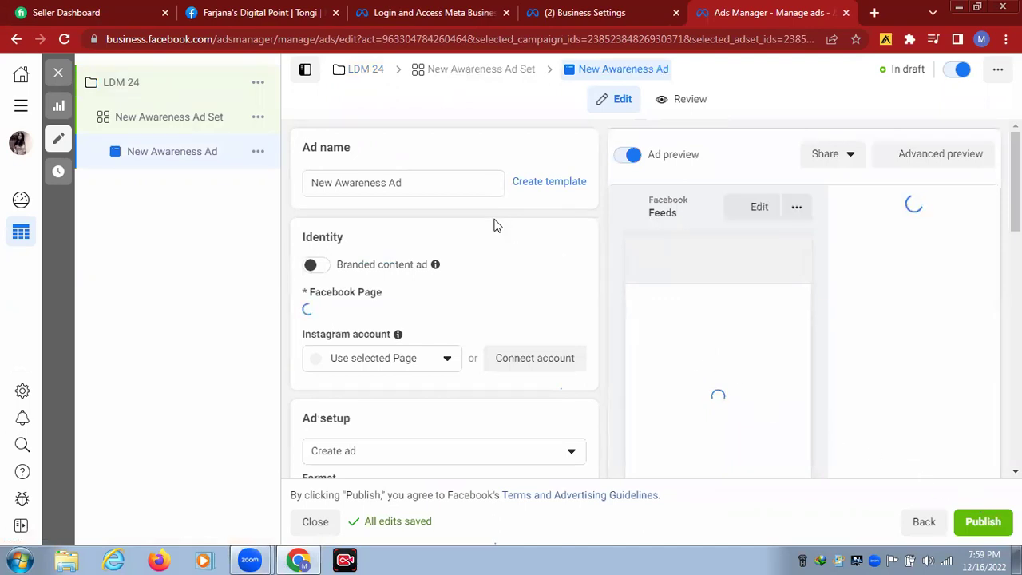
{"action": "left_click", "coordinate": [343, 183]}
{"action": "left_click", "coordinate": [415, 182]}
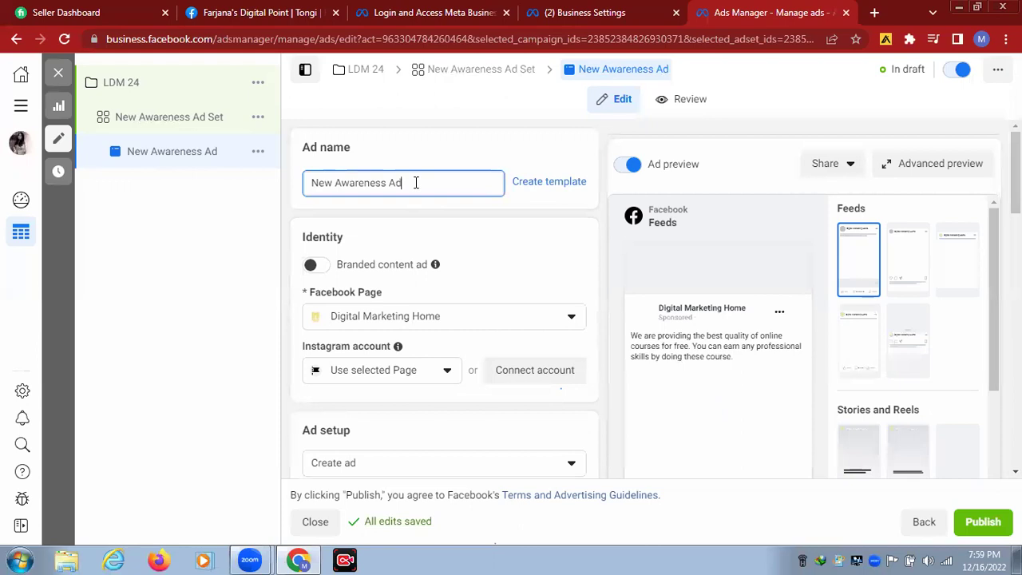
{"action": "key", "text": "BackSpace"}
{"action": "key", "text": "BackSpace"}
{"action": "key", "text": "BackSpace"}
{"action": "key", "text": "BackSpace"}
{"action": "key", "text": "BackSpace"}
{"action": "key", "text": "BackSpace"}
{"action": "key", "text": "BackSpace"}
{"action": "key", "text": "BackSpace"}
{"action": "key", "text": "BackSpace"}
{"action": "key", "text": "BackSpace"}
{"action": "key", "text": "BackSpace"}
{"action": "key", "text": "BackSpace"}
{"action": "key", "text": "BackSpace"}
{"action": "key", "text": "BackSpace"}
{"action": "key", "text": "BackSpace"}
{"action": "key", "text": "BackSpace"}
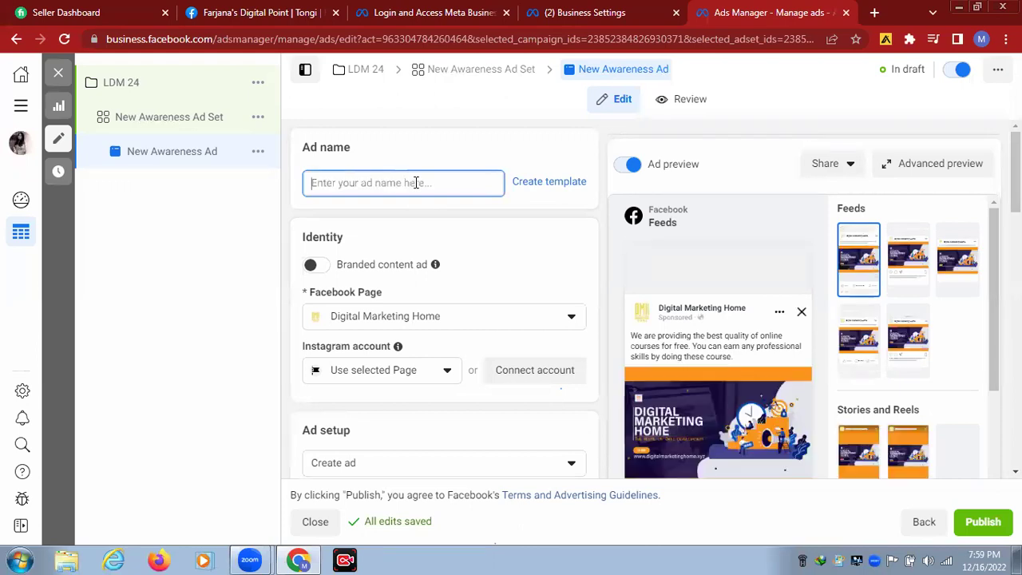
{"action": "type", "text": "LDM 24"}
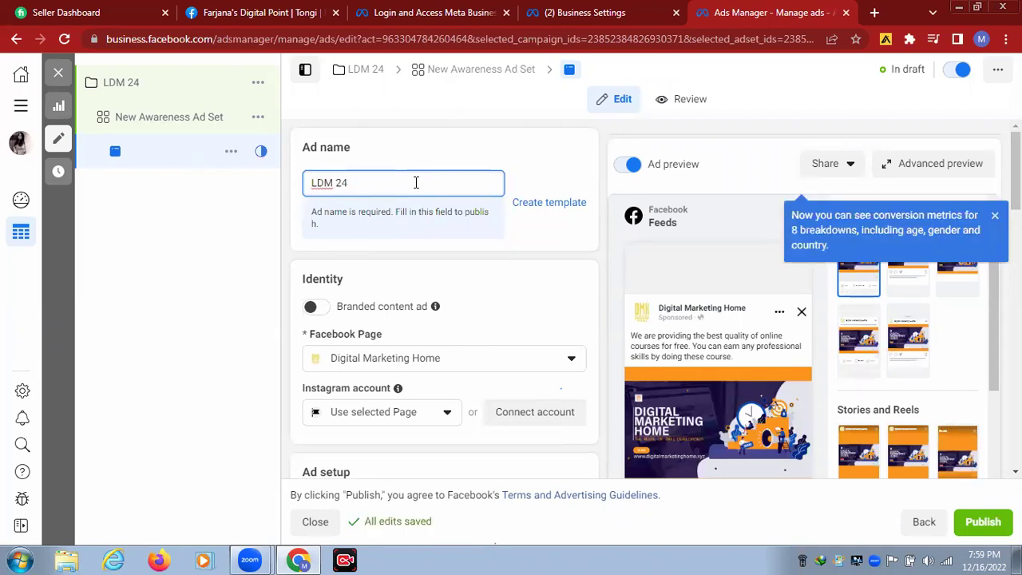
Rename the ad as LDM 24 (1) and dismiss the tip about conversion metrics breakdowns
{"action": "type", "text": " ("}
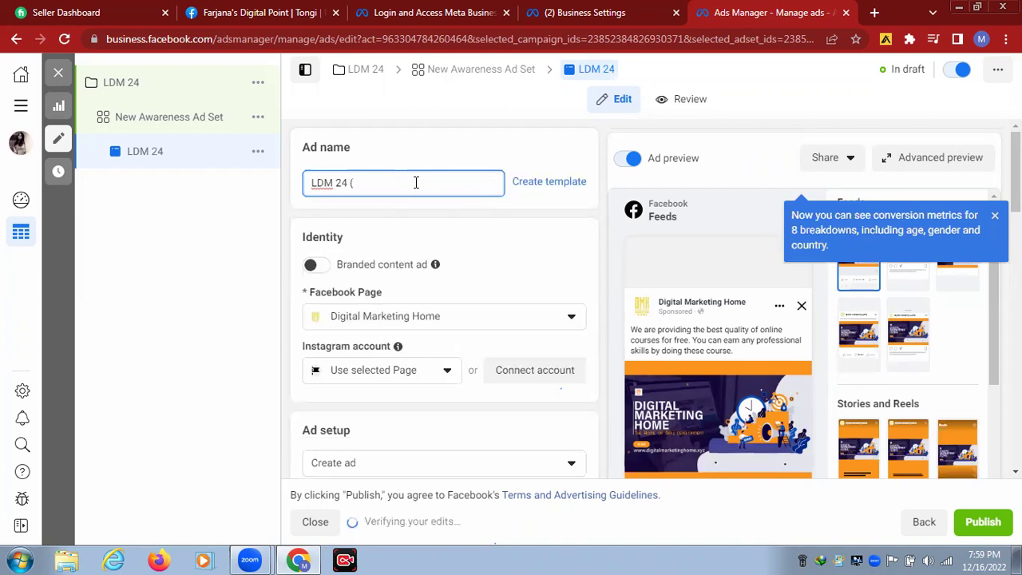
{"action": "type", "text": "!"}
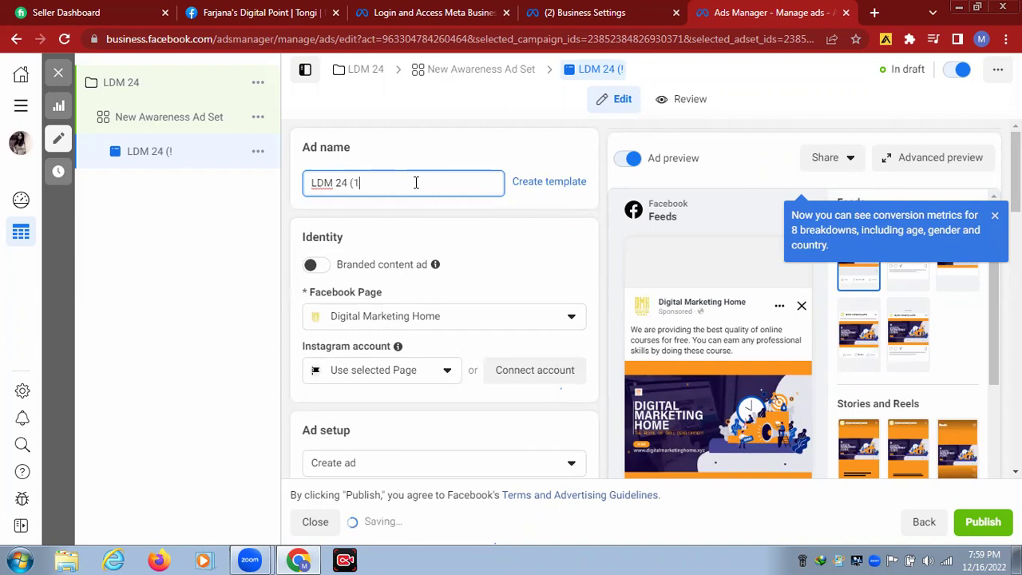
{"action": "type", "text": "0"}
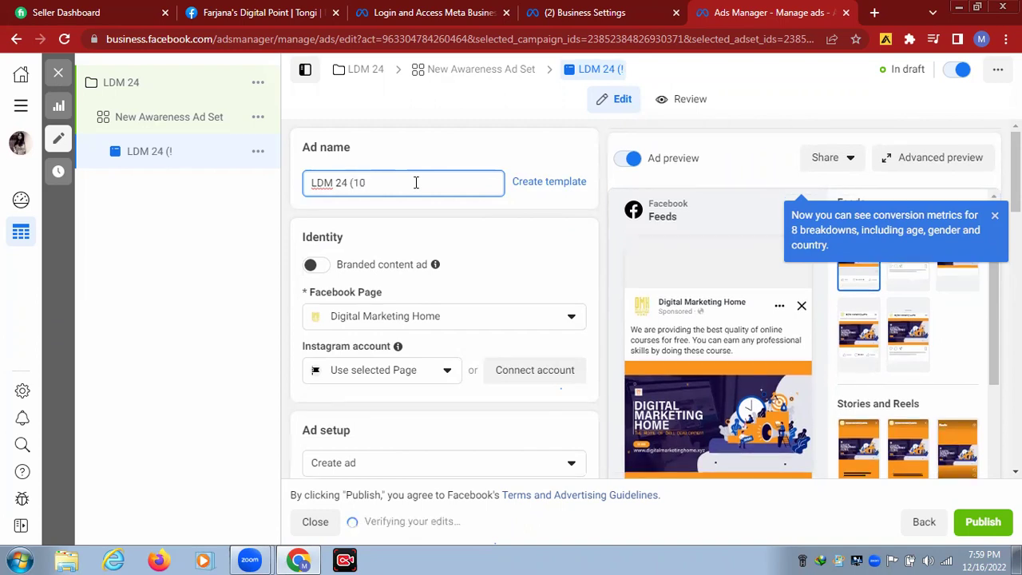
{"action": "key", "text": "BackSpace"}
{"action": "type", "text": ")"}
{"action": "left_click", "coordinate": [995, 216]}
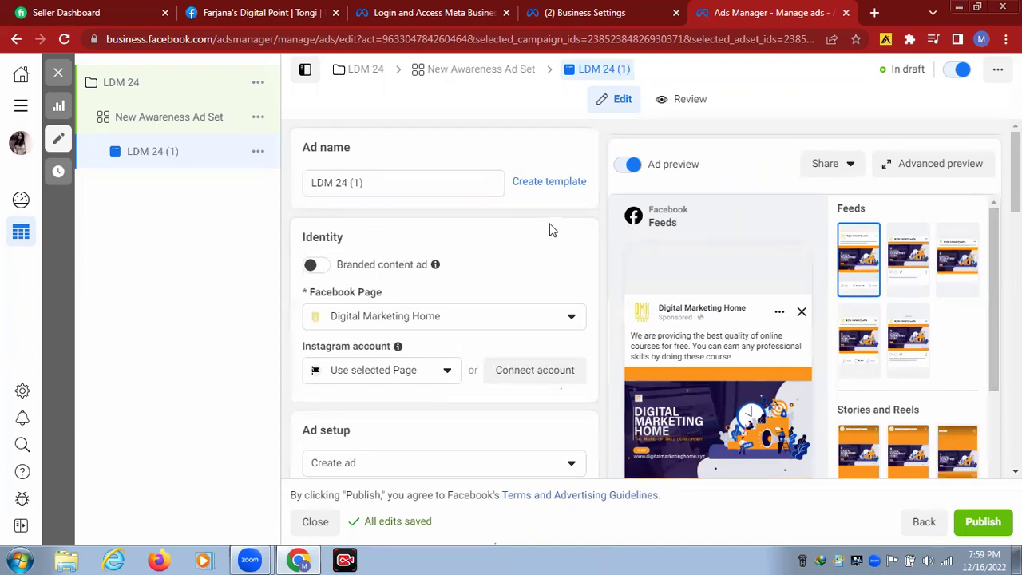
Change the ad's Facebook Page to Farjana's Digital
{"action": "scroll", "coordinate": [549, 229], "scroll_direction": "down", "scroll_amount": 2}
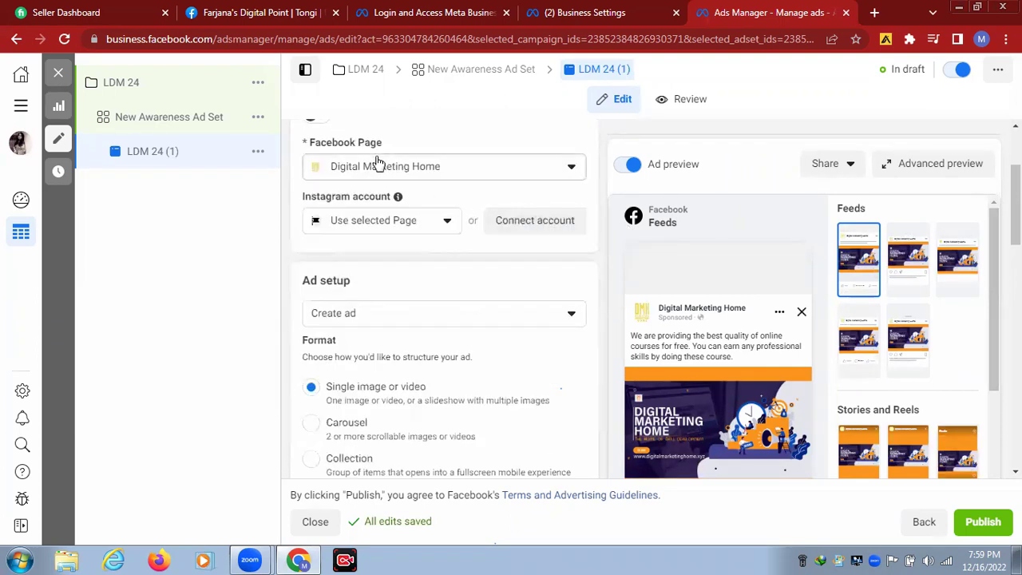
{"action": "scroll", "coordinate": [541, 174], "scroll_direction": "up", "scroll_amount": 2}
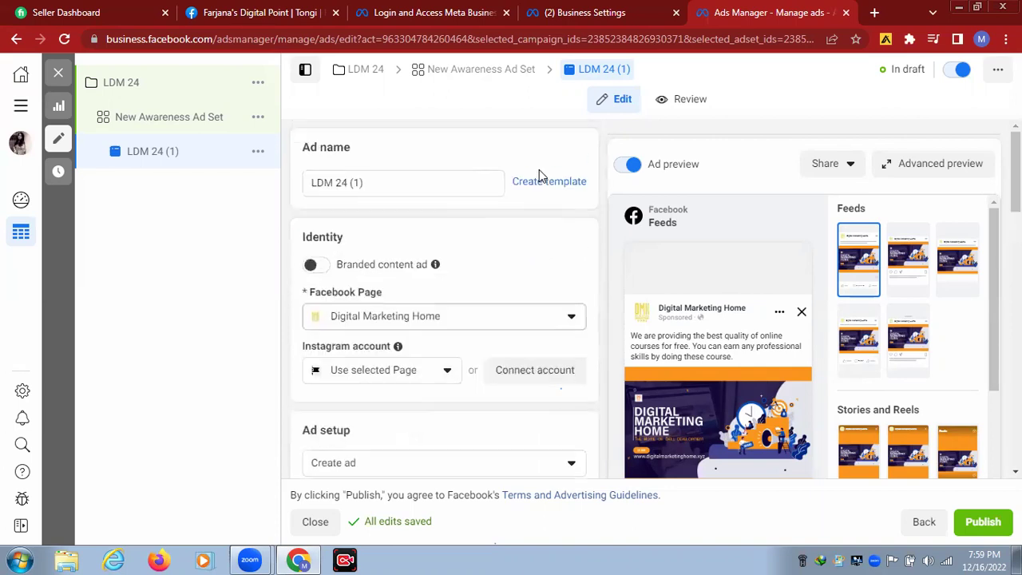
{"action": "left_click", "coordinate": [571, 319]}
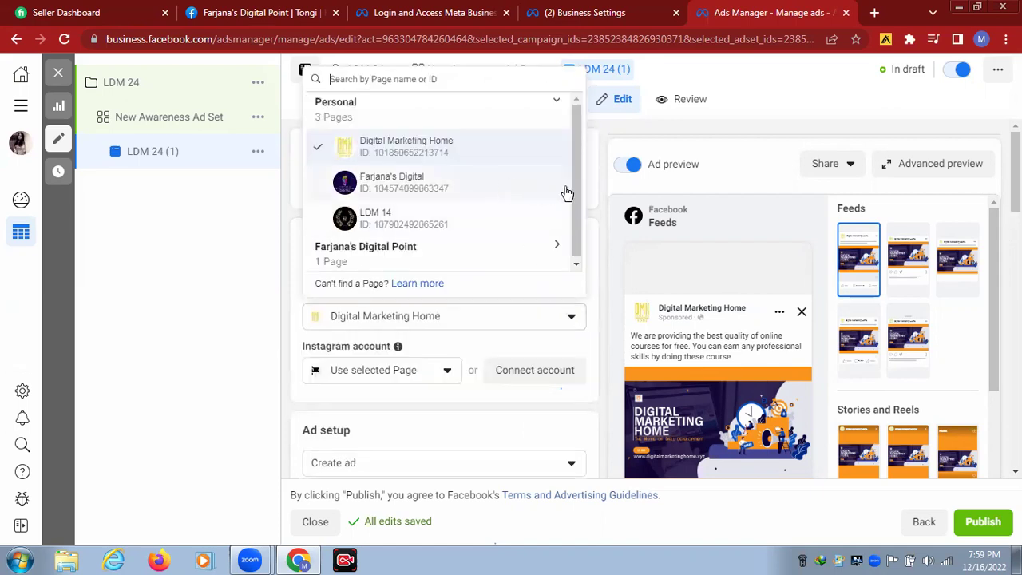
{"action": "scroll", "coordinate": [572, 189], "scroll_direction": "down", "scroll_amount": 1}
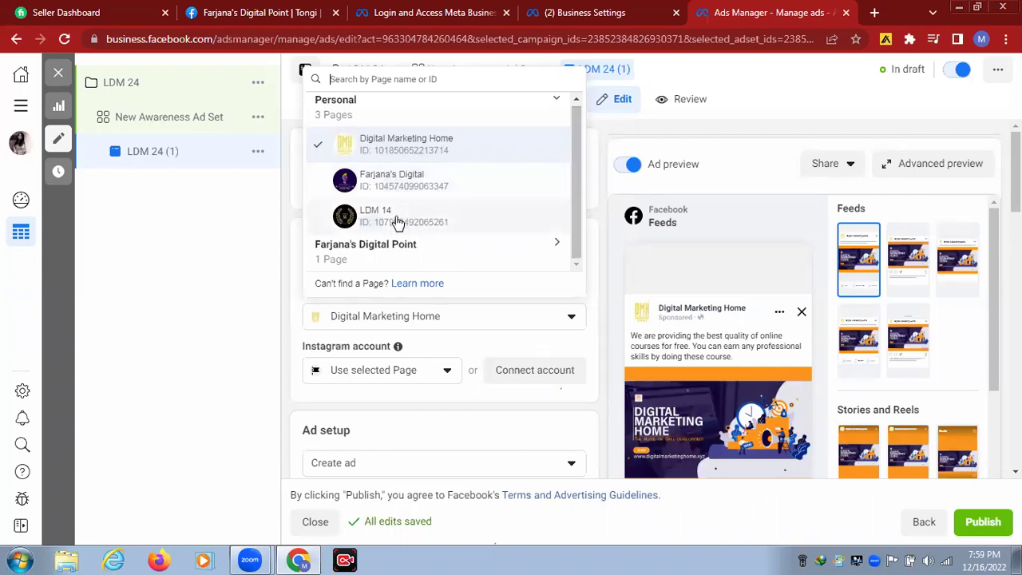
{"action": "left_click", "coordinate": [417, 182]}
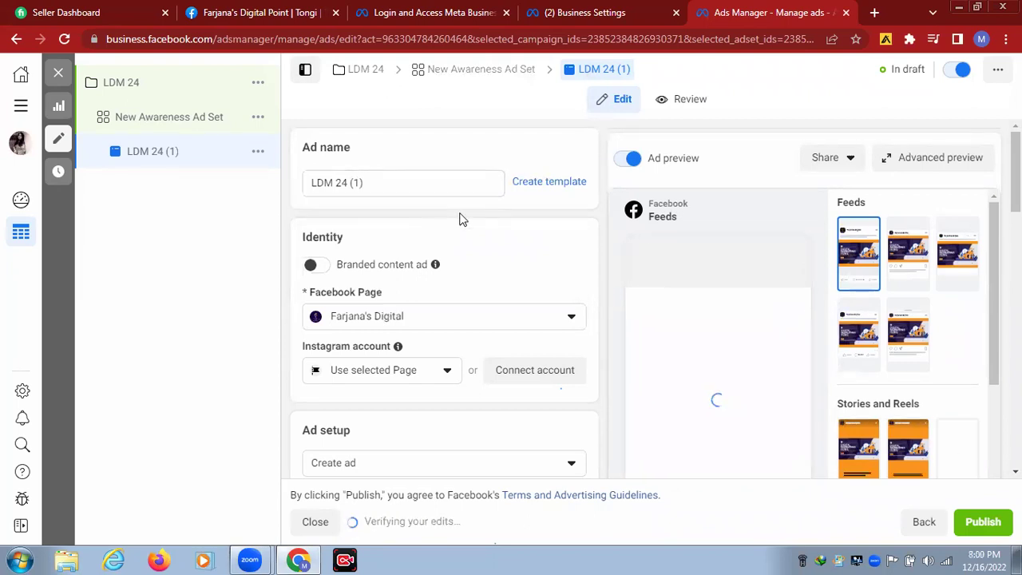
Review the Instagram account and ad setup choices, keeping Create ad as the setup option
{"action": "scroll", "coordinate": [461, 219], "scroll_direction": "down", "scroll_amount": 2}
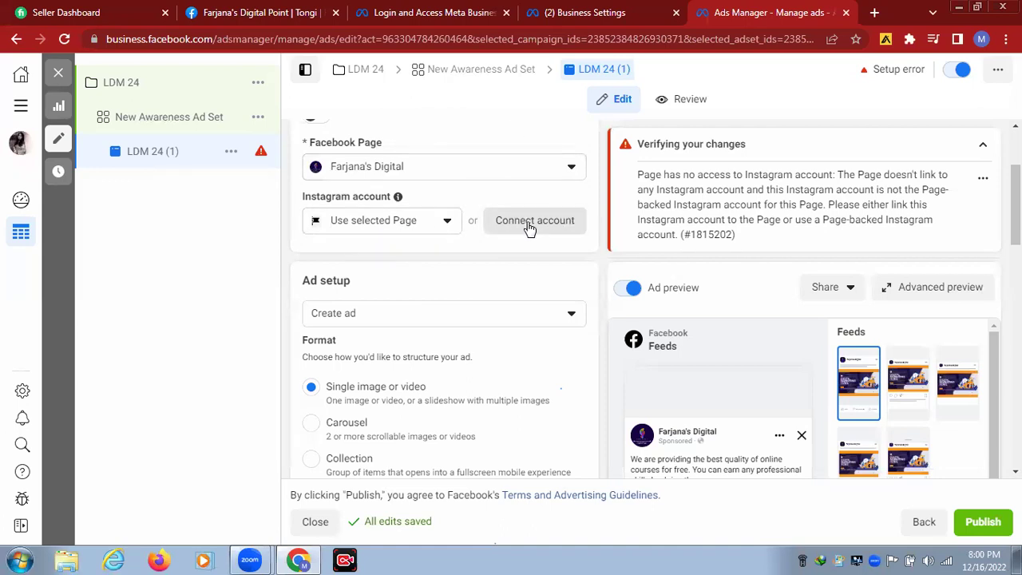
{"action": "scroll", "coordinate": [511, 255], "scroll_direction": "down", "scroll_amount": 2}
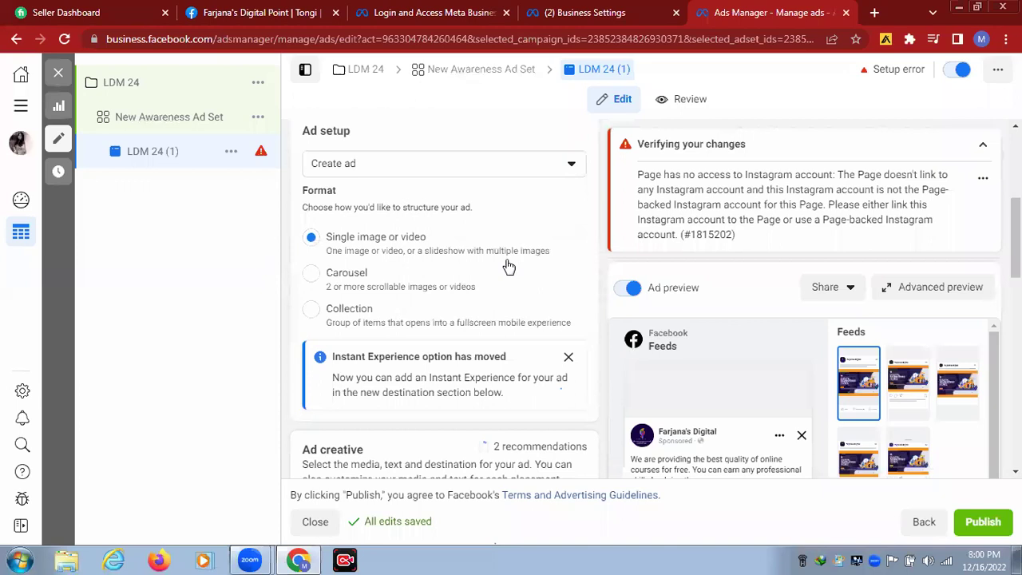
{"action": "left_click", "coordinate": [570, 169]}
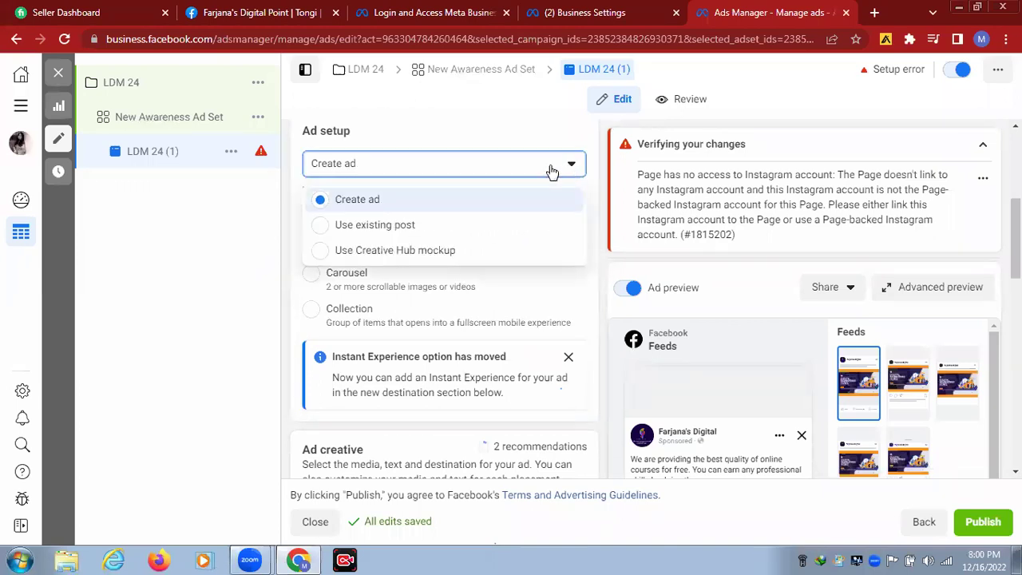
{"action": "left_click", "coordinate": [448, 201]}
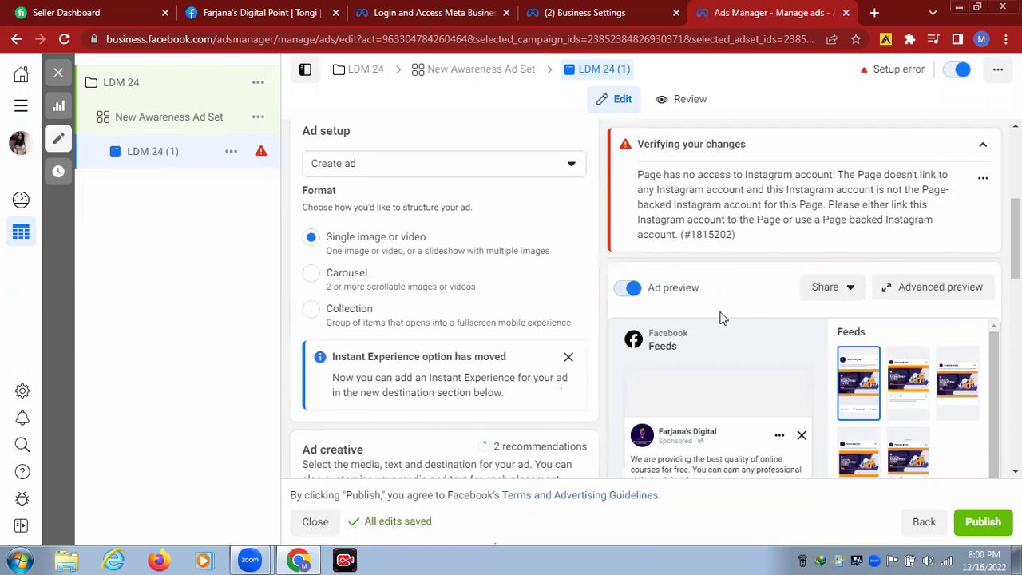
Examine the ad's format options, creative media placements, music, primary text, destination, language and tracking settings
{"action": "scroll", "coordinate": [778, 368], "scroll_direction": "down", "scroll_amount": 2}
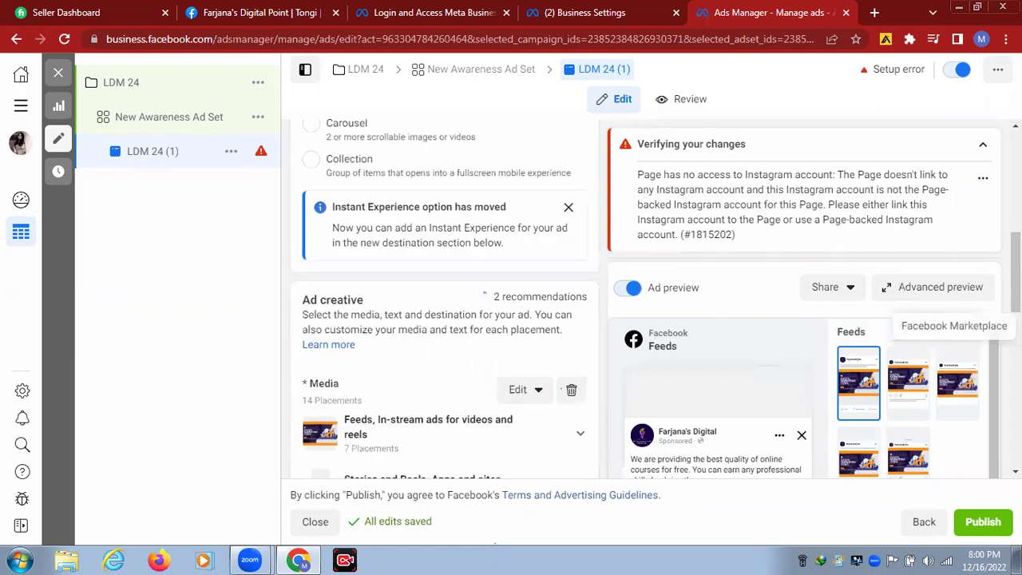
{"action": "scroll", "coordinate": [962, 369], "scroll_direction": "down", "scroll_amount": 1}
{"action": "scroll", "coordinate": [781, 430], "scroll_direction": "down", "scroll_amount": 2}
{"action": "scroll", "coordinate": [780, 429], "scroll_direction": "down", "scroll_amount": 3}
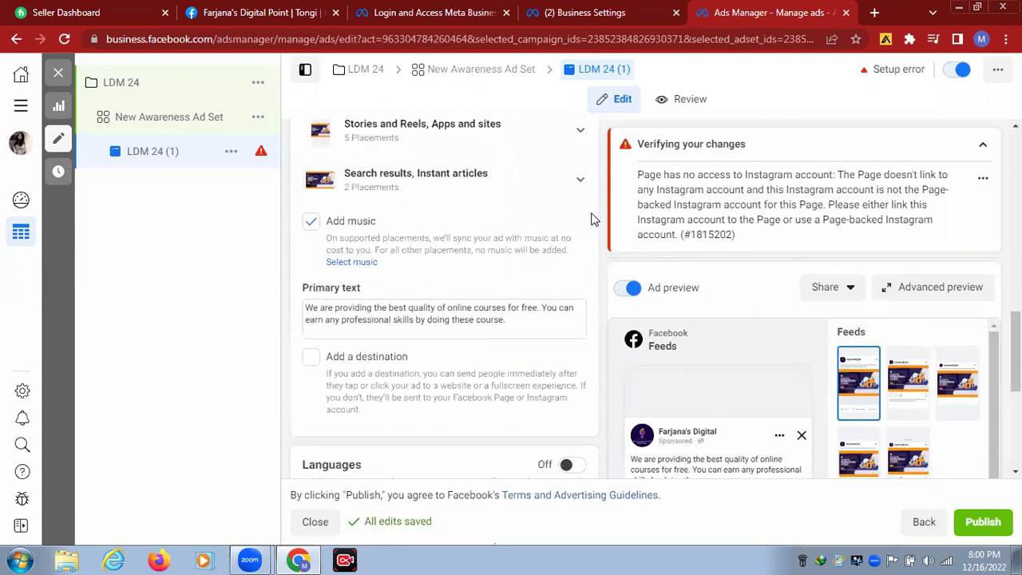
{"action": "scroll", "coordinate": [591, 220], "scroll_direction": "up", "scroll_amount": 5}
{"action": "scroll", "coordinate": [591, 220], "scroll_direction": "down", "scroll_amount": 3}
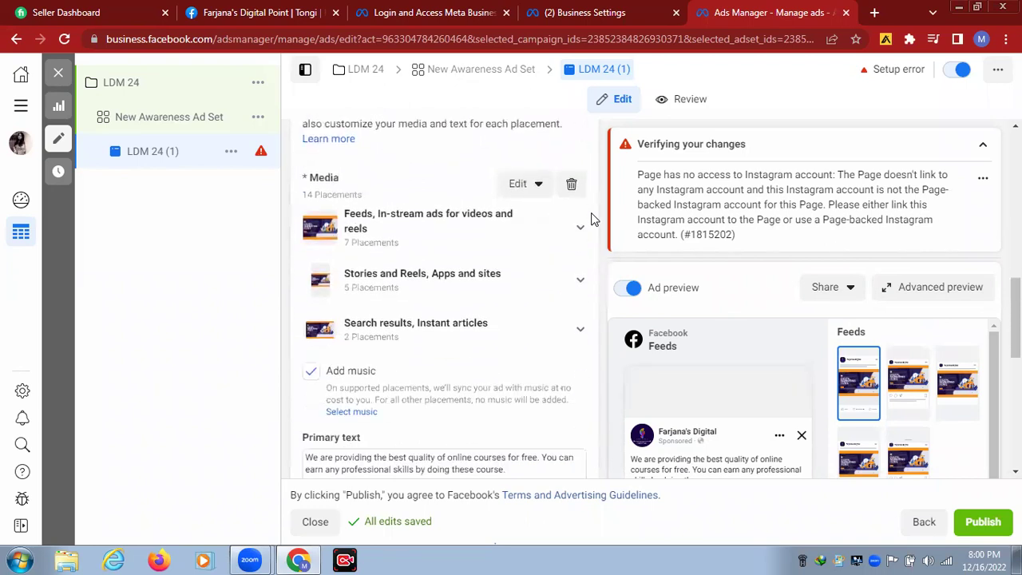
{"action": "scroll", "coordinate": [593, 220], "scroll_direction": "up", "scroll_amount": 3}
{"action": "scroll", "coordinate": [593, 218], "scroll_direction": "up", "scroll_amount": 3}
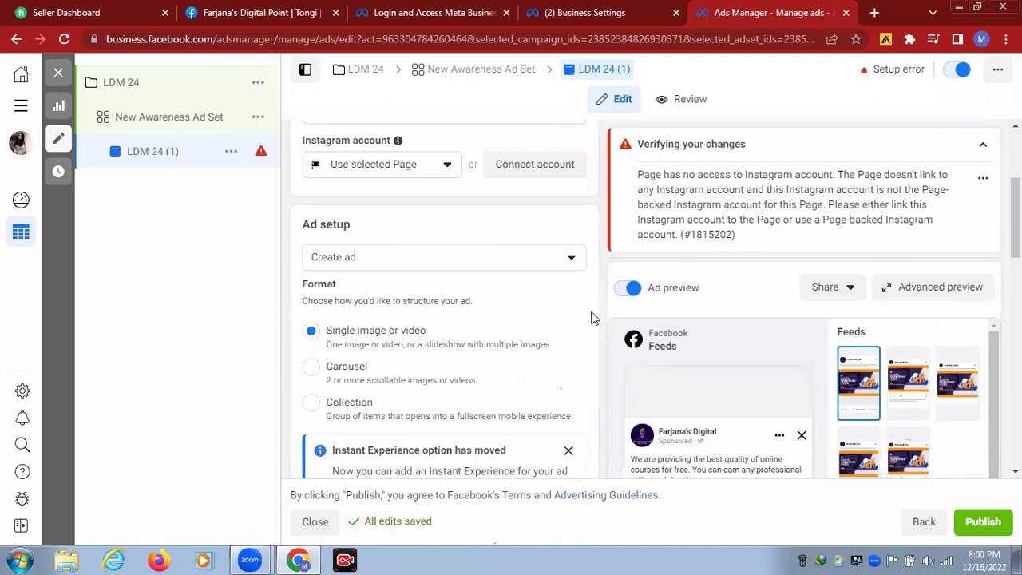
{"action": "scroll", "coordinate": [581, 324], "scroll_direction": "down", "scroll_amount": 2}
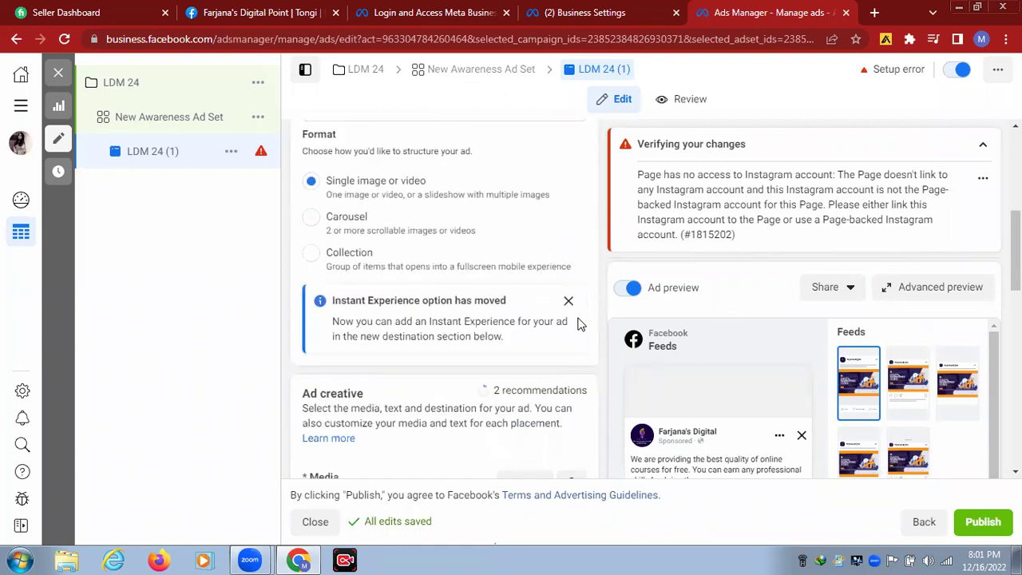
{"action": "scroll", "coordinate": [581, 325], "scroll_direction": "down", "scroll_amount": 1}
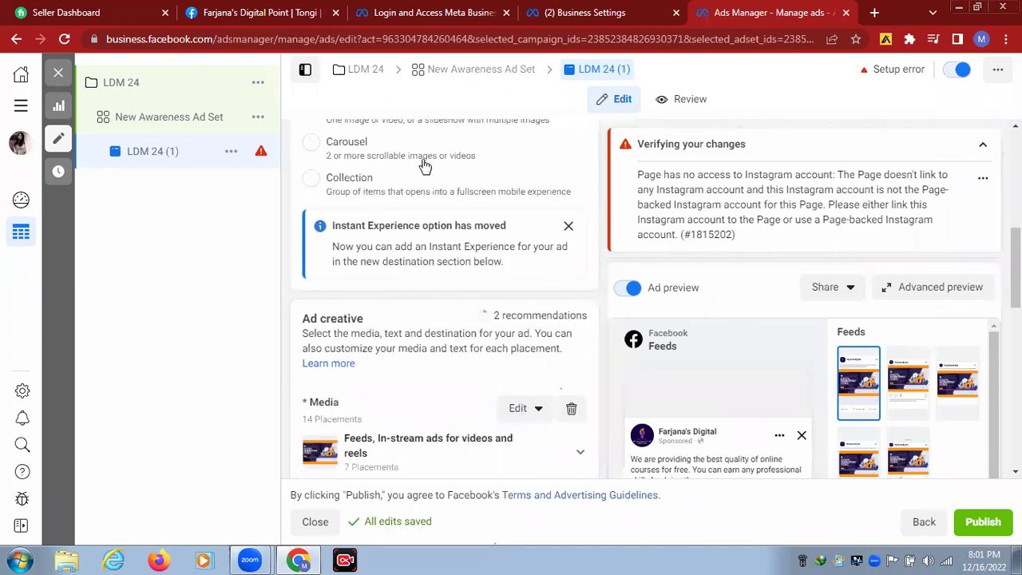
{"action": "scroll", "coordinate": [548, 291], "scroll_direction": "down", "scroll_amount": 2}
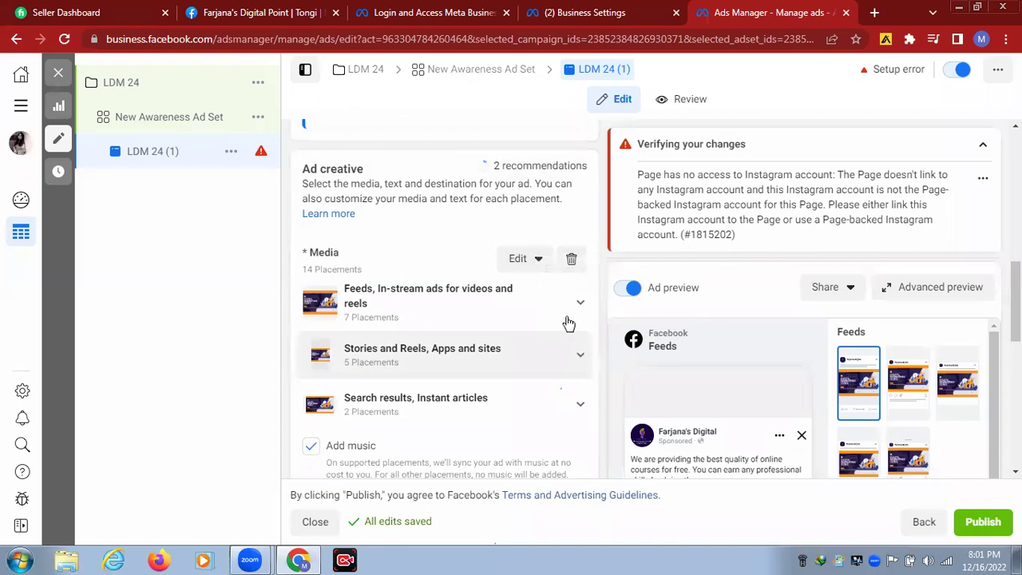
{"action": "scroll", "coordinate": [583, 344], "scroll_direction": "down", "scroll_amount": 2}
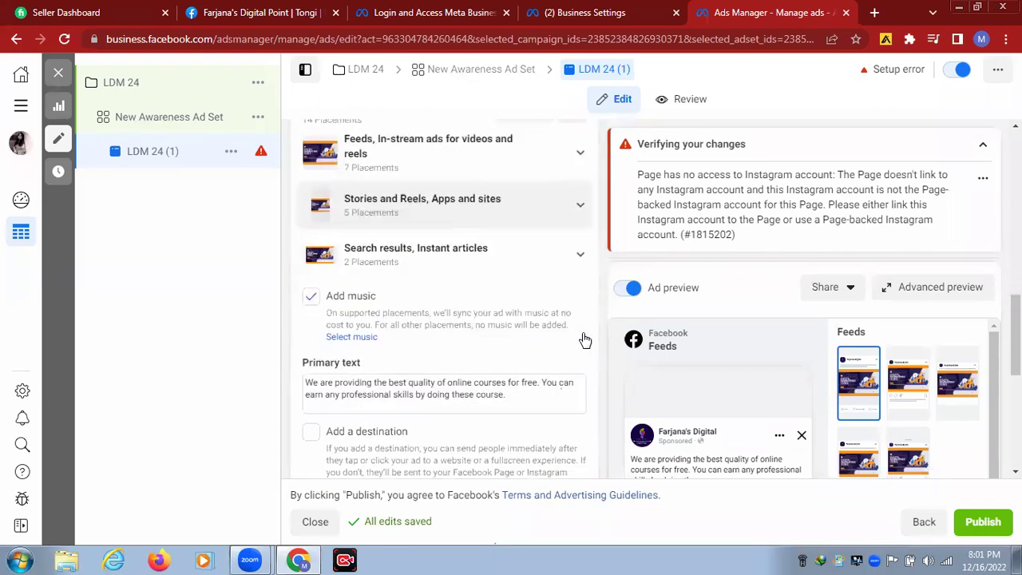
{"action": "scroll", "coordinate": [583, 339], "scroll_direction": "down", "scroll_amount": 2}
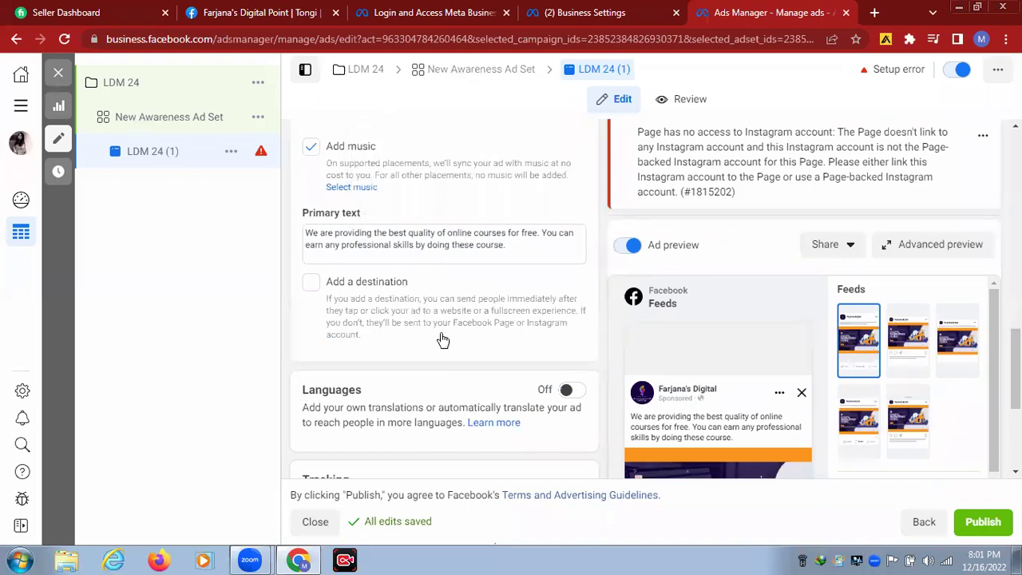
{"action": "scroll", "coordinate": [501, 335], "scroll_direction": "down", "scroll_amount": 2}
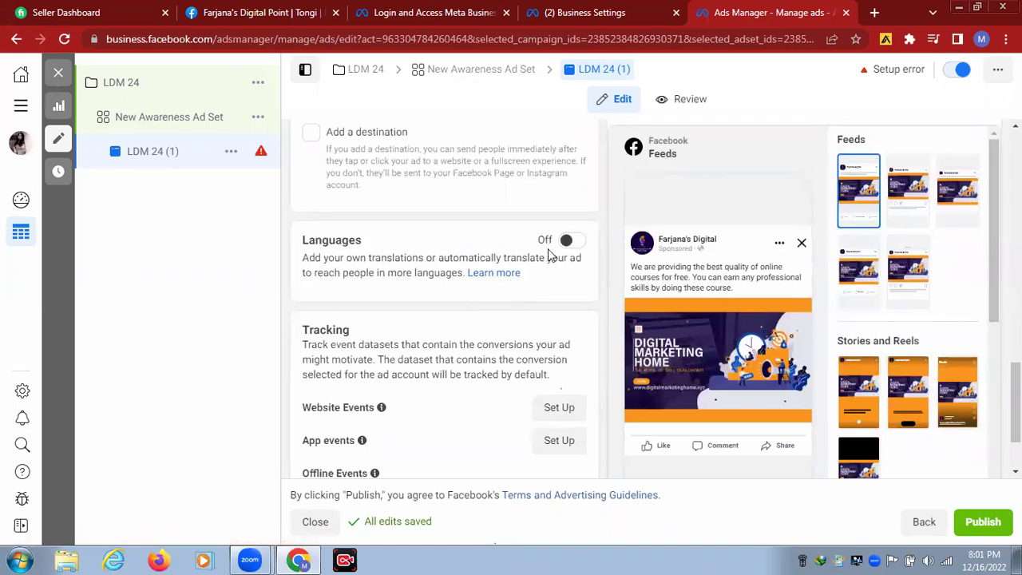
{"action": "scroll", "coordinate": [552, 276], "scroll_direction": "down", "scroll_amount": 1}
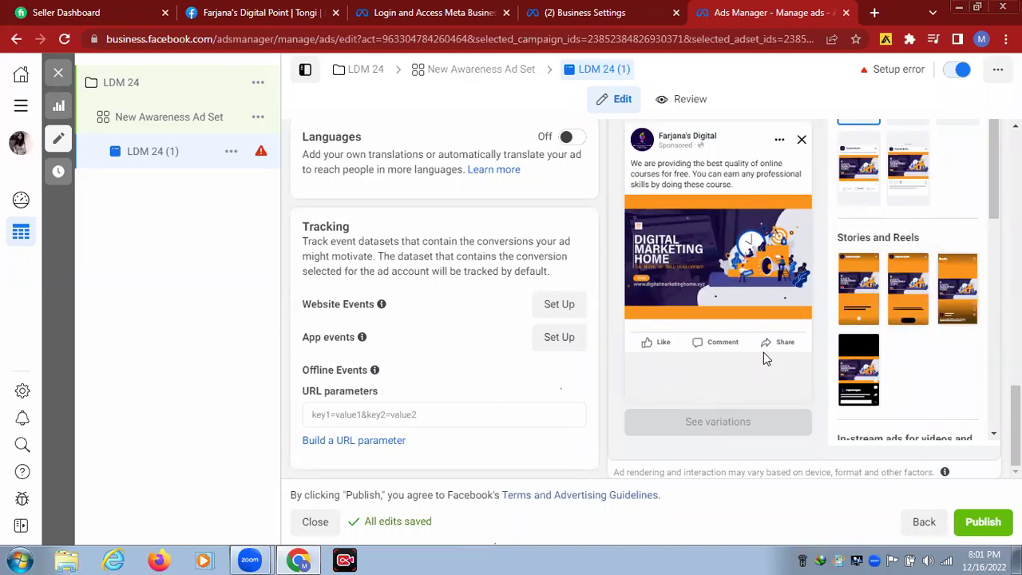
Look over the ad preview and its Feeds and Stories and Reels placement variants alongside the creative settings
{"action": "scroll", "coordinate": [763, 352], "scroll_direction": "up", "scroll_amount": 5}
{"action": "scroll", "coordinate": [789, 343], "scroll_direction": "down", "scroll_amount": 2}
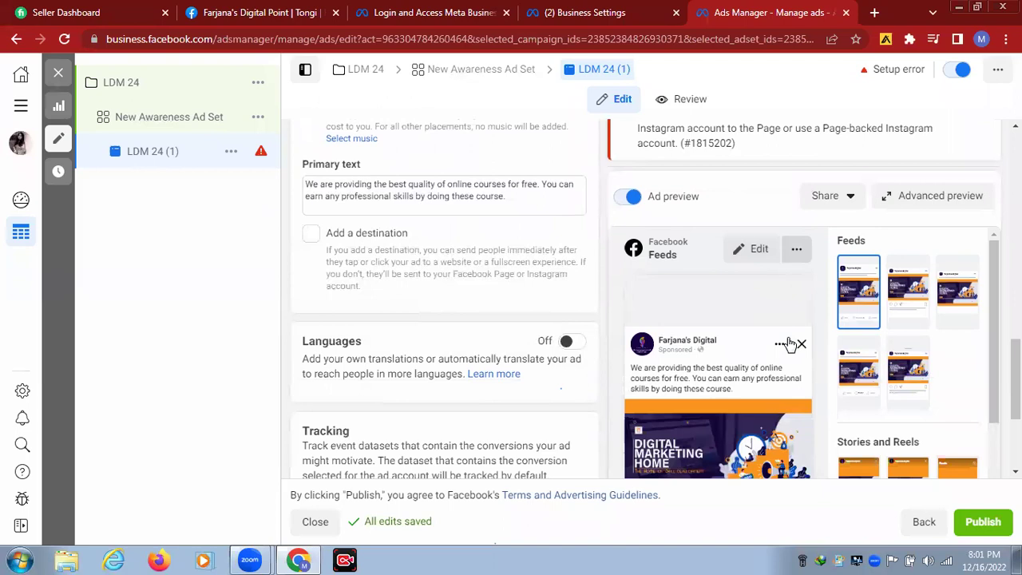
{"action": "scroll", "coordinate": [789, 343], "scroll_direction": "down", "scroll_amount": 3}
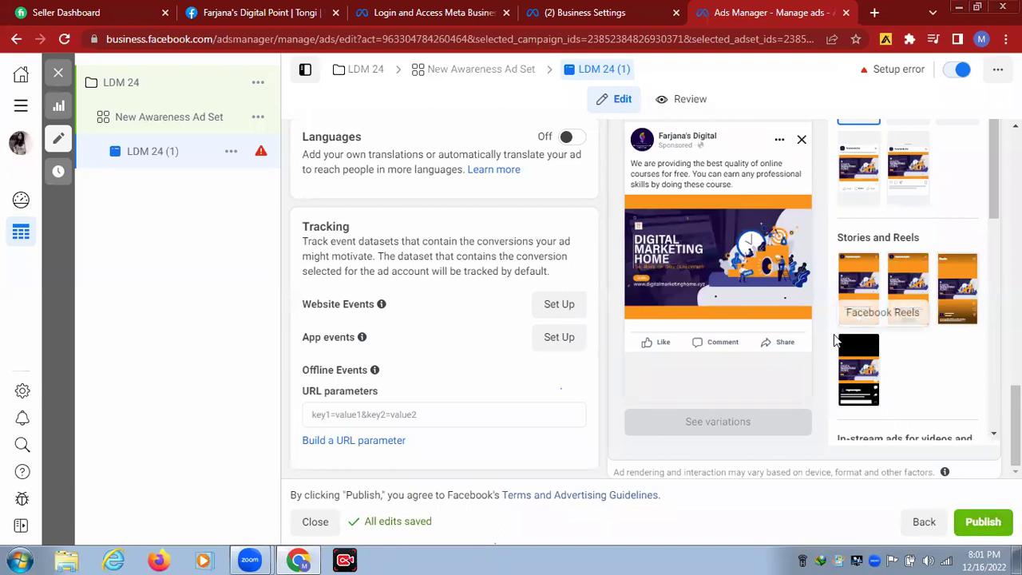
{"action": "scroll", "coordinate": [838, 339], "scroll_direction": "up", "scroll_amount": 5}
{"action": "scroll", "coordinate": [835, 339], "scroll_direction": "up", "scroll_amount": 3}
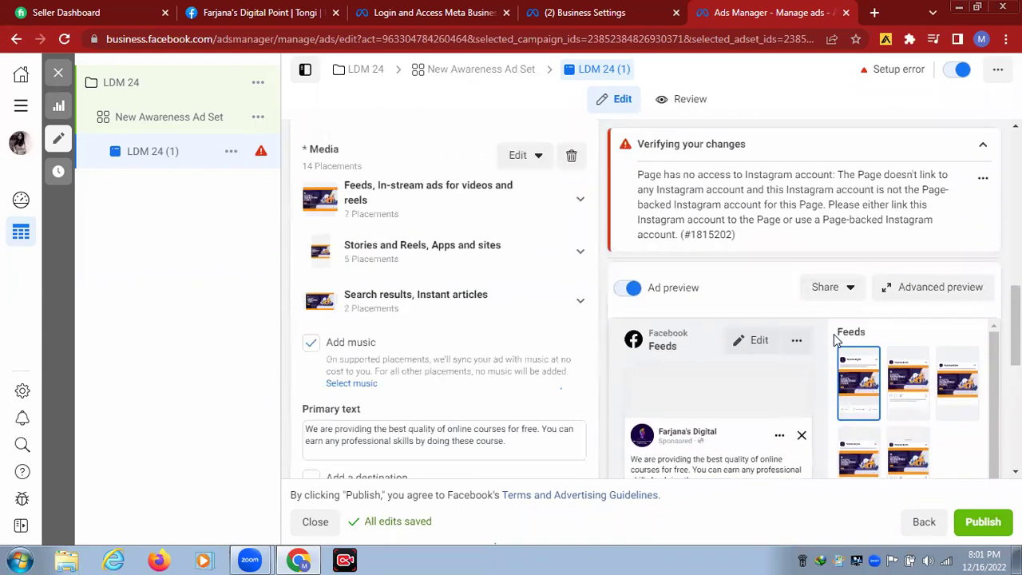
{"action": "scroll", "coordinate": [835, 339], "scroll_direction": "up", "scroll_amount": 2}
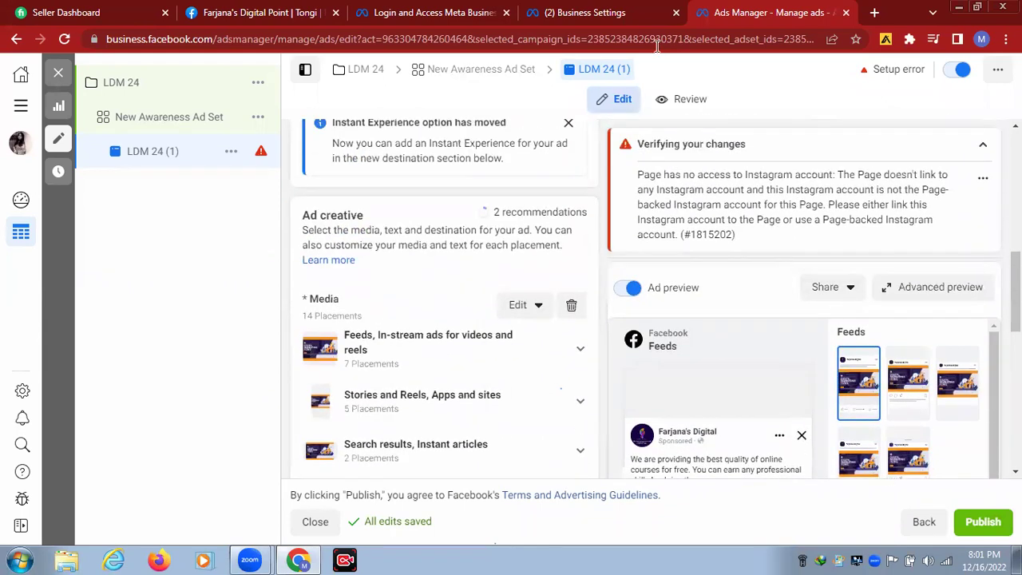
{"action": "scroll", "coordinate": [954, 303], "scroll_direction": "down", "scroll_amount": 3}
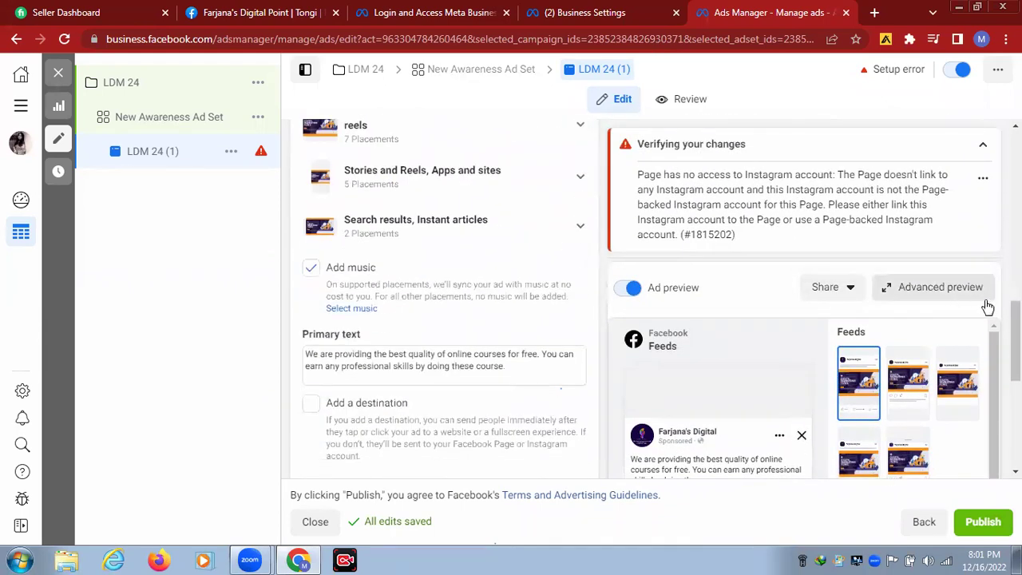
{"action": "scroll", "coordinate": [987, 358], "scroll_direction": "down", "scroll_amount": 2}
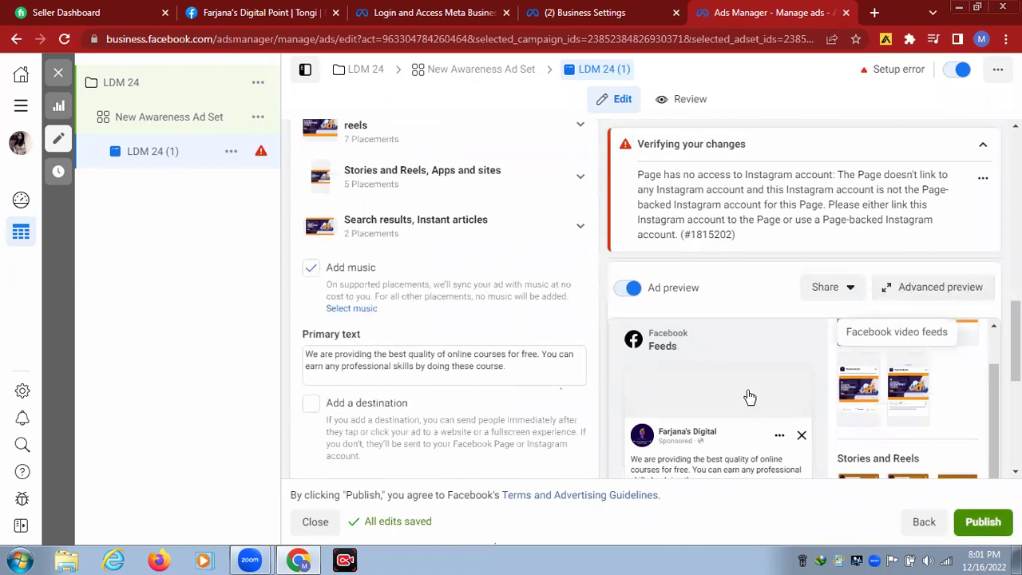
Return to the campaigns list and examine LDM 24's delivery, budget, results, reach, impressions, cost and end-date columns
{"action": "left_click", "coordinate": [15, 40]}
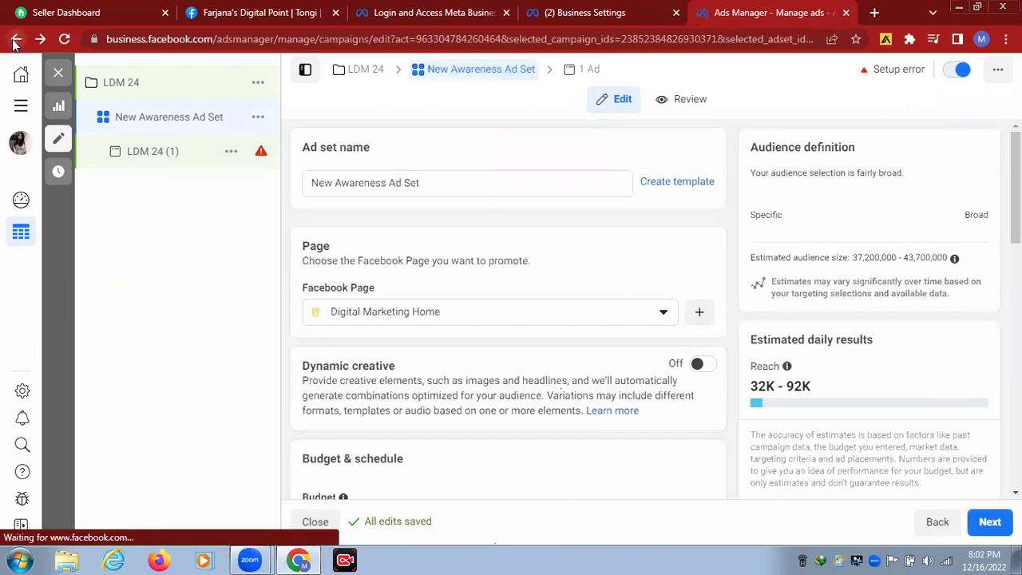
{"action": "left_click", "coordinate": [16, 40]}
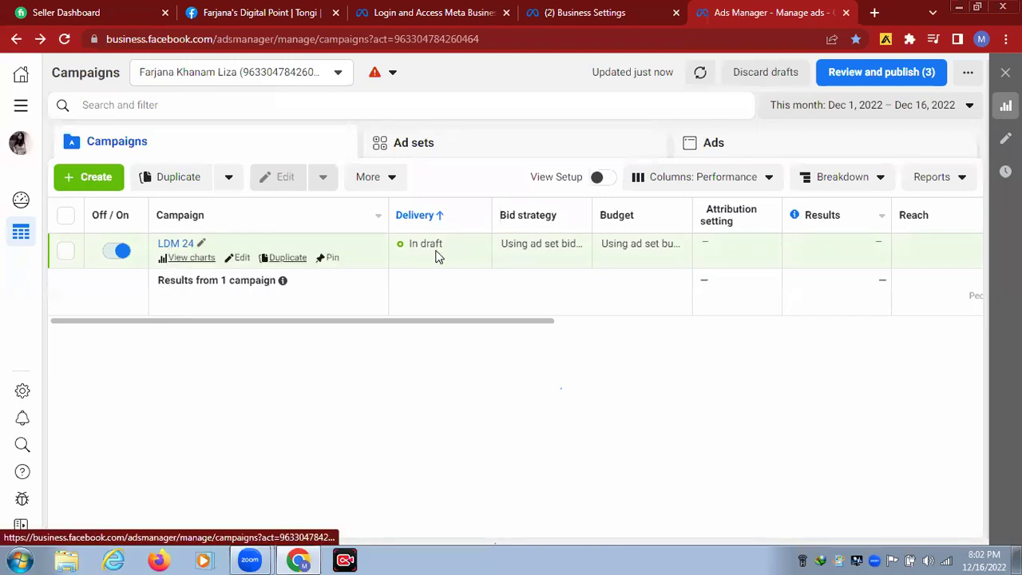
{"action": "left_click_drag", "start_coordinate": [408, 325], "coordinate": [827, 382]}
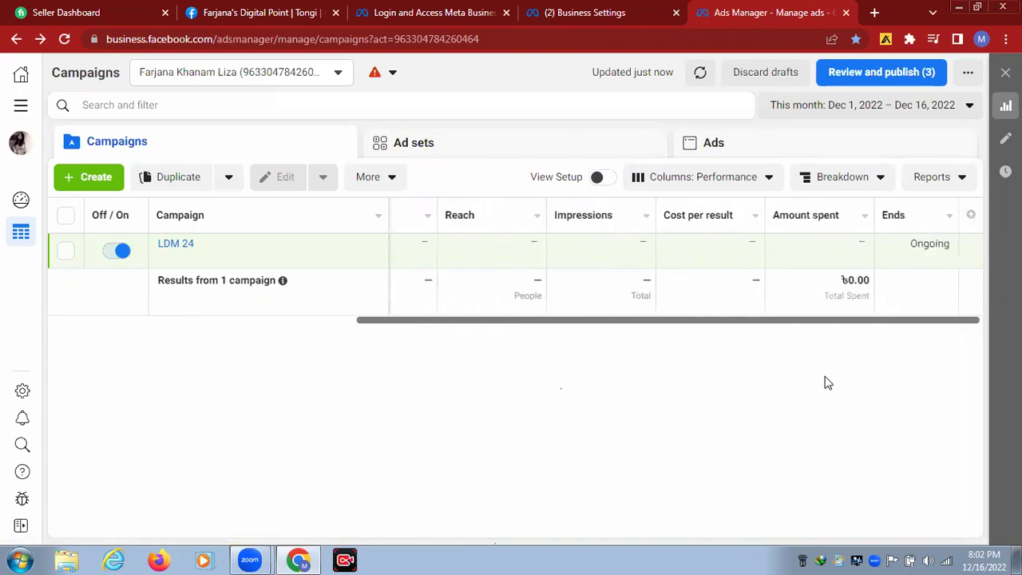
{"action": "left_click_drag", "start_coordinate": [444, 325], "coordinate": [349, 315]}
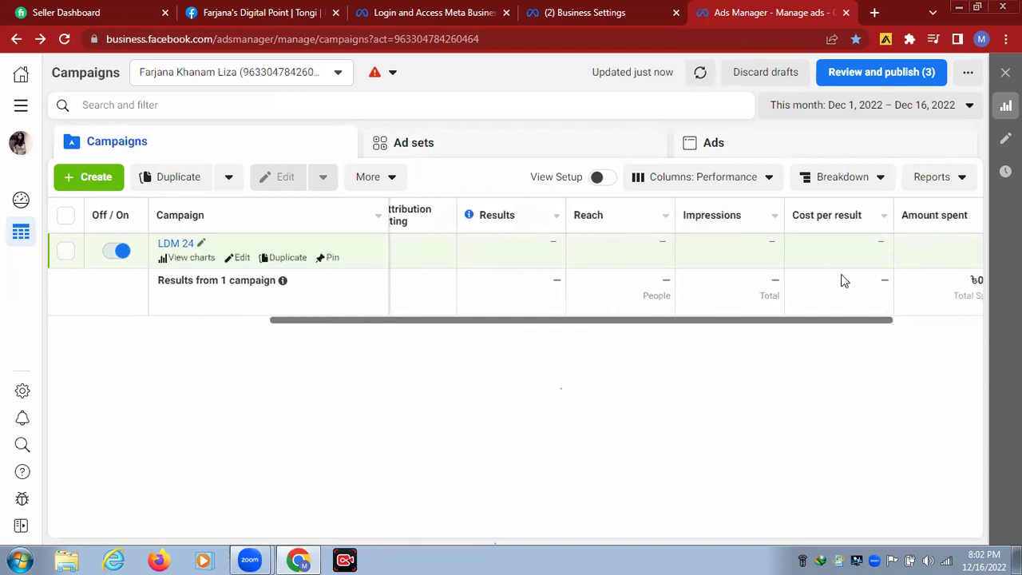
{"action": "left_click_drag", "start_coordinate": [813, 324], "coordinate": [939, 345]}
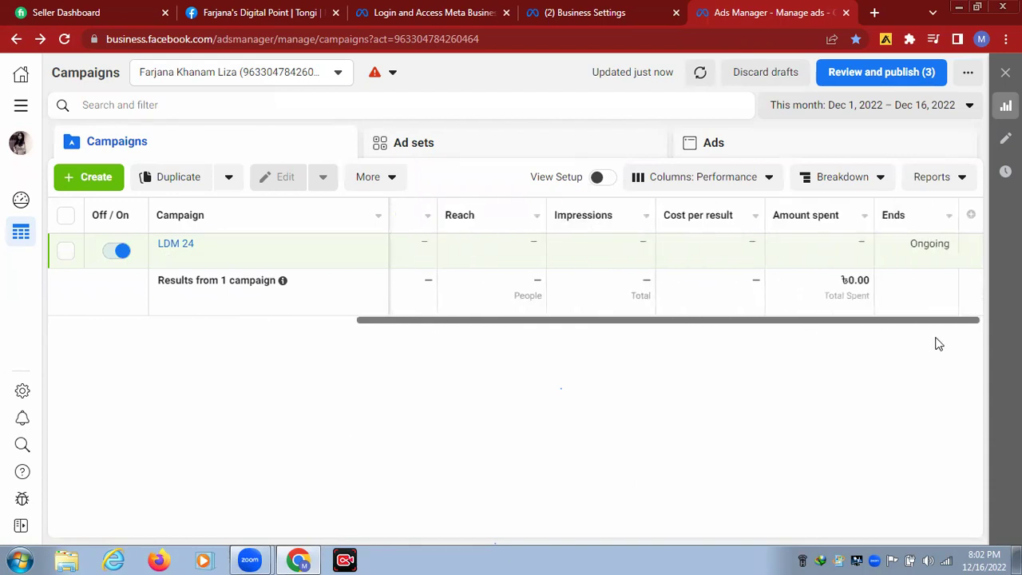
{"action": "left_click_drag", "start_coordinate": [847, 322], "coordinate": [290, 277]}
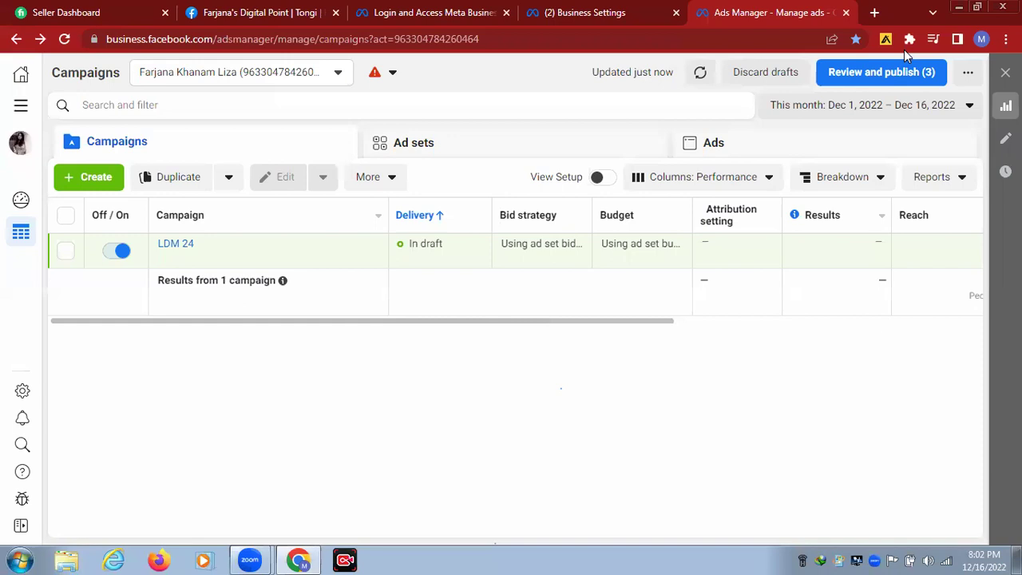
Discard all unpublished drafts in the ad account
{"action": "key", "text": "Return"}
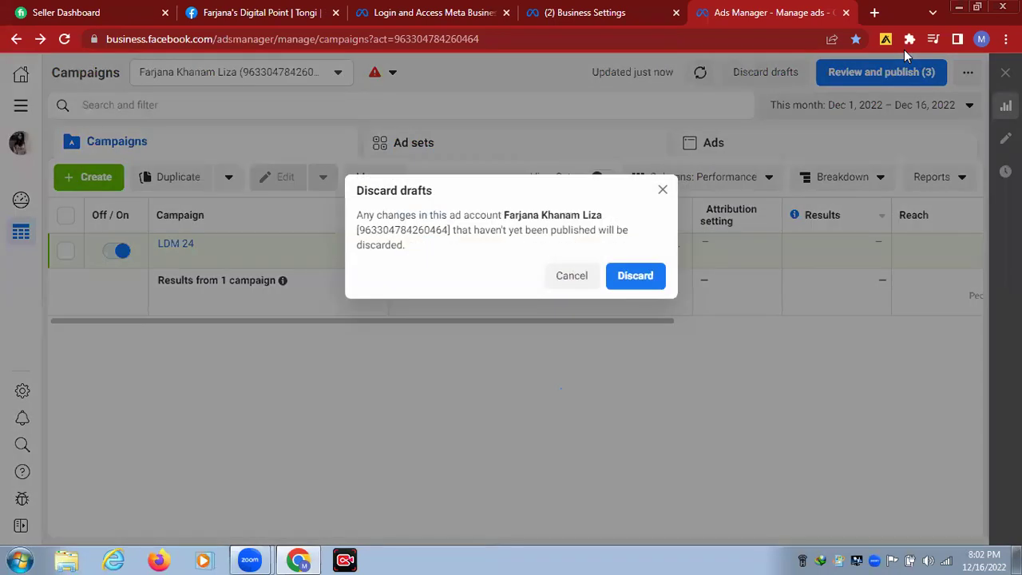
{"action": "left_click", "coordinate": [627, 279]}
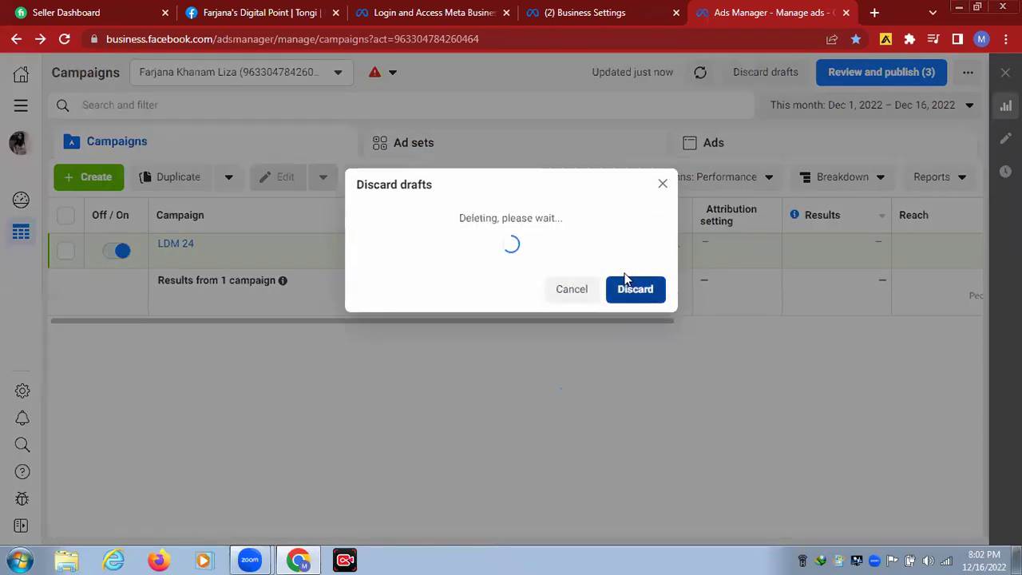